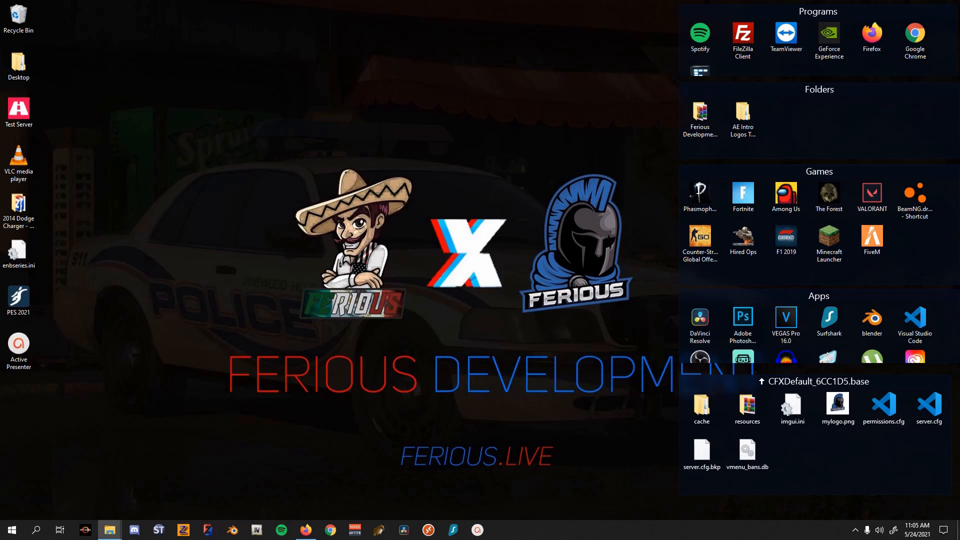
- Switch to Firefox to view the ZMOD Series folder holding Meta's.rar on Google Drive, and minimize the browser
left_click(305, 529)
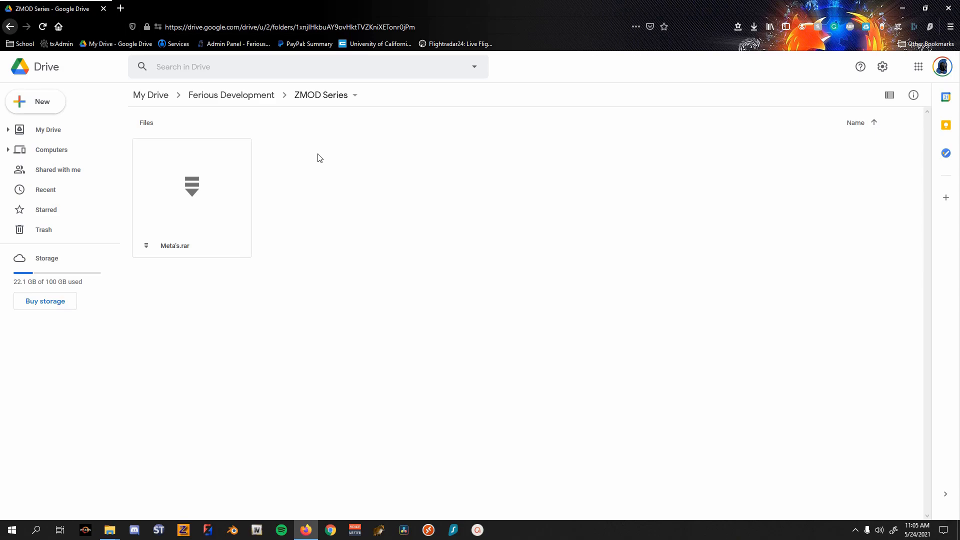
left_click_drag(332, 299, 173, 205)
left_click(322, 292)
left_click(902, 8)
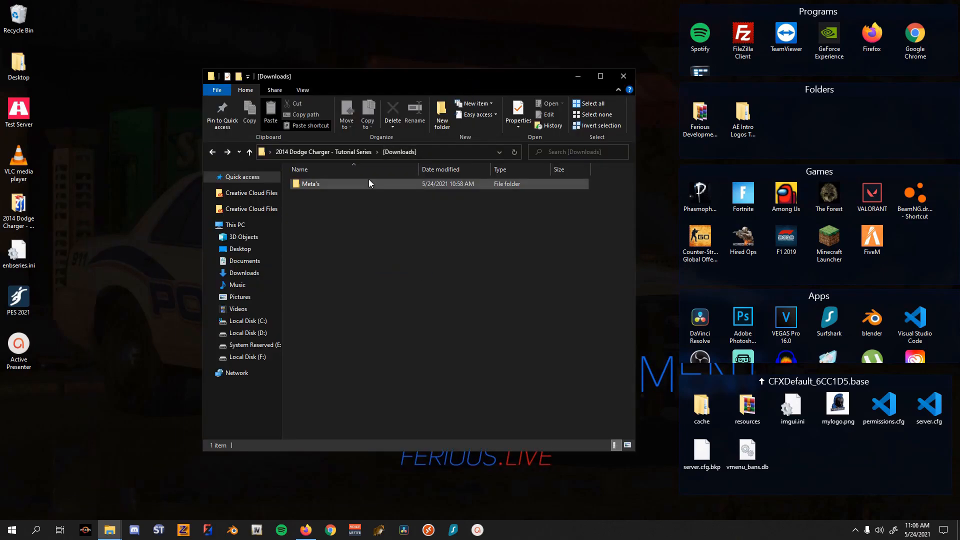
- Open the Meta's folder inside [Downloads] and check its stream subfolder before returning to the folder
double_click(369, 181)
left_click_drag(377, 317, 330, 192)
double_click(322, 184)
key("alt+Left")
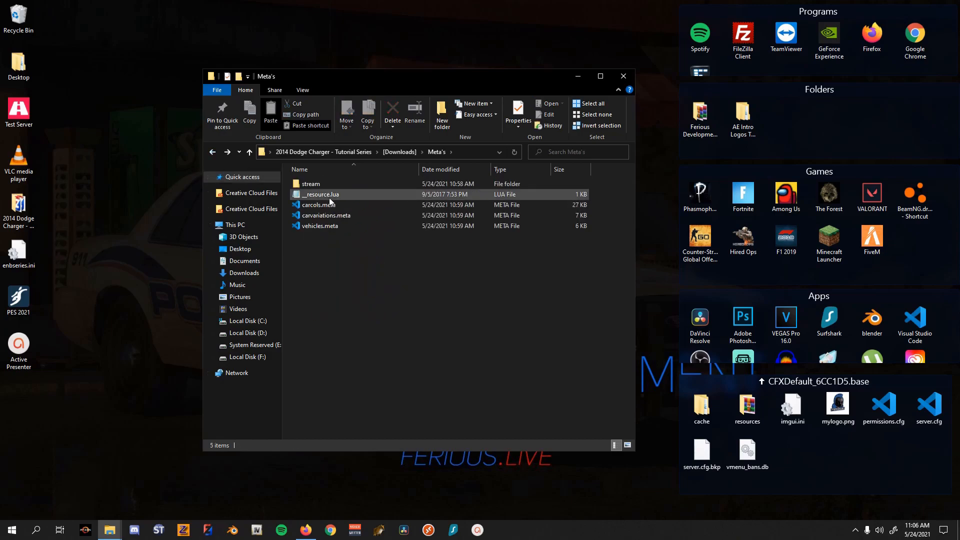
- Open carcols.meta, carvariations.meta and vehicles.meta together in Visual Studio Code, look through each one and close the editor
left_click_drag(361, 270, 320, 204)
right_click(335, 212)
left_click(306, 232)
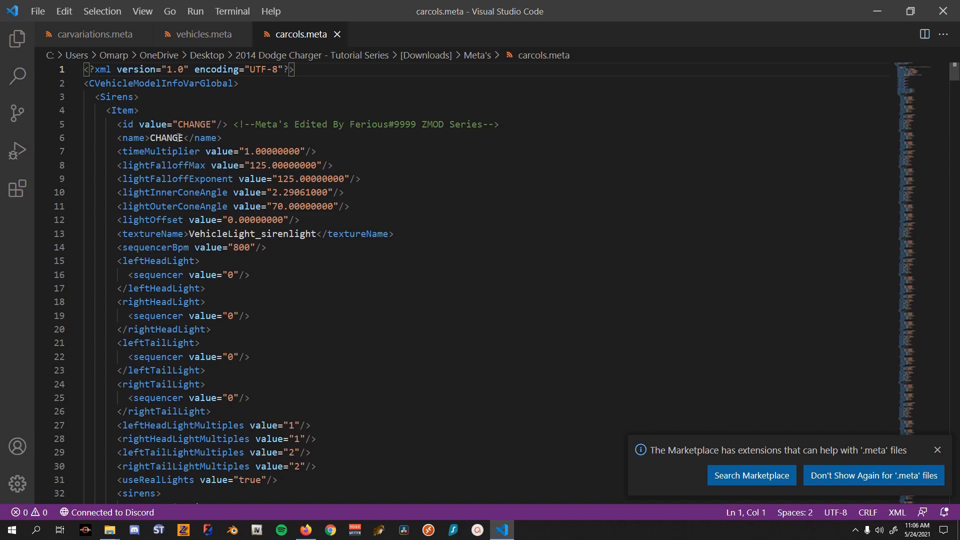
left_click(199, 19)
left_click(204, 34)
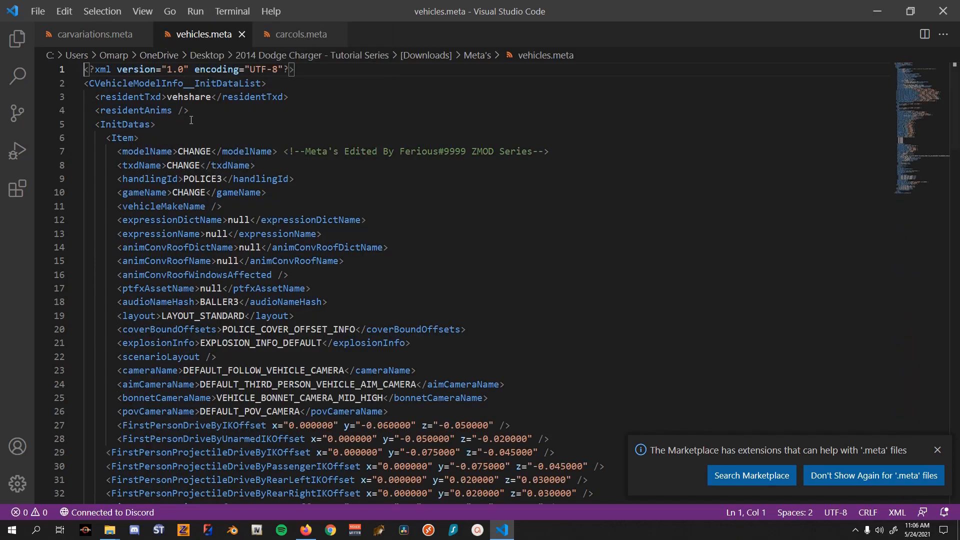
left_click(95, 34)
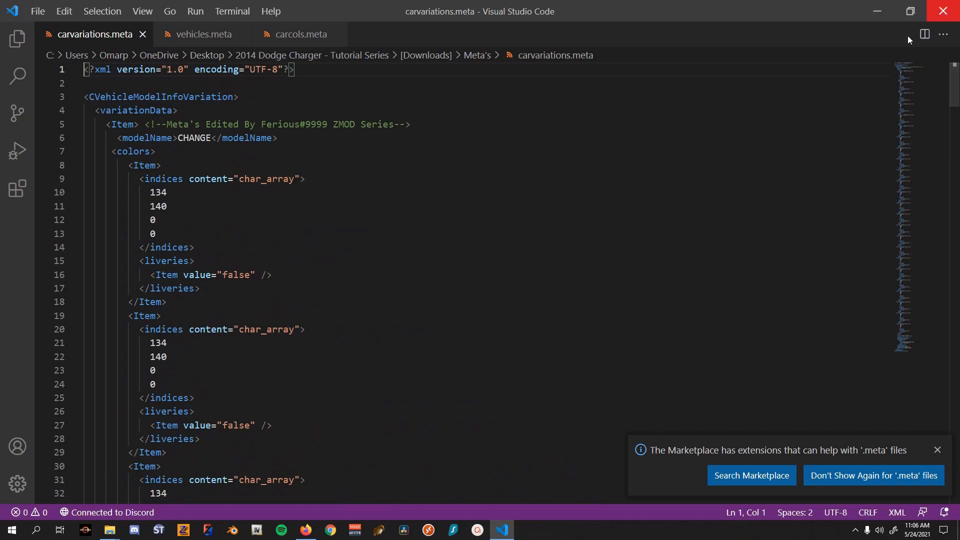
left_click(942, 11)
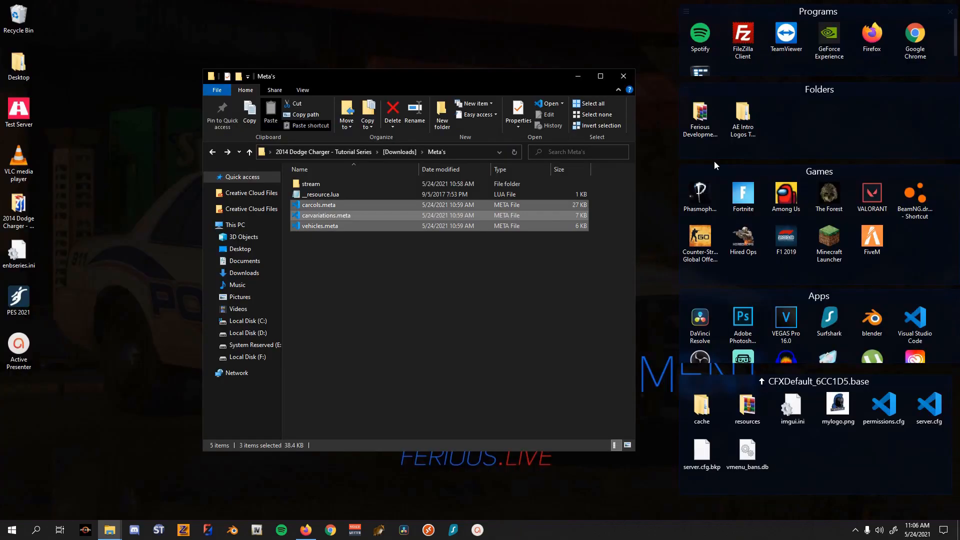
- Go up to the 2014 Dodge Charger - Tutorial Series folder and open 2011-2014 Dodge Charger PPV.z3d in ZModeler
left_click(484, 325)
left_click(349, 152)
mouse_move(405, 76)
left_mouse_down()
mouse_move(327, 83)
mouse_move(383, 86)
left_mouse_up()
left_click(376, 298)
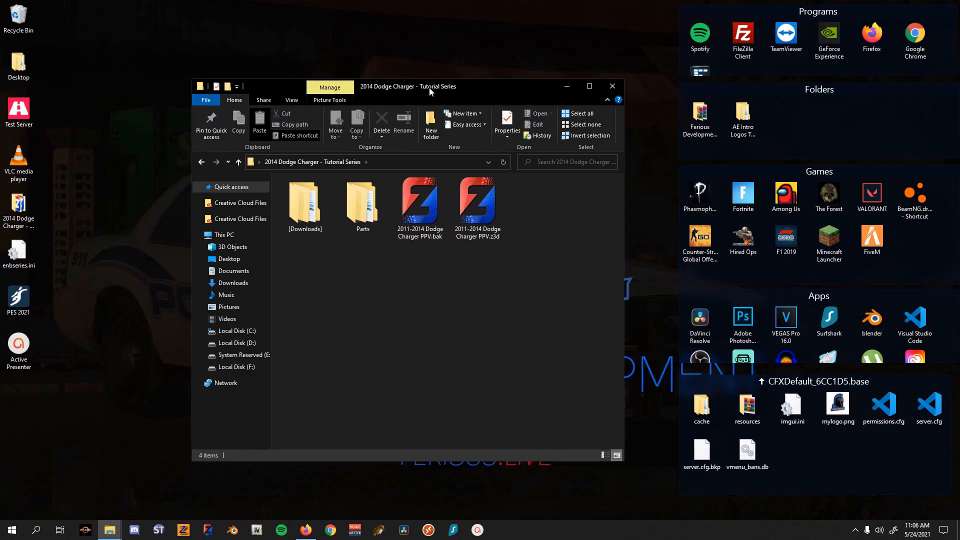
left_click_drag(442, 85, 470, 82)
left_click(499, 212)
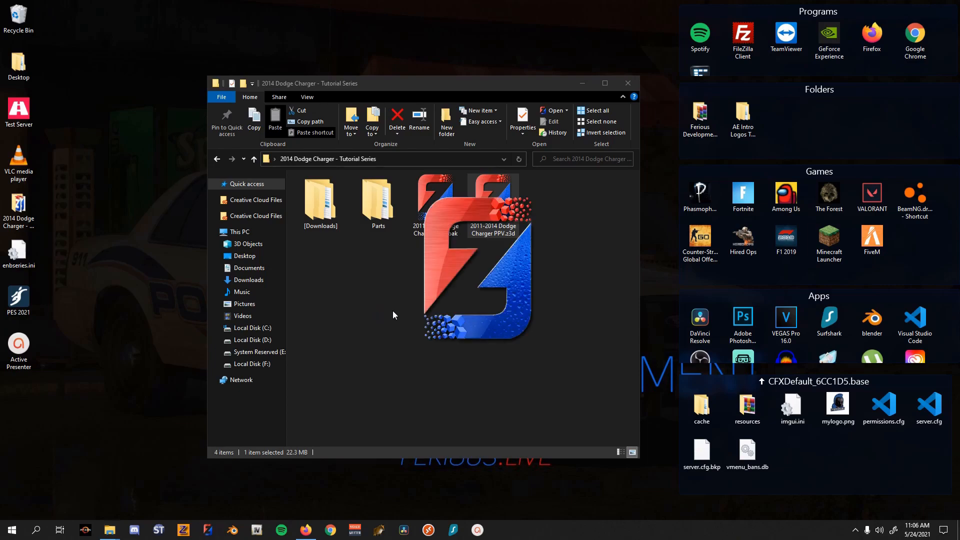
- Look at the contents of the Parts folder, return to its parent folder and minimize the file window
double_click(376, 223)
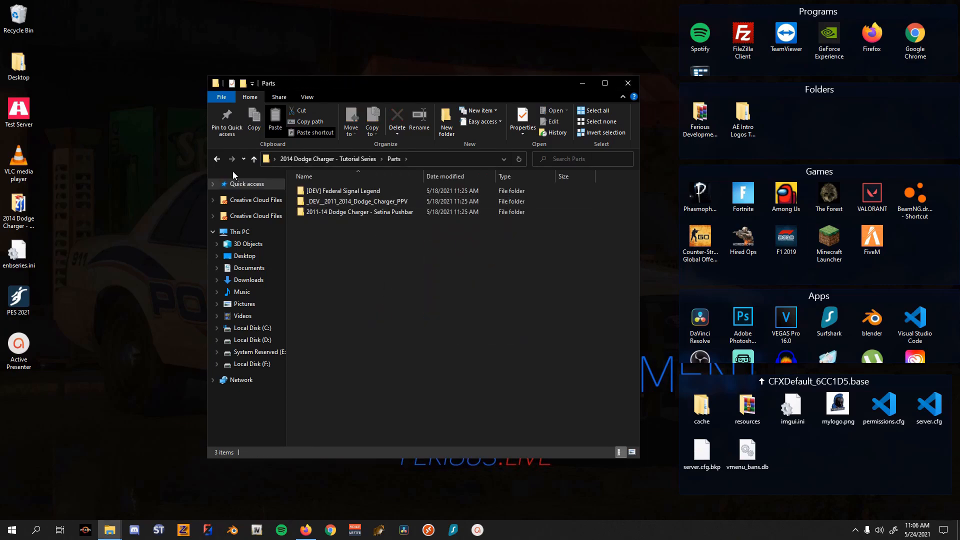
left_click(218, 160)
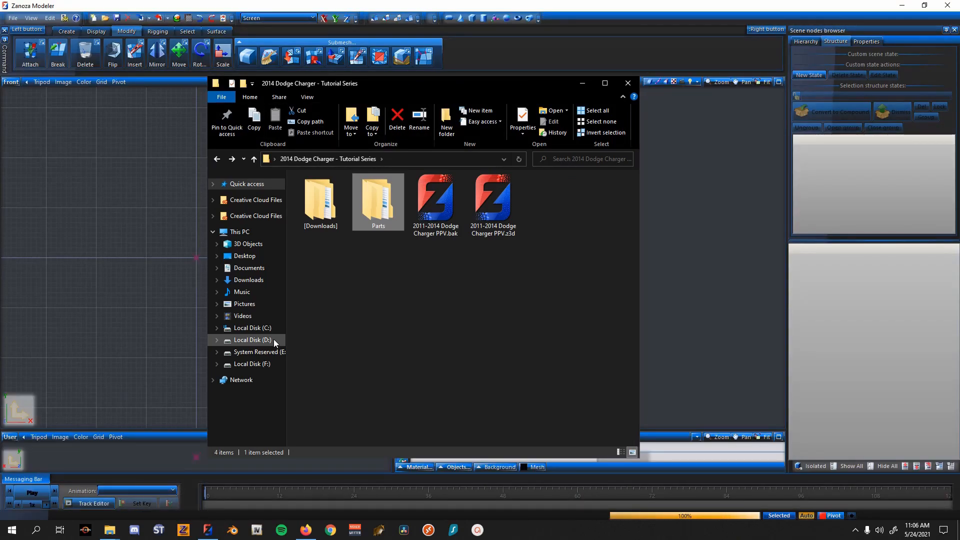
left_click(582, 84)
- Display the model at L0, resize the viewports so Front and 3D are equally wide, and activate the Move tool
left_click(798, 54)
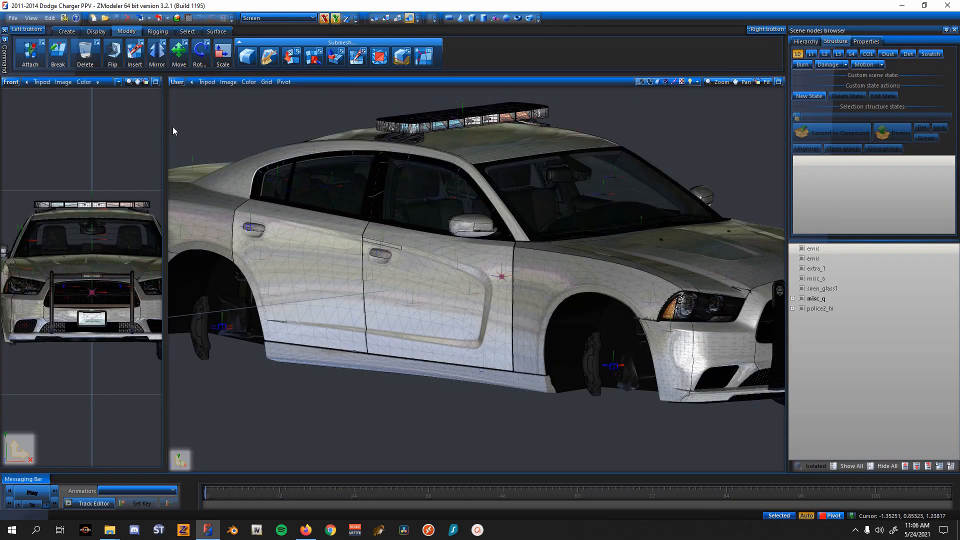
left_click_drag(374, 139, 909, 140)
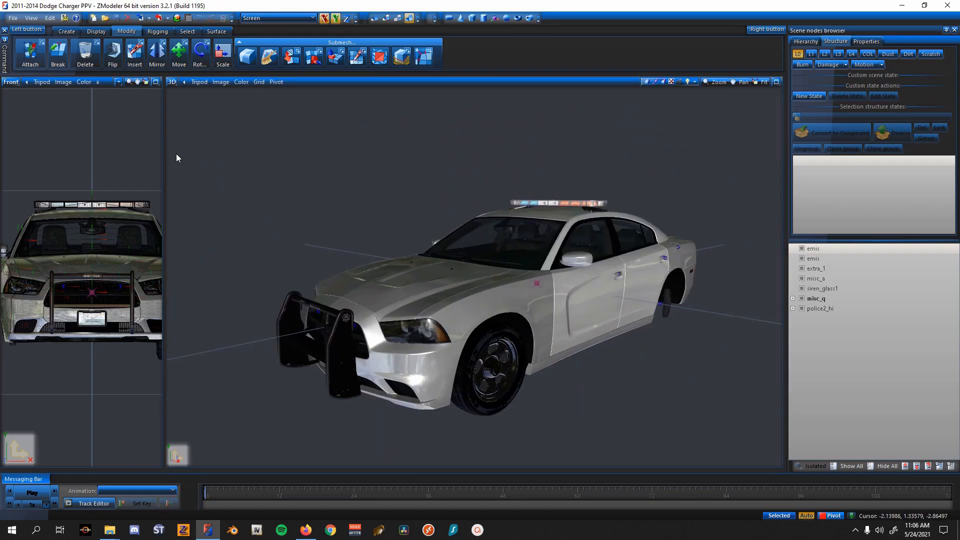
left_click_drag(164, 151, 392, 164)
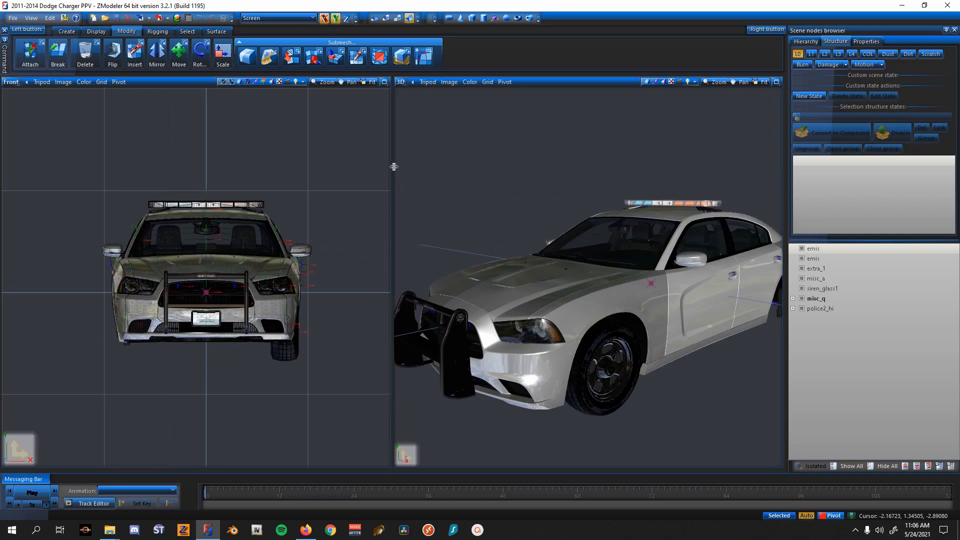
left_click(179, 56)
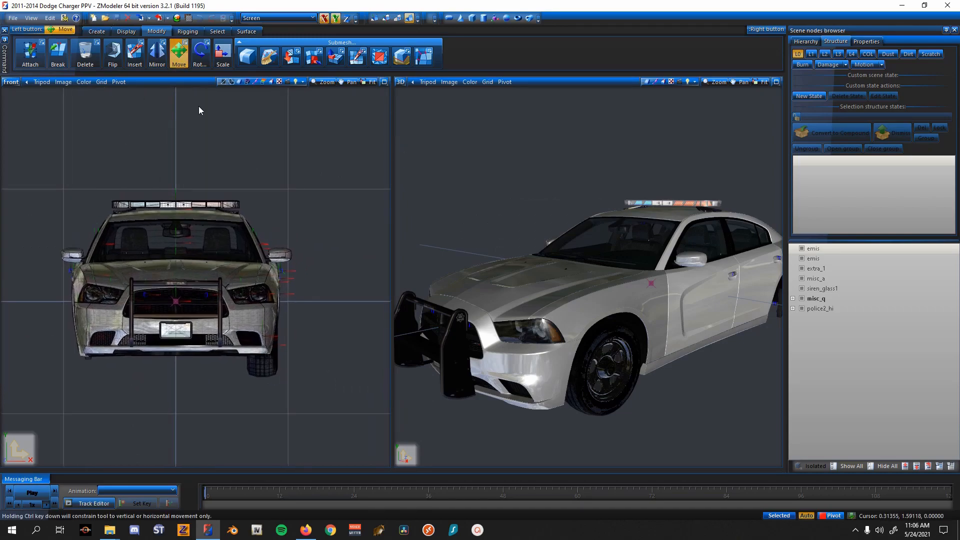
scroll(525, 299, "down", 2)
middle_click_drag(525, 300, 582, 315)
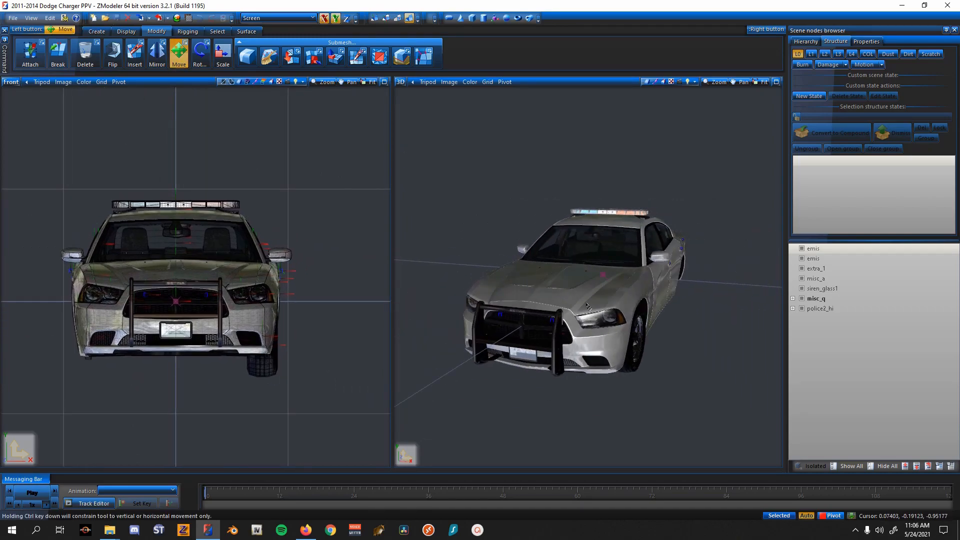
scroll(681, 271, "up", 2)
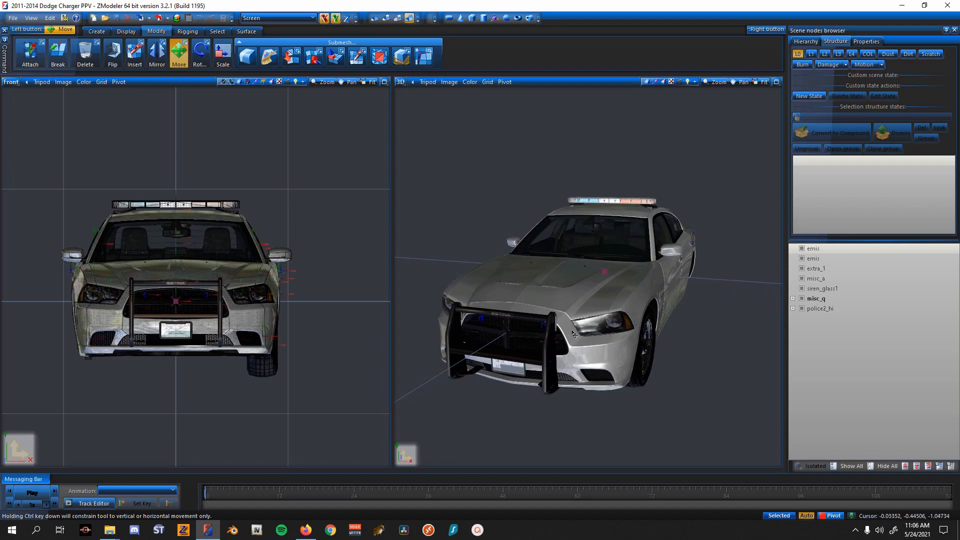
- Delete the misc_q push bar node from the scene
left_click(801, 298)
right_click(811, 297)
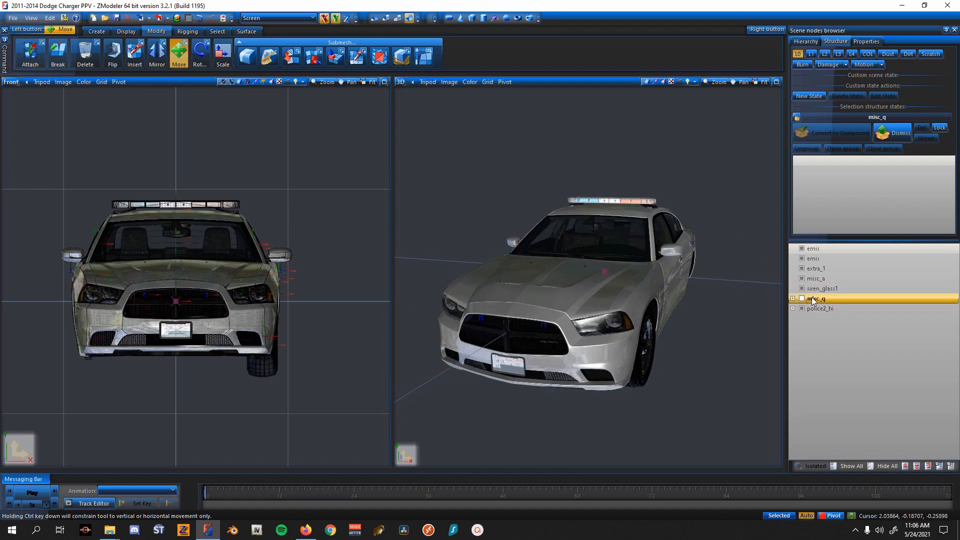
mouse_move(847, 314)
left_click(898, 328)
- Hide the police2_hi, siren_glass1, misc_a and extra_1 nodes
middle_click_drag(645, 287, 670, 320)
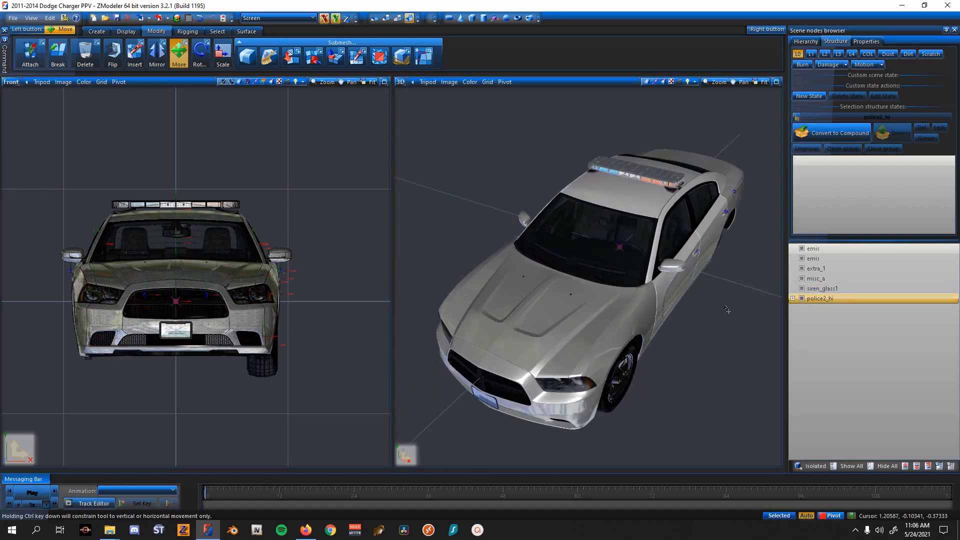
left_click(802, 298)
left_click(802, 288)
left_click(802, 279)
left_click(802, 269)
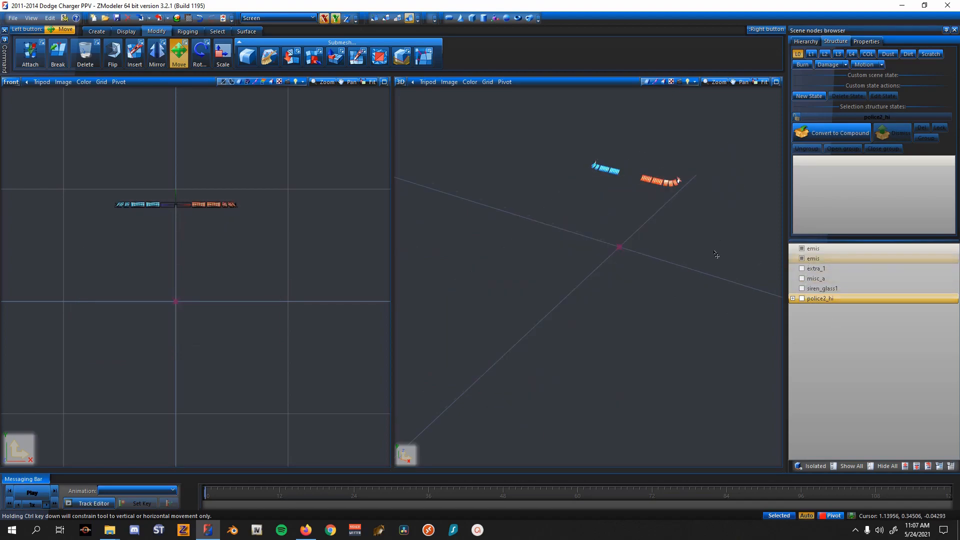
- Compare the emis and extra_1 light nodes by toggling their visibility, leaving only the first emis node displayed
middle_click_drag(718, 255, 729, 273)
left_click(802, 269)
left_click(811, 249)
left_click(802, 258)
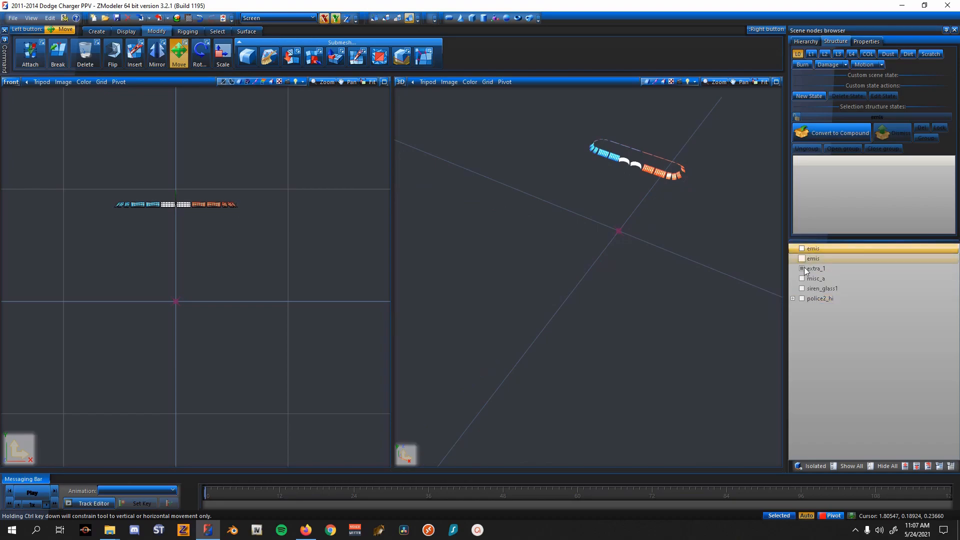
left_click(802, 269)
middle_click_drag(681, 171, 601, 289)
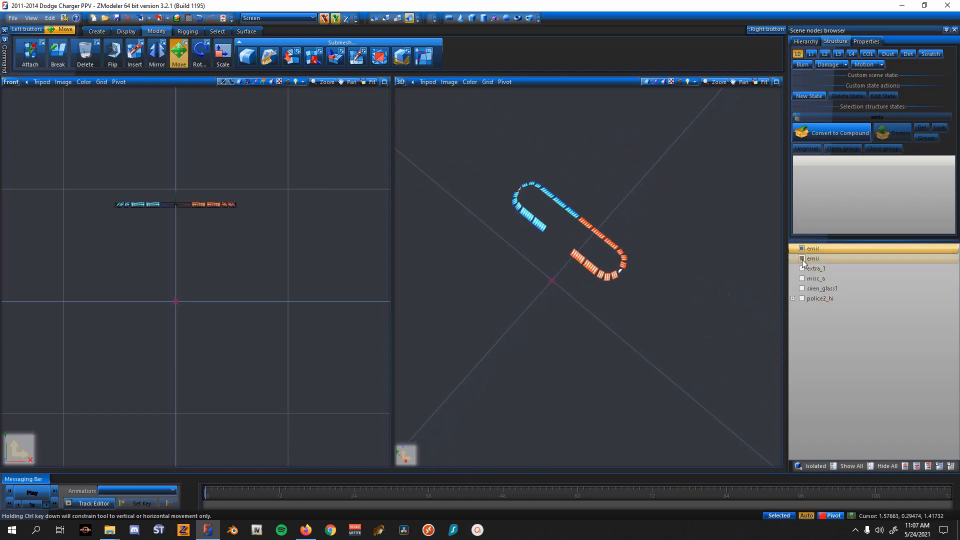
middle_click_drag(565, 258, 532, 269)
scroll(634, 265, "up", 2)
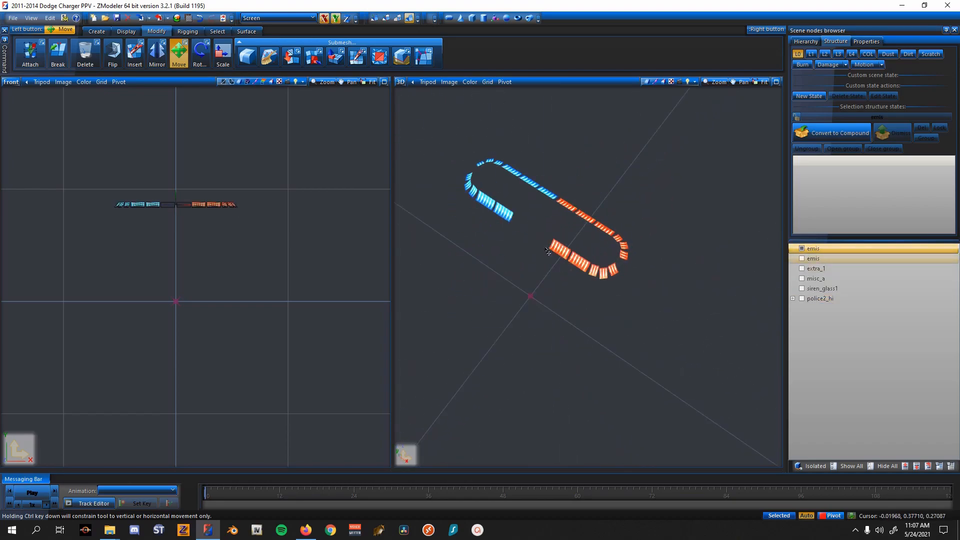
scroll(533, 270, "up", 1)
scroll(236, 268, "up", 1)
middle_click_drag(235, 268, 251, 311)
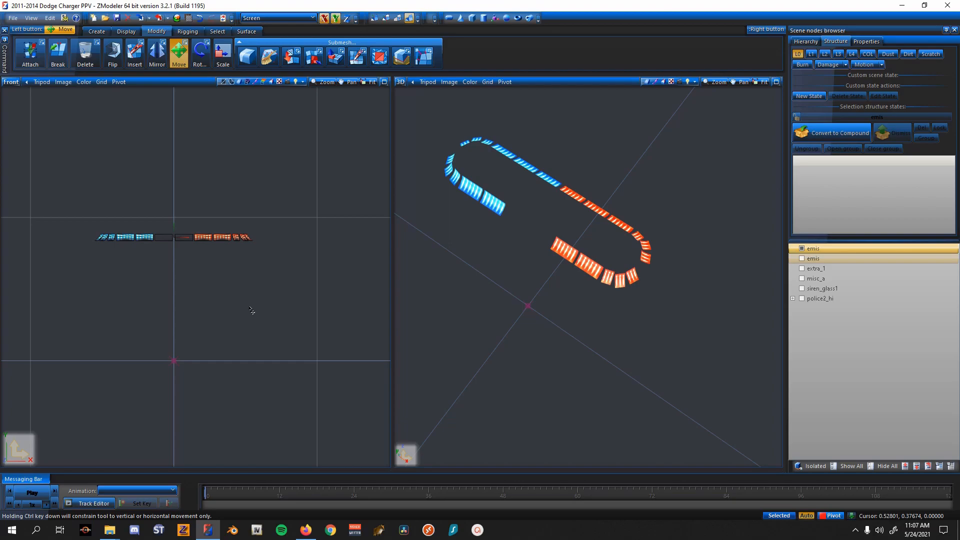
- Toggle the visibility of the first emis node repeatedly to examine its blue and red lightbar modules flashing
left_click(803, 250)
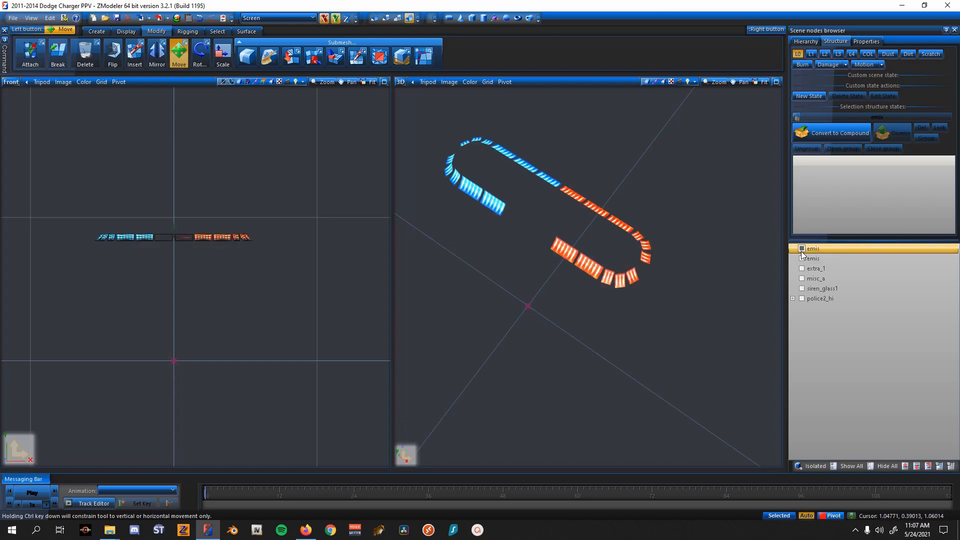
left_click(801, 251)
left_click(801, 251)
left_click(801, 250)
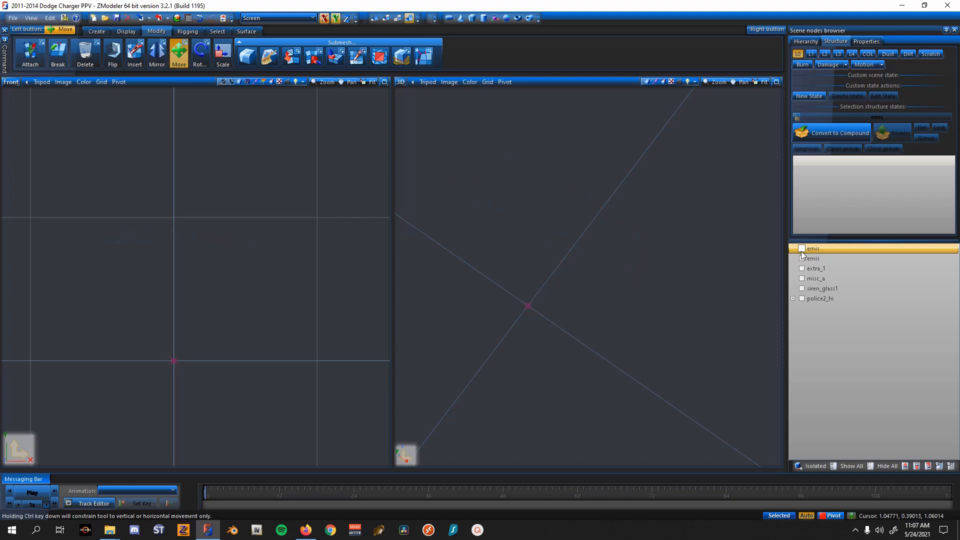
left_click(801, 251)
left_click(801, 251)
left_click(800, 251)
left_click(801, 251)
left_click(800, 251)
left_click(801, 251)
left_click(800, 251)
- Select the first emis node and change the Front viewport to a maximized Top view of the lights
scroll(183, 276, "up", 5)
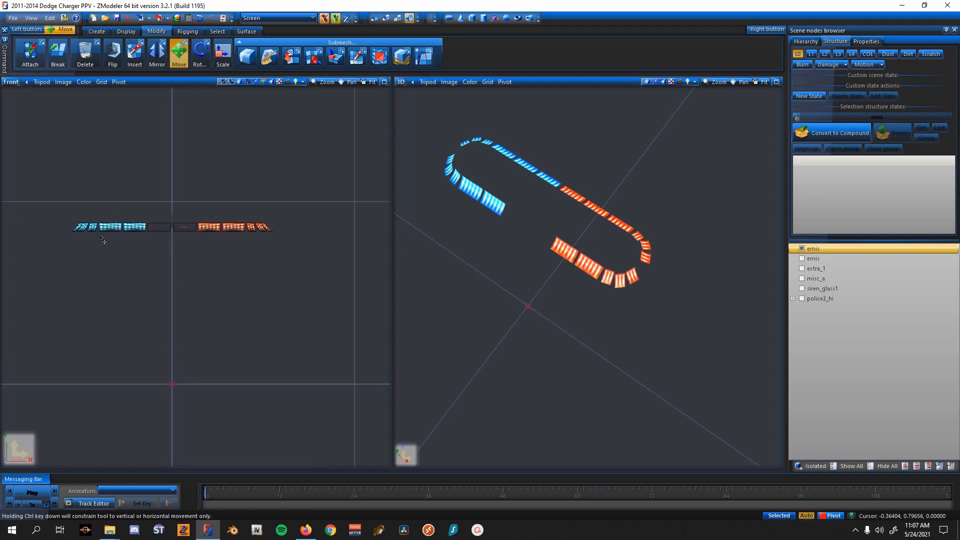
left_click_drag(47, 164, 365, 342)
middle_click_drag(321, 336, 352, 375)
scroll(352, 375, "up", 1)
left_click(11, 82)
left_click(30, 124)
left_click(384, 82)
scroll(407, 252, "up", 6)
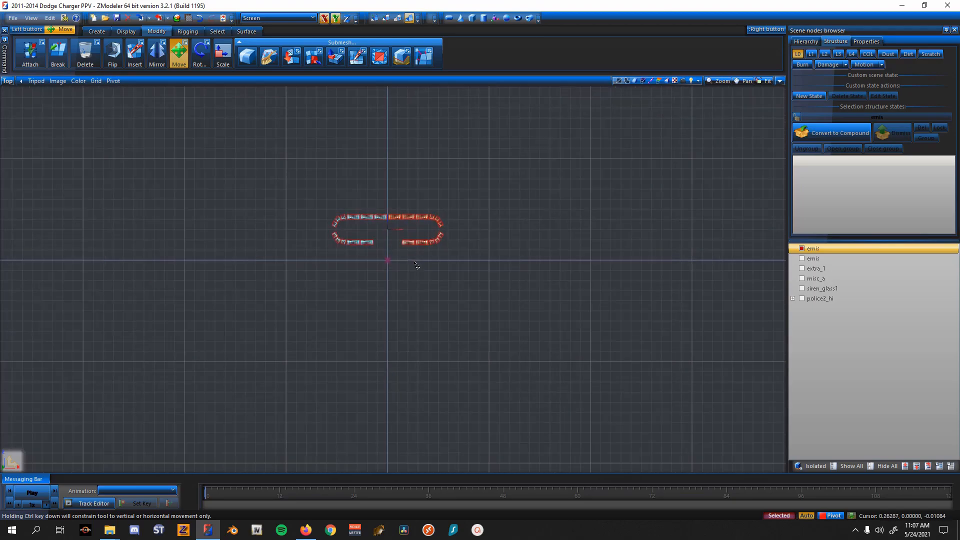
scroll(408, 253, "up", 2)
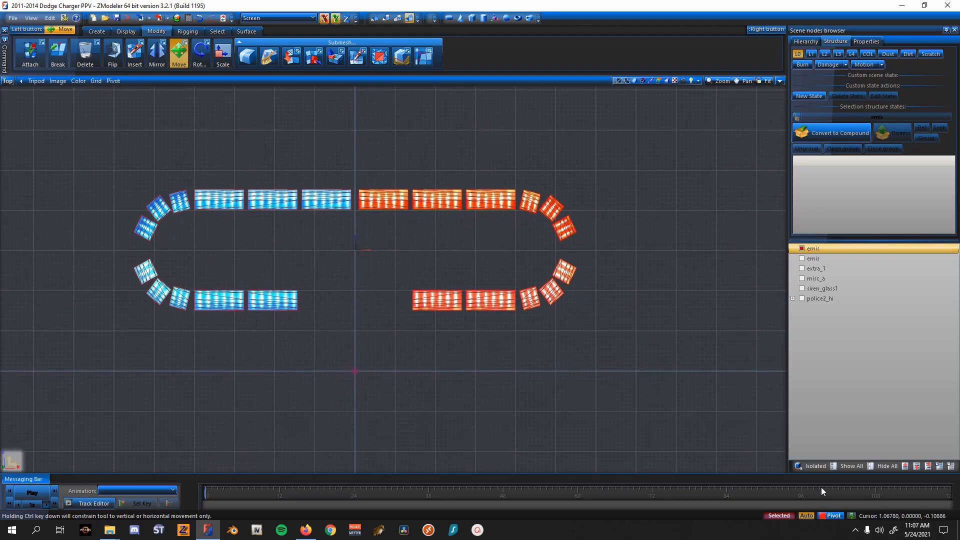
- Switch to polygon-level editing and activate the Detach tool after checking its options
left_click(397, 18)
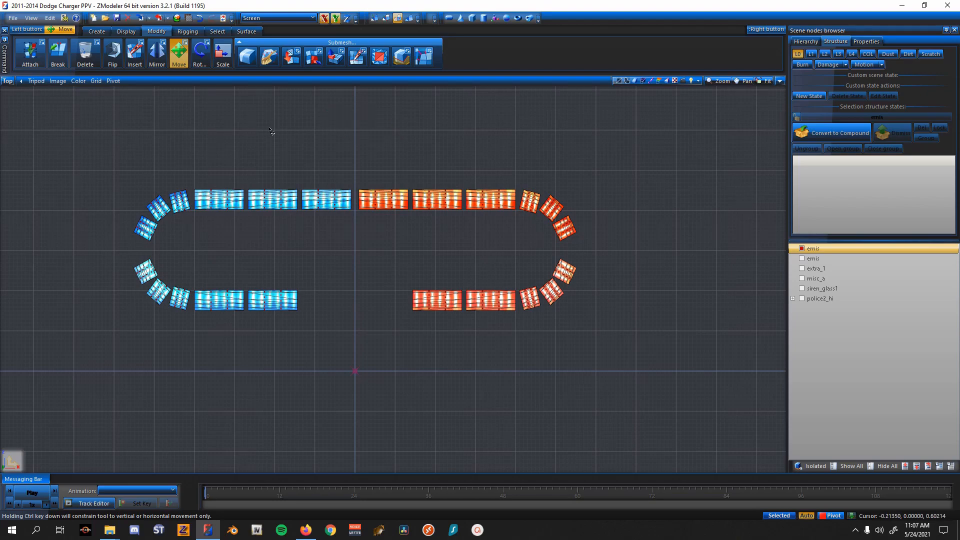
left_click(314, 62)
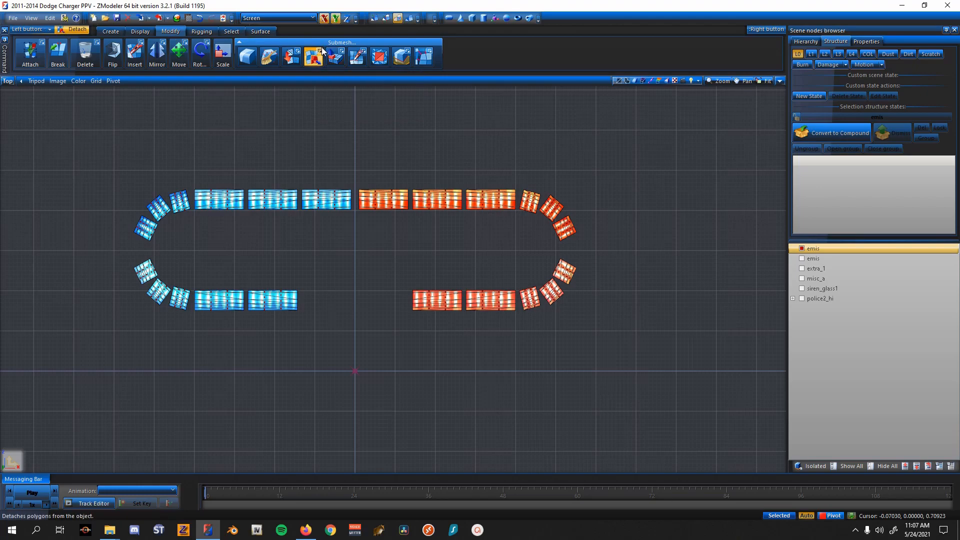
left_click(322, 50)
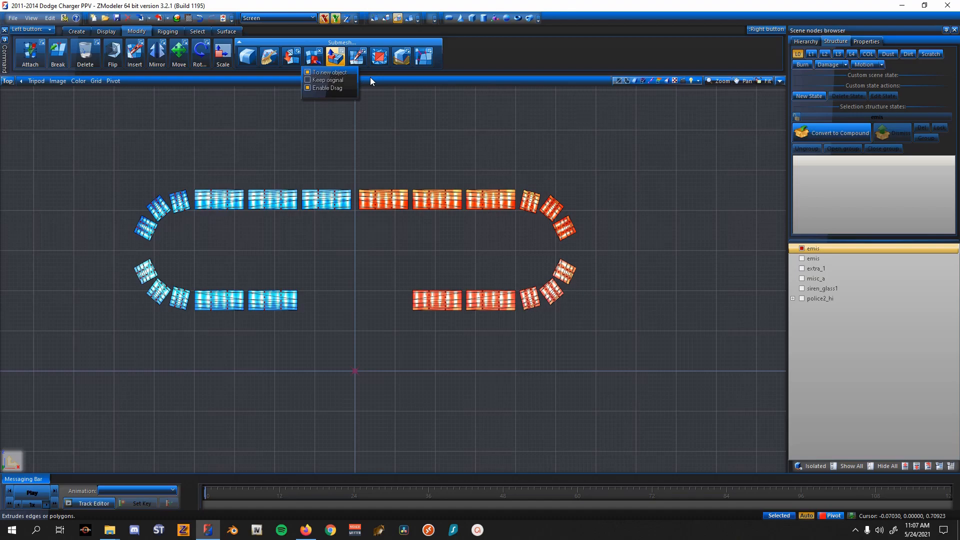
left_click(313, 56)
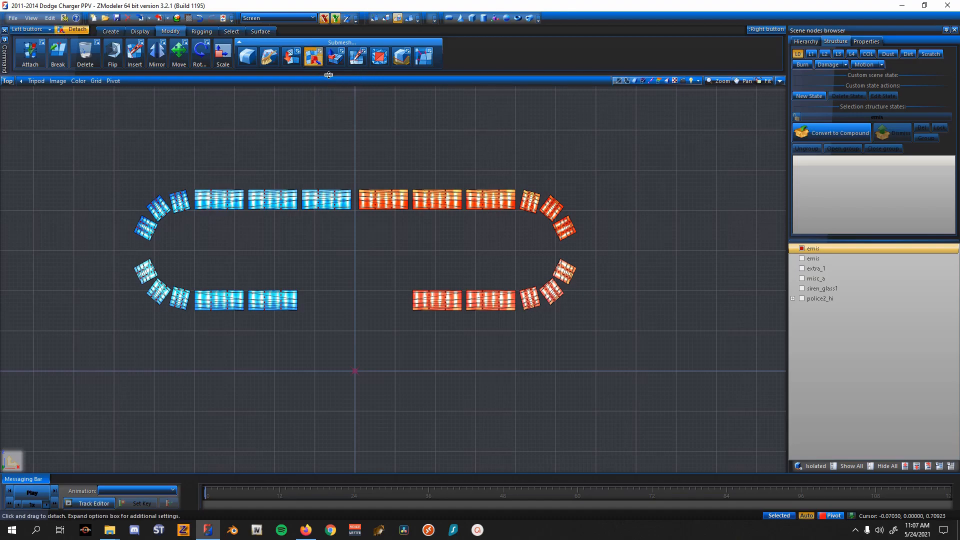
- Assign Separated selection as the secondary tool while keeping Detach as the primary one
left_click(232, 31)
right_click(283, 52)
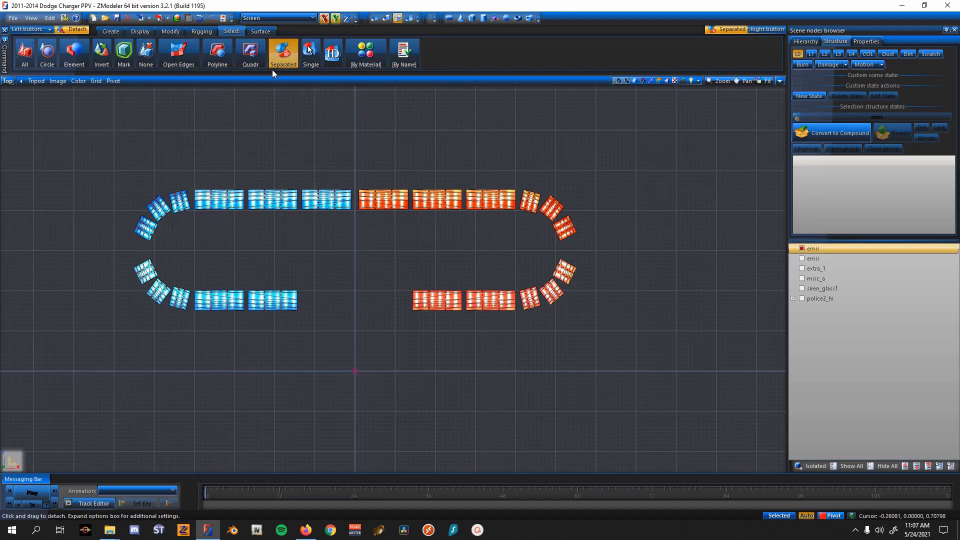
left_click(171, 31)
scroll(289, 316, "up", 4)
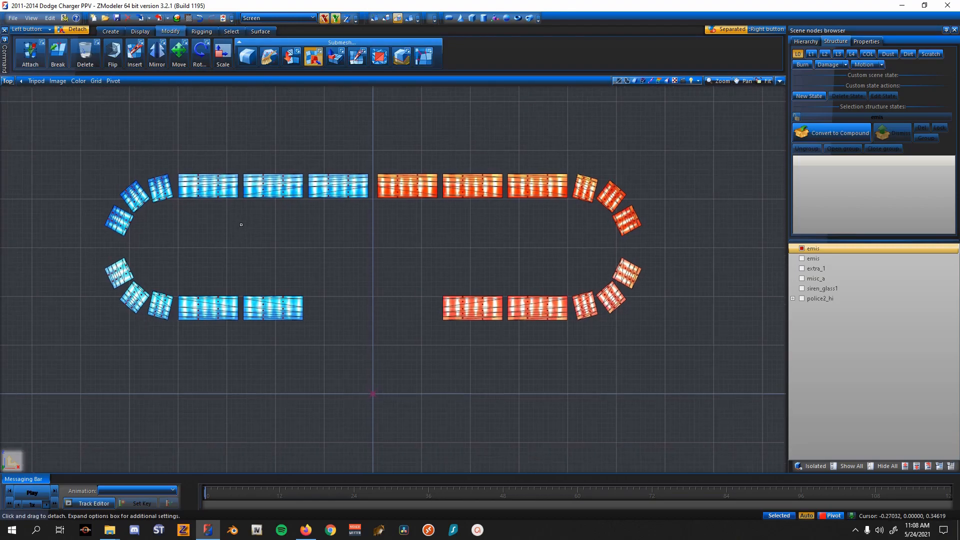
- Detach the innermost blue module of the lower row in the Top view as a separate object and hide it
scroll(289, 316, "up", 1)
left_click_drag(355, 323, 215, 239)
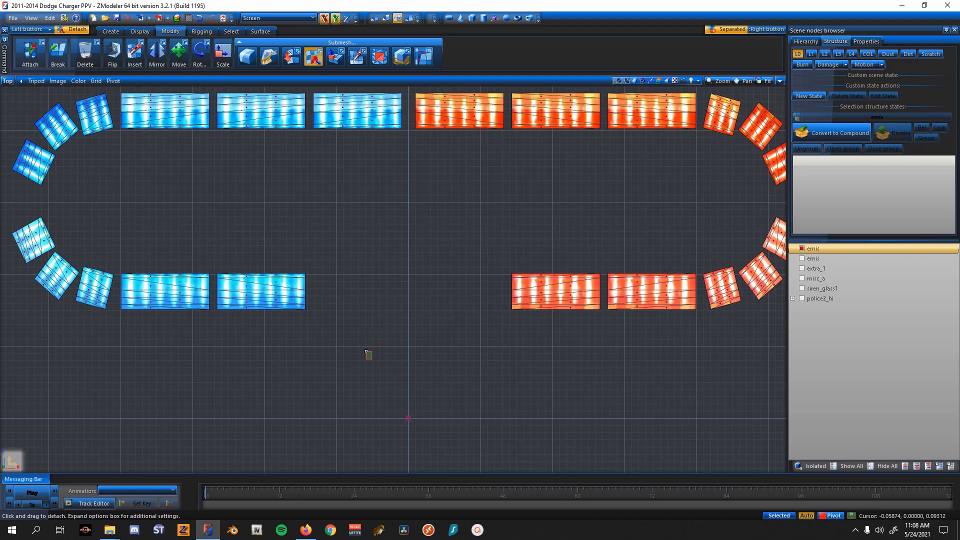
left_click_drag(366, 355, 215, 215)
scroll(250, 280, "up", 1)
scroll(264, 290, "down", 1)
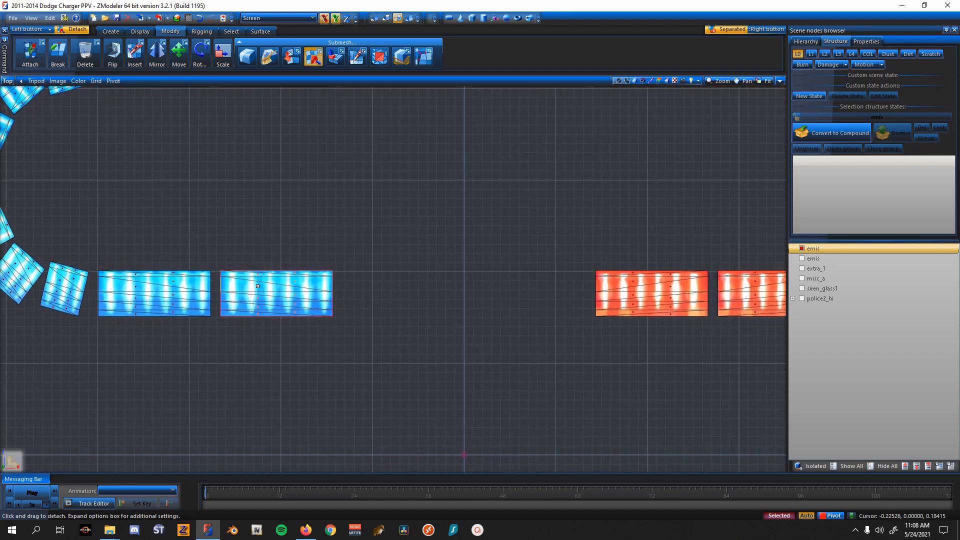
left_click(260, 286)
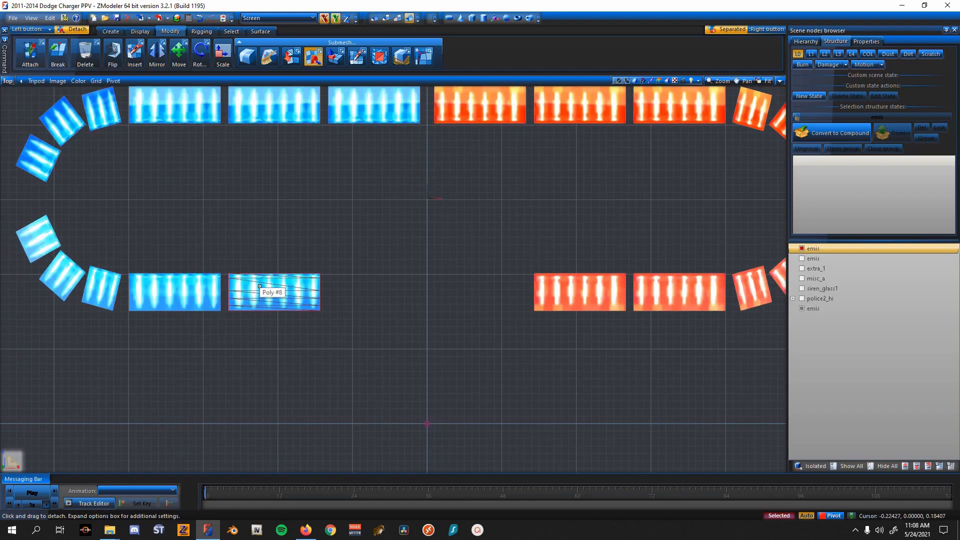
left_click(802, 309)
scroll(364, 221, "down", 4)
- At polygon level, detach the remaining straight blue module of the lower row as a separate object and hide it
left_click(398, 18)
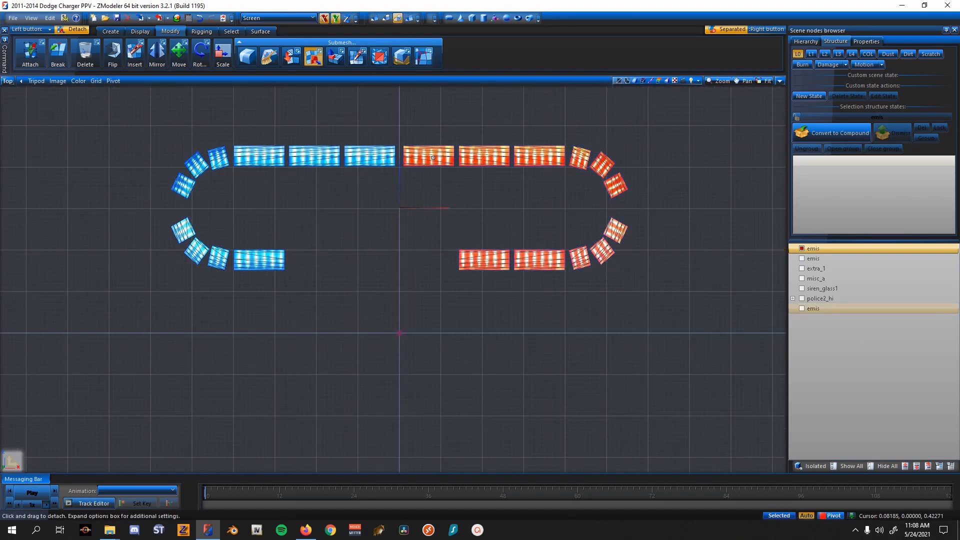
scroll(327, 243, "up", 1)
scroll(229, 264, "up", 3)
left_click_drag(363, 317, 208, 218)
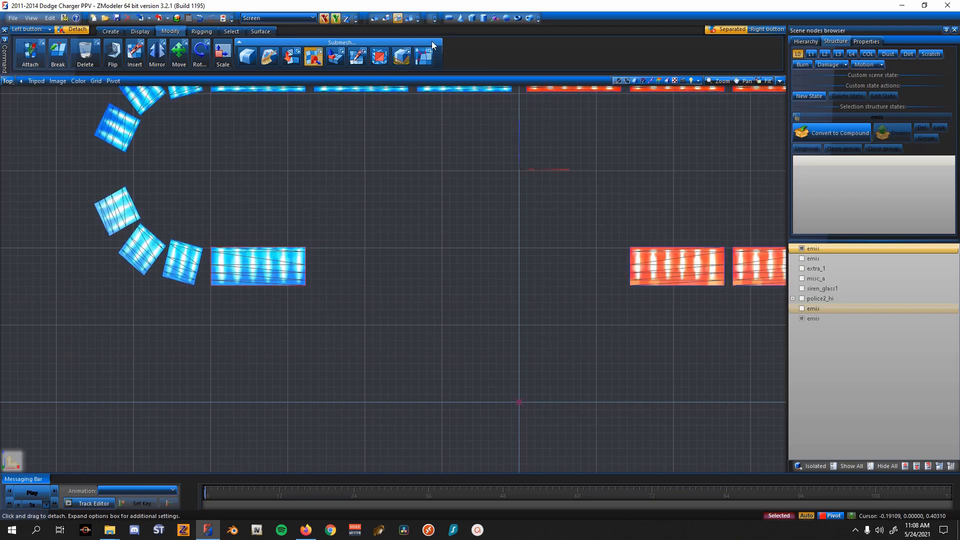
middle_click_drag(317, 274, 369, 324)
scroll(343, 316, "up", 1)
middle_click_drag(340, 211, 261, 232)
scroll(332, 248, "up", 1)
scroll(332, 248, "down", 1)
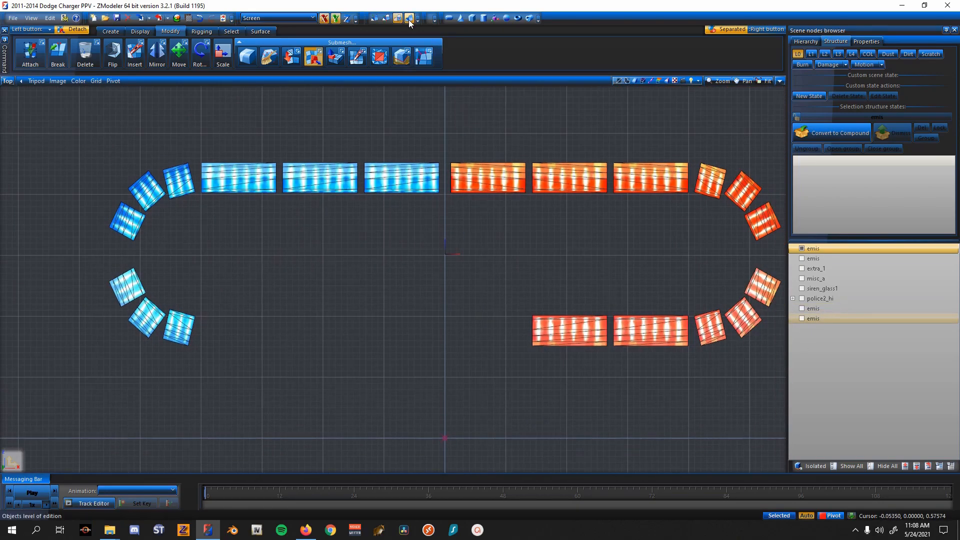
- Detach the innermost red module of the lower row as a separate object and hide it
middle_click_drag(526, 250, 463, 209)
scroll(470, 220, "up", 3)
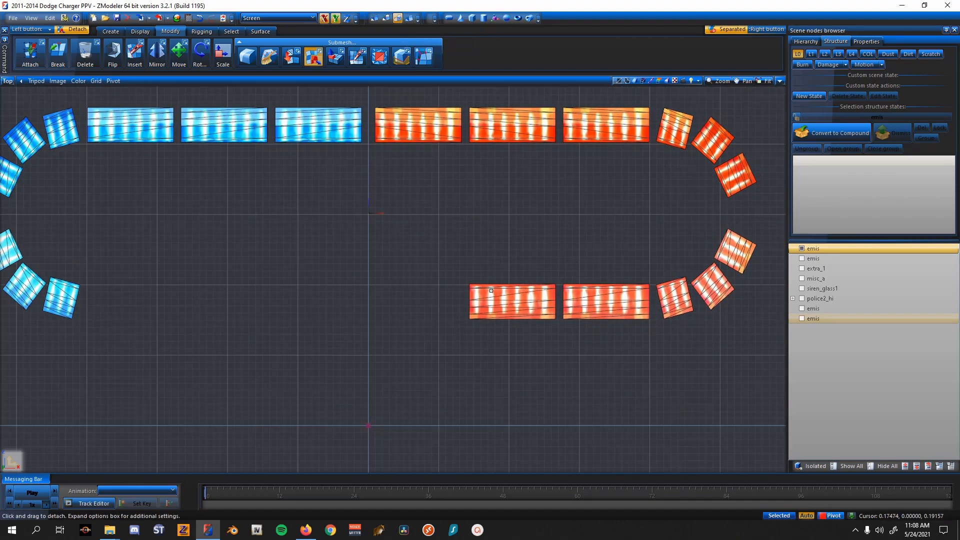
scroll(495, 279, "up", 2)
left_click_drag(432, 272, 569, 368)
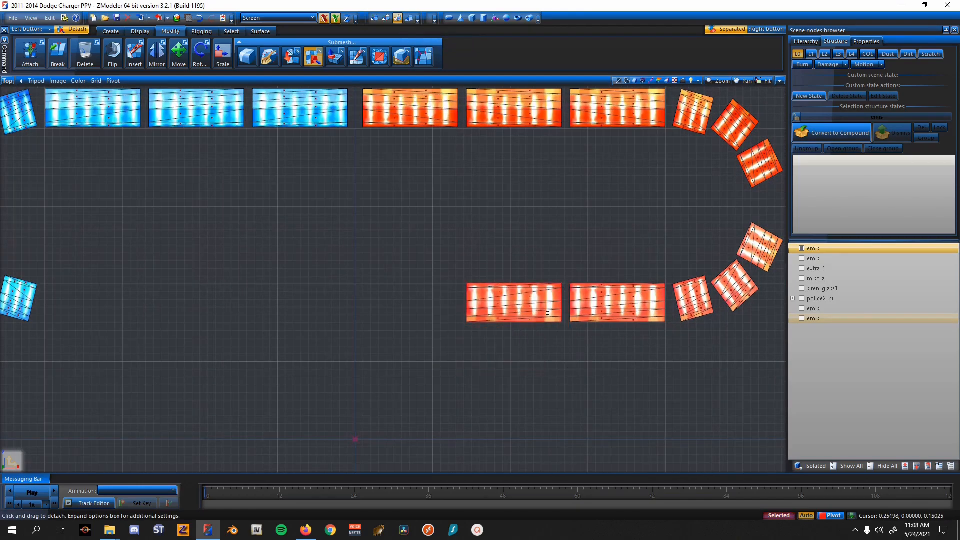
left_click(802, 332)
- At polygon level, detach the outer straight red module of the lower row as a separate object and hide it
left_click(397, 19)
middle_click_drag(577, 286, 496, 269)
scroll(496, 269, "up", 2)
left_click_drag(400, 229, 593, 347)
left_click(802, 338)
- Detach the lower red corner module next to the straight row as a separate object and hide it
middle_click_drag(618, 179, 450, 191)
left_click(397, 19)
scroll(471, 237, "up", 1)
scroll(471, 237, "down", 1)
middle_click_drag(471, 237, 391, 240)
scroll(390, 240, "up", 4)
left_click_drag(273, 219, 428, 383)
scroll(434, 324, "down", 2)
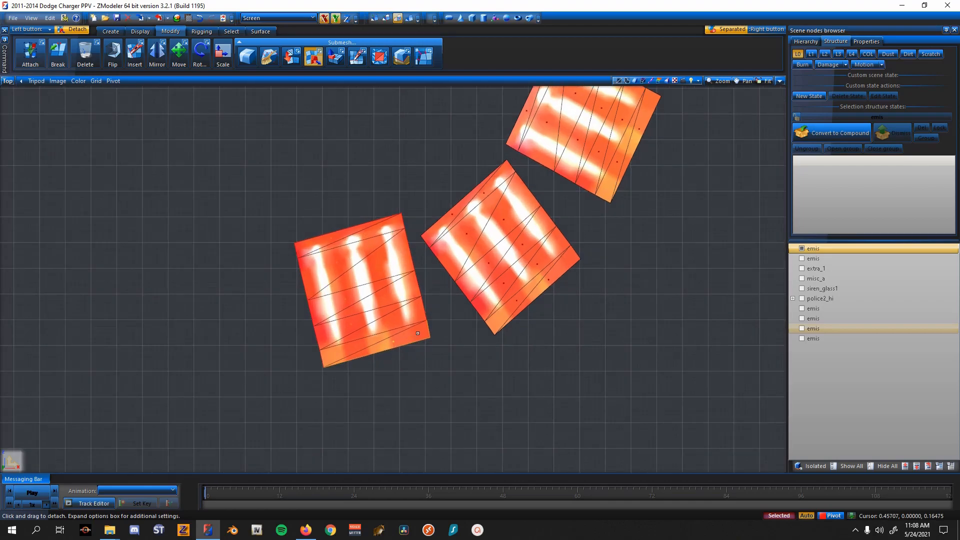
left_click_drag(284, 232, 435, 358)
left_click_drag(288, 227, 441, 377)
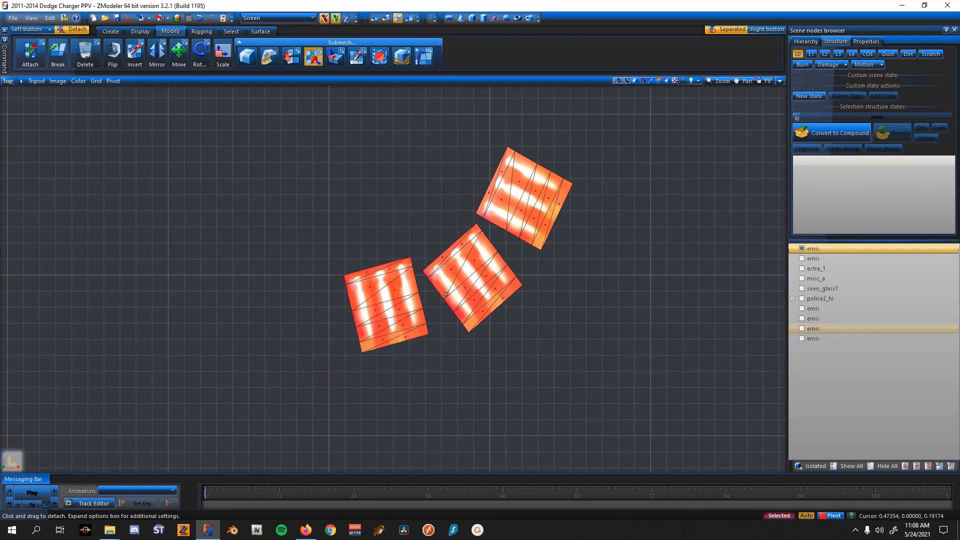
scroll(417, 330, "up", 1)
left_click_drag(304, 226, 418, 372)
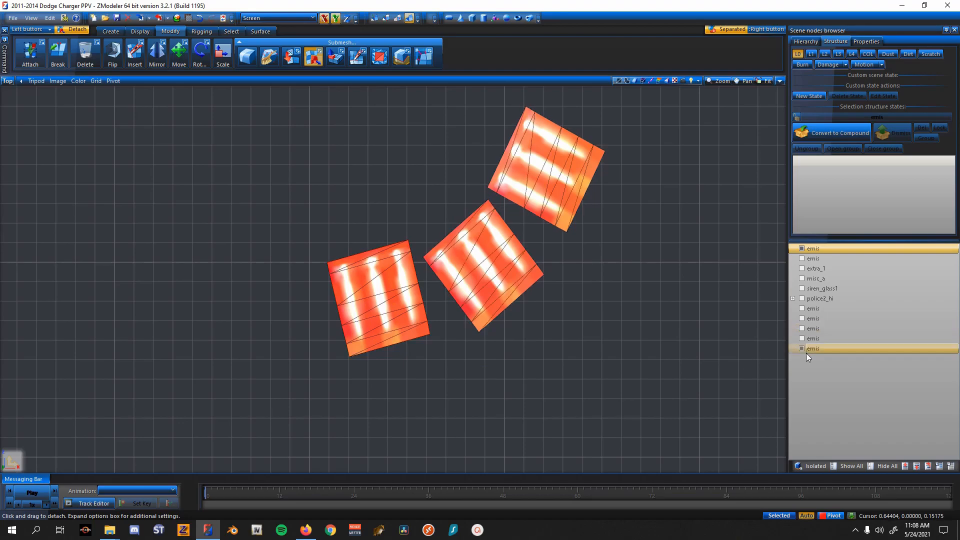
left_click(801, 349)
- At polygon level, detach the middle module of the lower red corner as a separate object and hide it
middle_click_drag(604, 293, 480, 375)
scroll(475, 365, "down", 2)
left_click(398, 18)
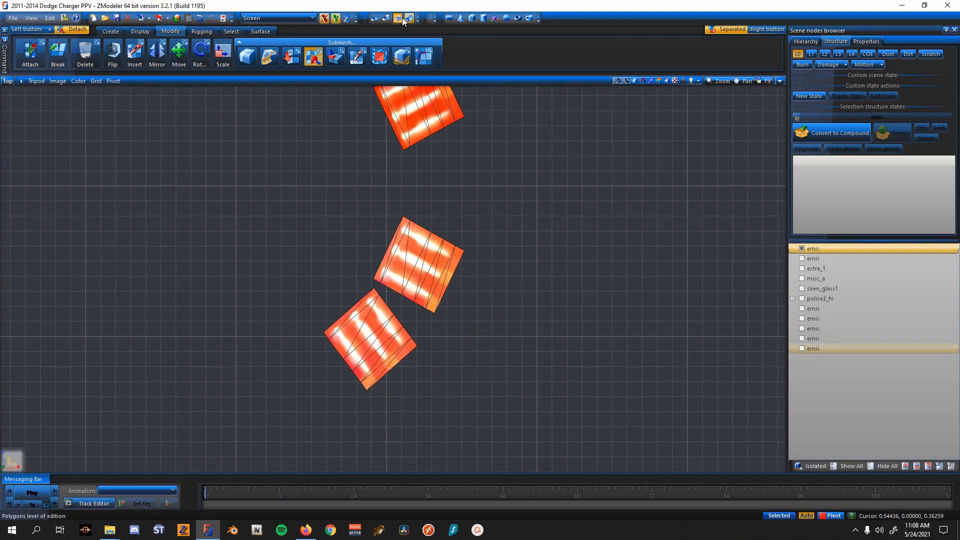
scroll(421, 224, "down", 2)
scroll(422, 227, "up", 6)
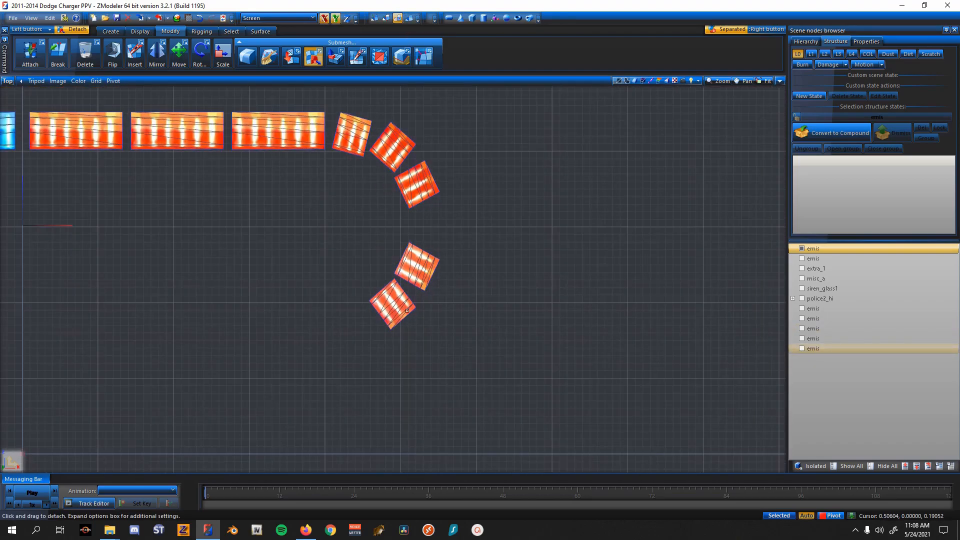
left_click_drag(449, 408, 293, 215)
left_click(802, 359)
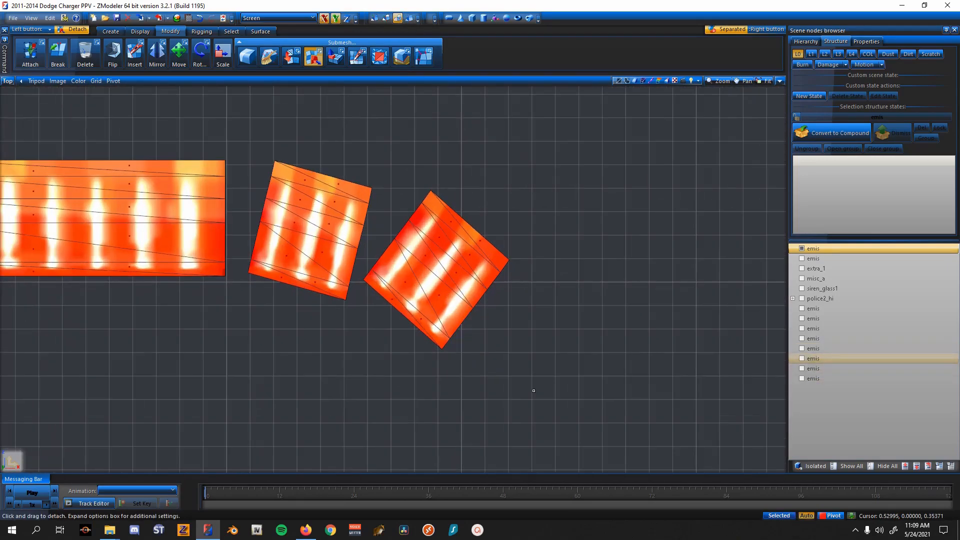
- Detach the remaining red modules of the upper corner and row and the upper row's straight blue modules as separate objects
left_click_drag(533, 390, 360, 184)
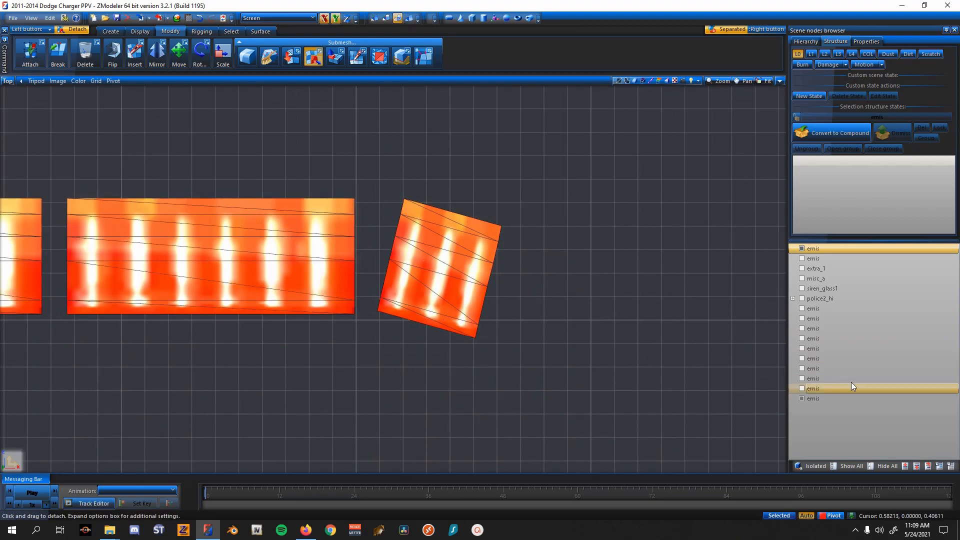
left_click_drag(643, 358, 311, 165)
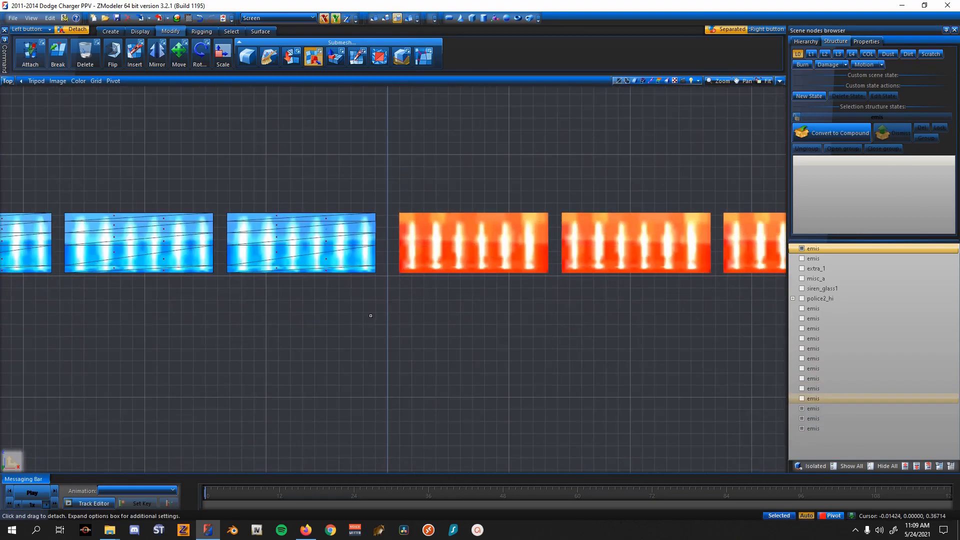
left_click_drag(407, 261, 290, 175)
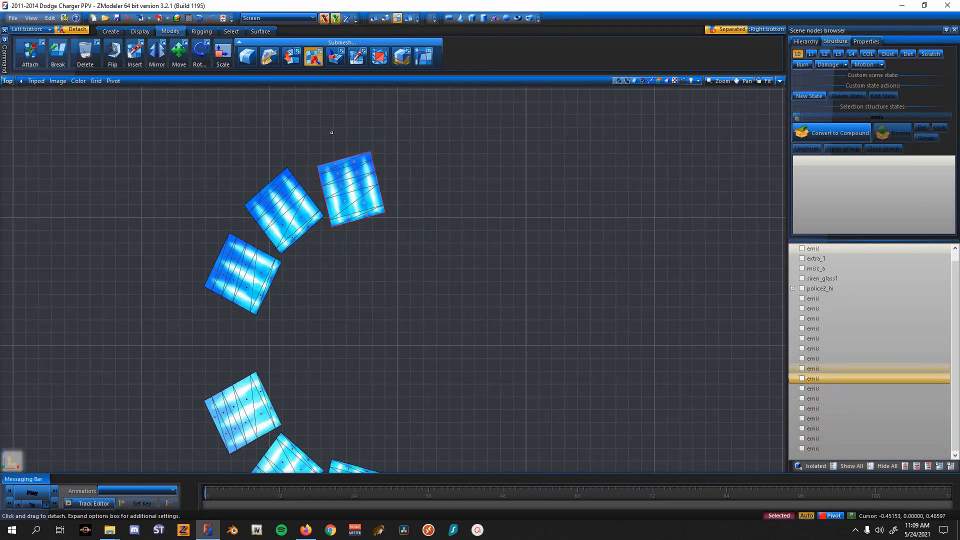
- Detach the angled blue corner modules at the lightbar's blue end as separate objects
left_click_drag(247, 144, 401, 265)
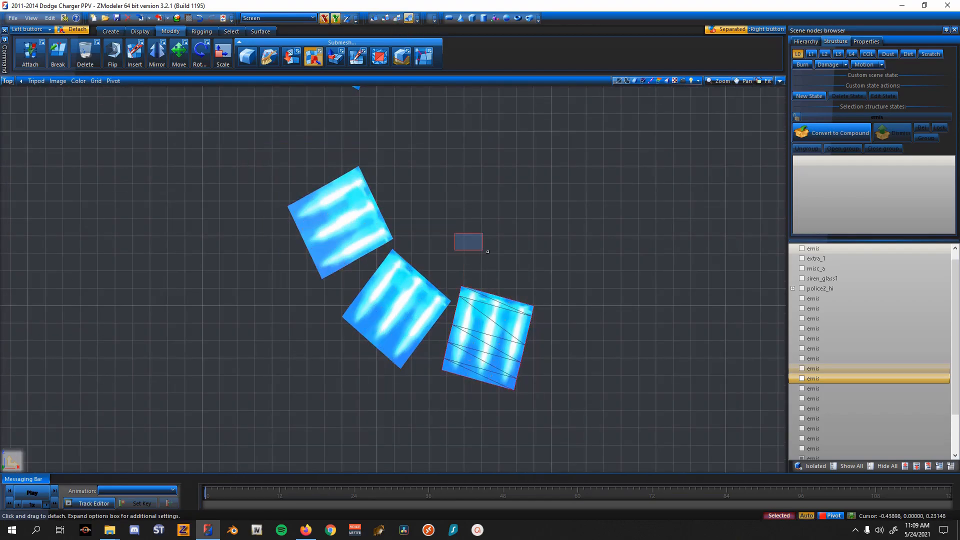
left_click_drag(407, 390, 349, 256)
left_click_drag(330, 385, 475, 239)
- Try to detach the last remaining blue corner module from the original emis node
scroll(467, 248, "down", 3)
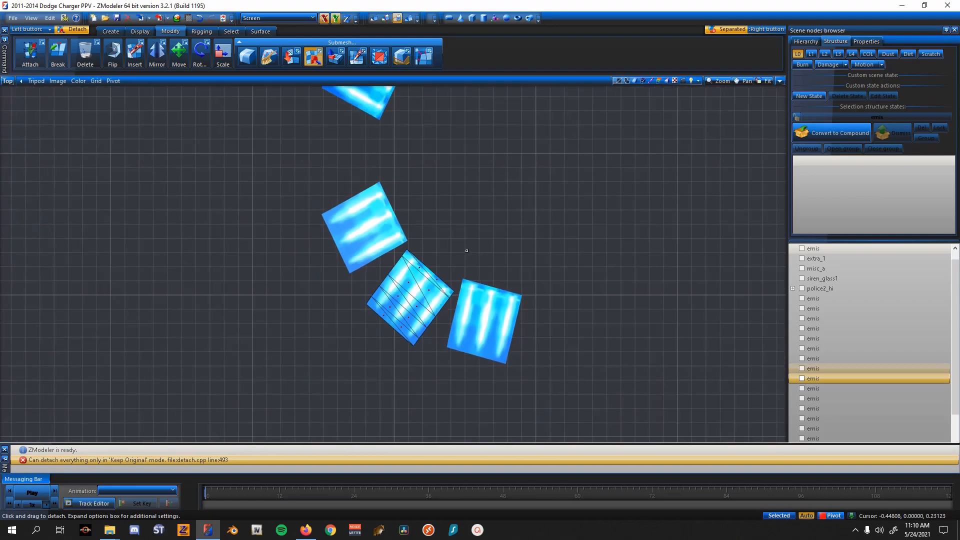
scroll(459, 245, "up", 2)
middle_click_drag(459, 244, 388, 246)
scroll(350, 371, "up", 1)
right_click_drag(347, 385, 237, 220)
left_click(341, 274)
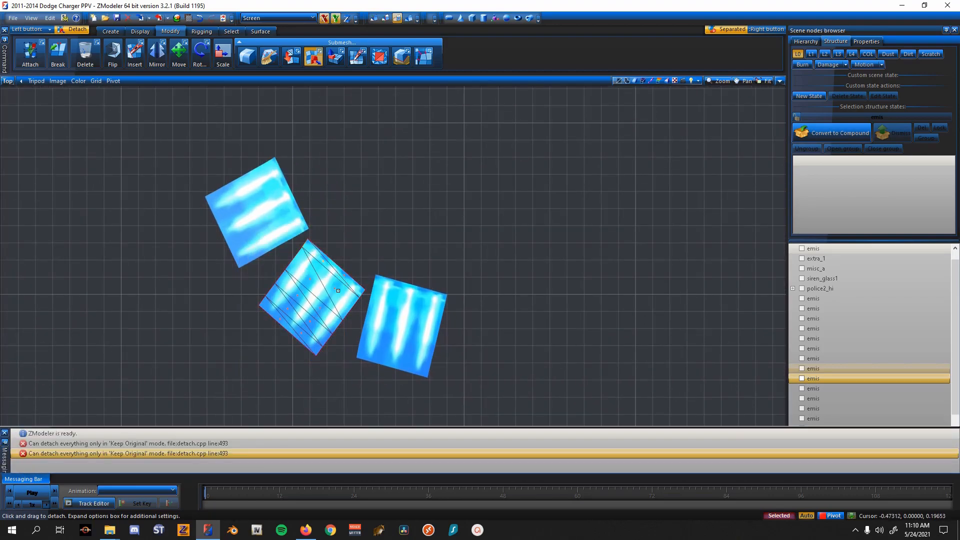
- Activate the Move tool and return to object-level editing
scroll(216, 233, "down", 3)
left_click(179, 54)
scroll(363, 128, "down", 3)
middle_click_drag(364, 129, 282, 144)
left_click(408, 18)
key("space")
scroll(532, 262, "down", 2)
middle_click_drag(555, 265, 443, 340)
scroll(844, 399, "down", 2)
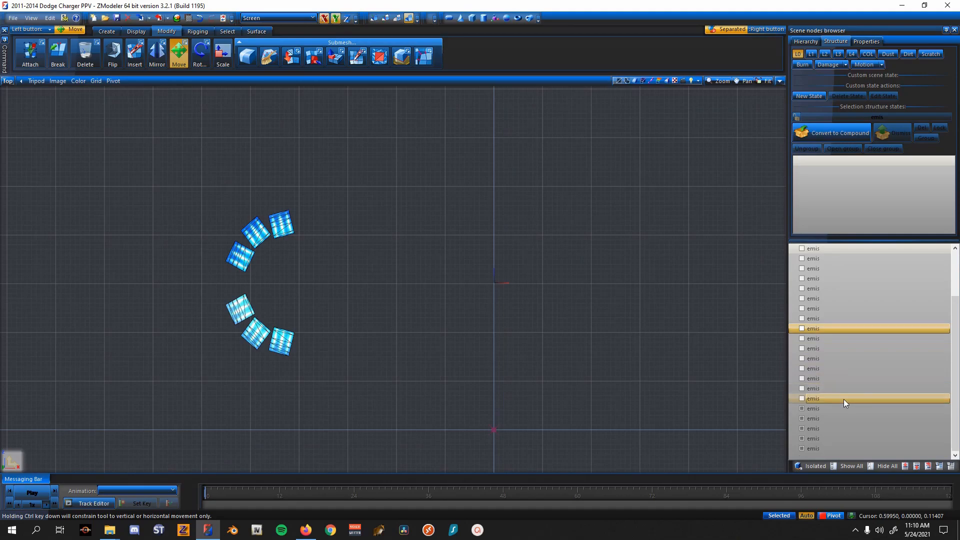
- Select the range of detached emis nodes and show them together with the white side lights
left_click(837, 397)
left_click(822, 300, "shift")
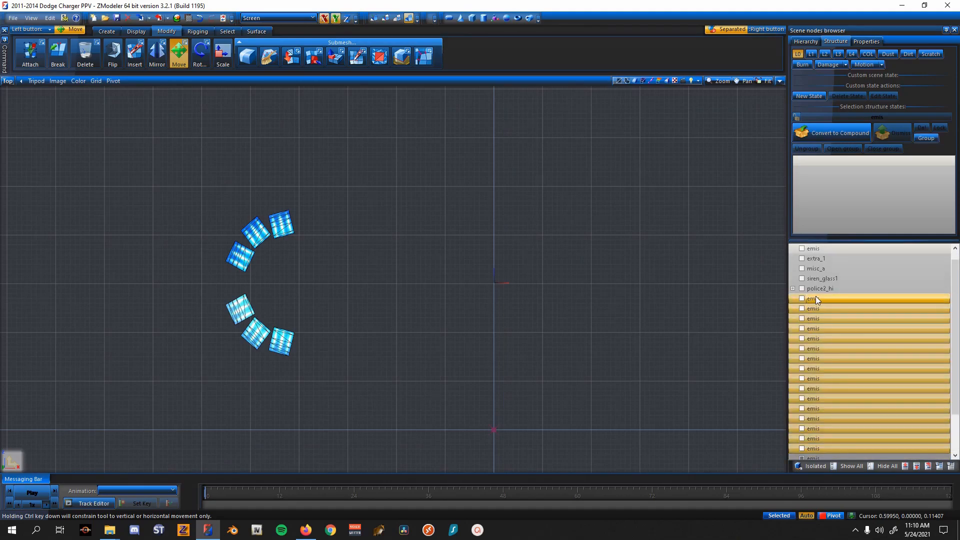
left_click(801, 298)
left_click(802, 248)
left_click(845, 310)
left_click_drag(849, 311, 850, 305)
key("space")
scroll(416, 305, "down", 1)
middle_click_drag(417, 304, 366, 316)
scroll(374, 311, "down", 1)
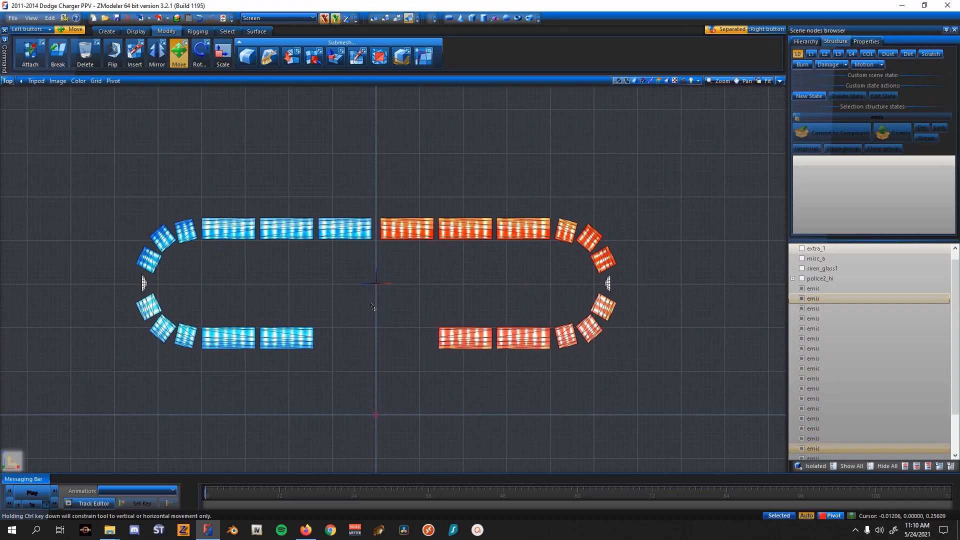
scroll(374, 308, "up", 1)
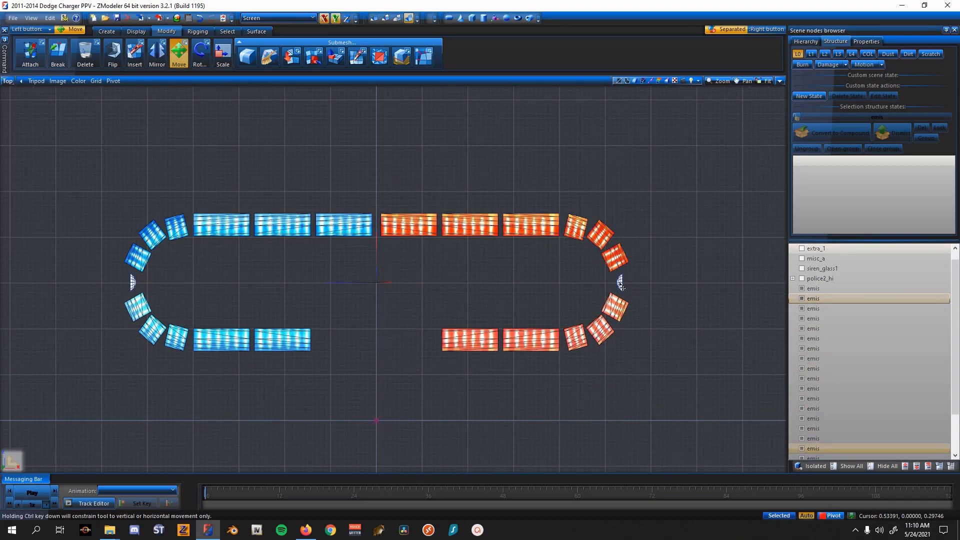
- Isolate the emis node holding the two white side lights and detach one side light at polygon level
left_click(842, 360)
left_click(883, 466)
left_click(801, 299)
left_click_drag(31, 204, 502, 377)
left_click(396, 18)
left_click(313, 57)
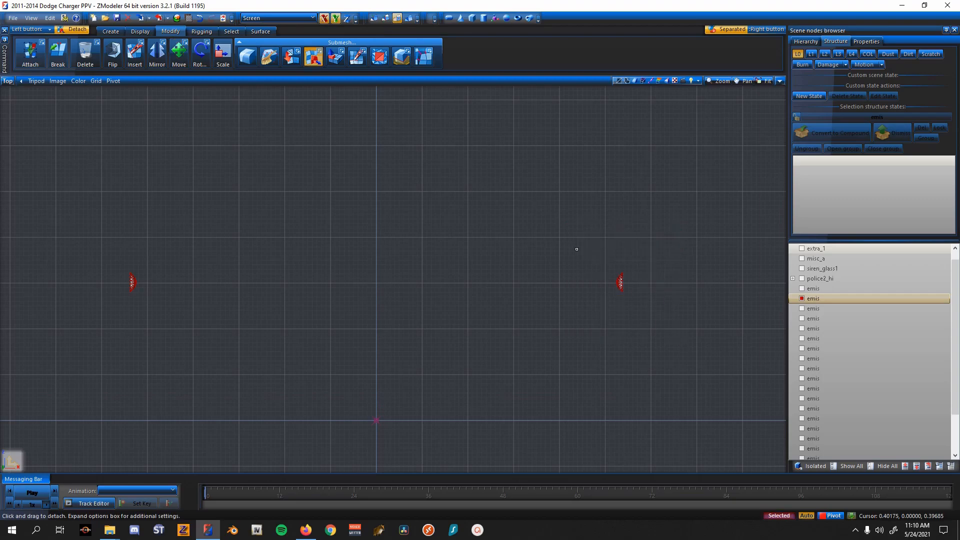
left_click(179, 53)
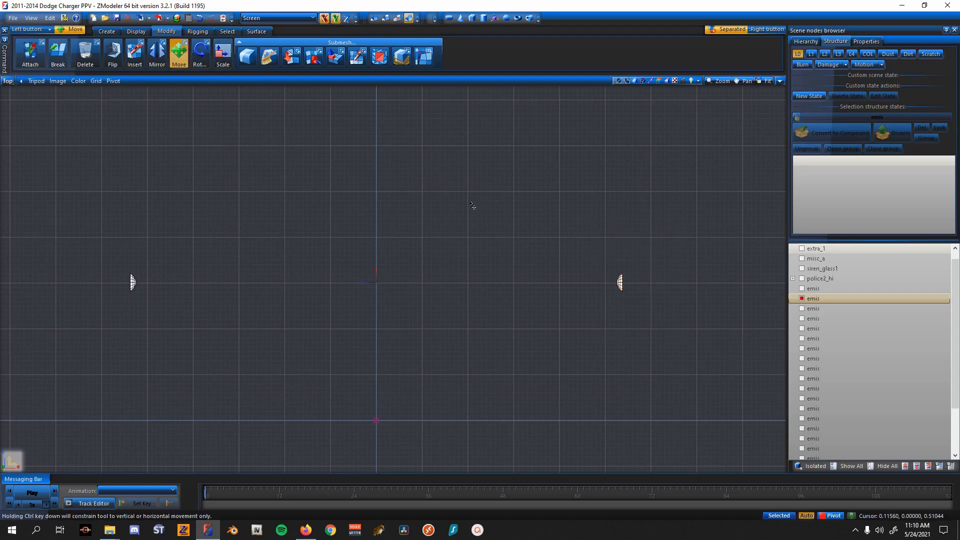
- Hide both side lights, show the extra_1 node, and restore the split viewports to examine its curved lights in 3D
left_click(801, 300)
left_click(801, 249)
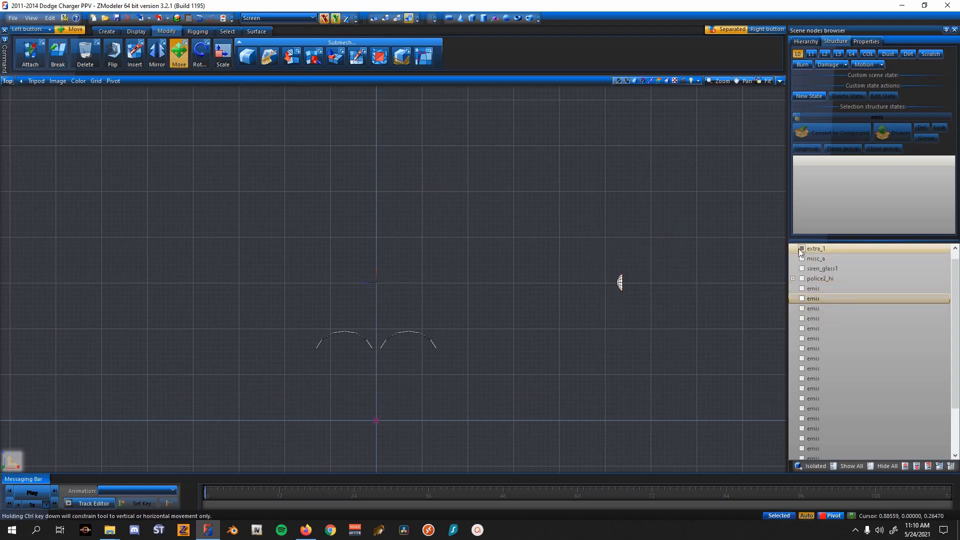
scroll(812, 345, "down", 3)
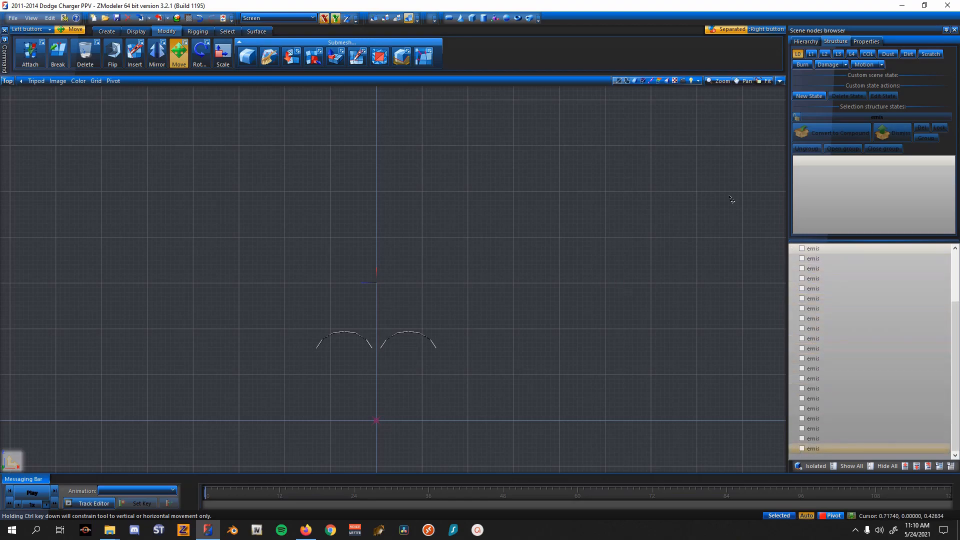
left_click(780, 81)
middle_click_drag(604, 222, 629, 288)
scroll(206, 225, "down", 3)
scroll(208, 235, "up", 1)
scroll(629, 289, "up", 5)
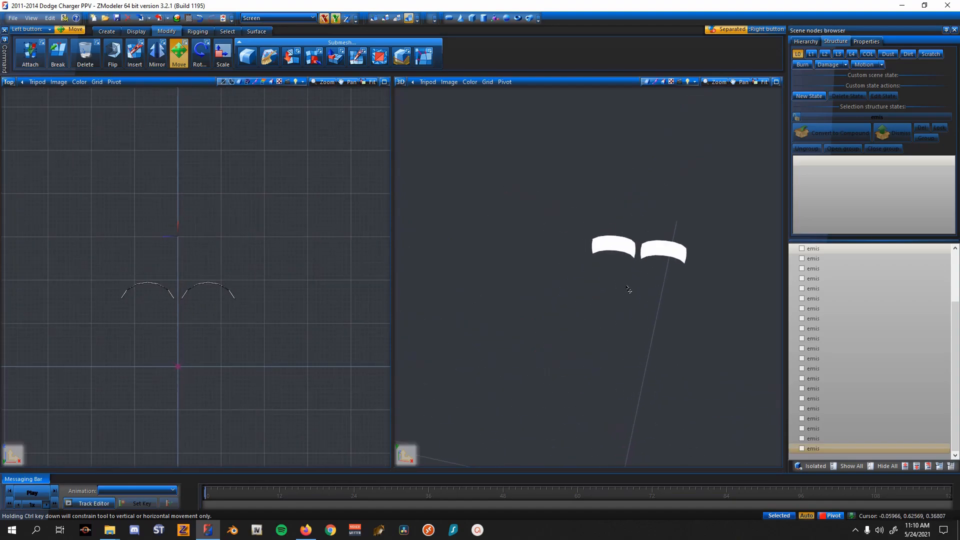
- Select the two curved lights in the Top view and hide the extra_1 node
left_click_drag(95, 255, 334, 354)
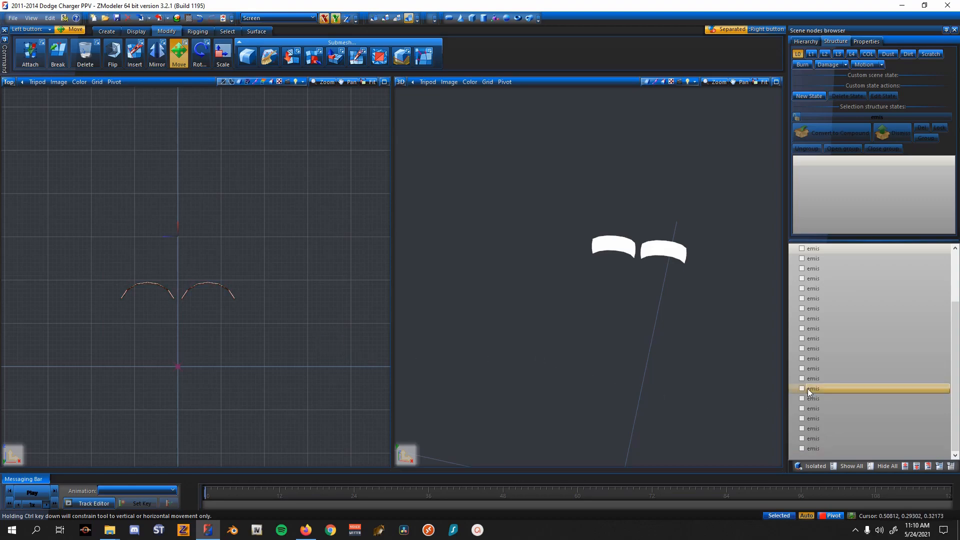
scroll(807, 388, "up", 3)
scroll(852, 392, "down", 2)
scroll(799, 265, "up", 2)
left_click(801, 259)
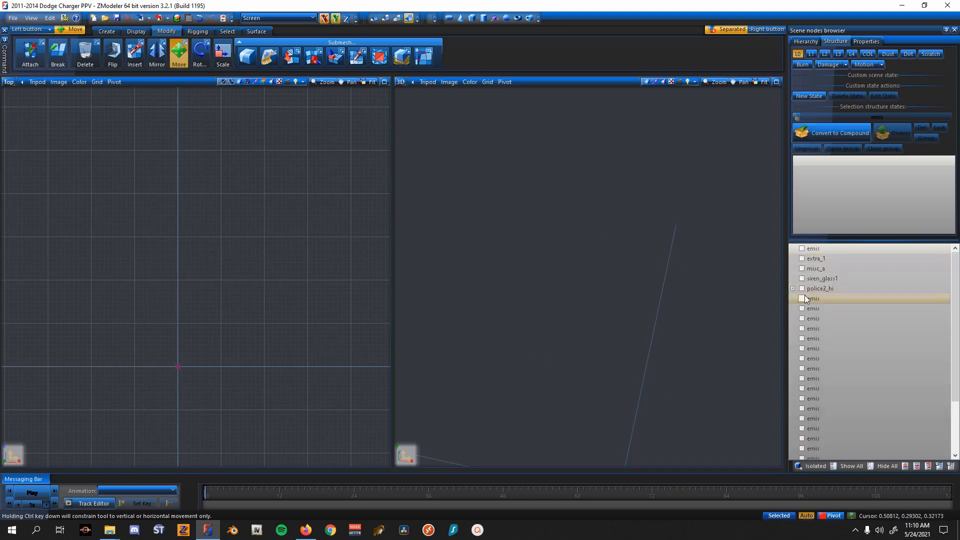
- Select the whole range of detached emis nodes below police2_hi and make them all visible
left_click(802, 299)
left_click(802, 309)
scroll(844, 335, "down", 2)
scroll(828, 452, "down", 1)
left_click(826, 451, "shift")
left_click(801, 449)
scroll(835, 402, "up", 3)
scroll(713, 373, "down", 2)
scroll(713, 373, "down", 3)
middle_click_drag(712, 373, 630, 390)
scroll(425, 274, "down", 2)
scroll(337, 338, "down", 2)
scroll(330, 353, "down", 5)
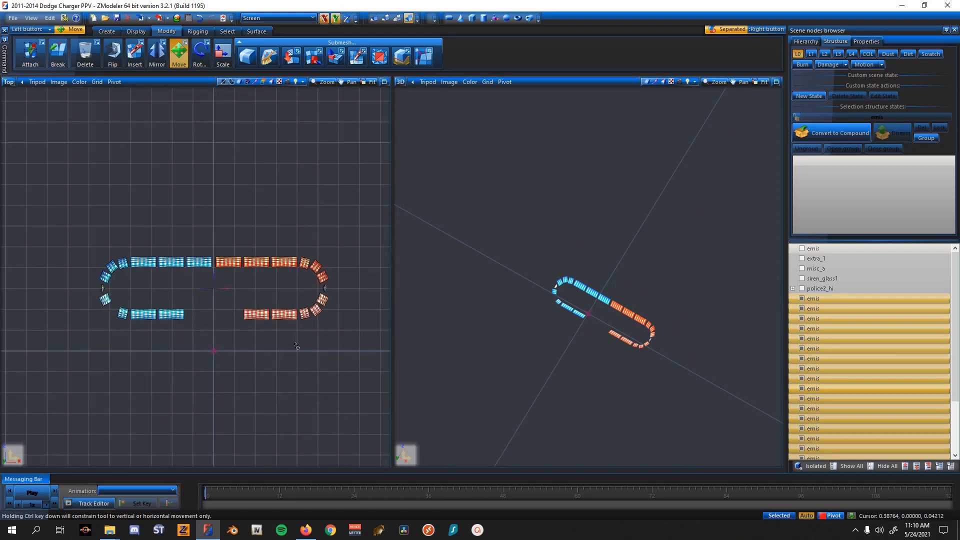
middle_click_drag(228, 287, 221, 283)
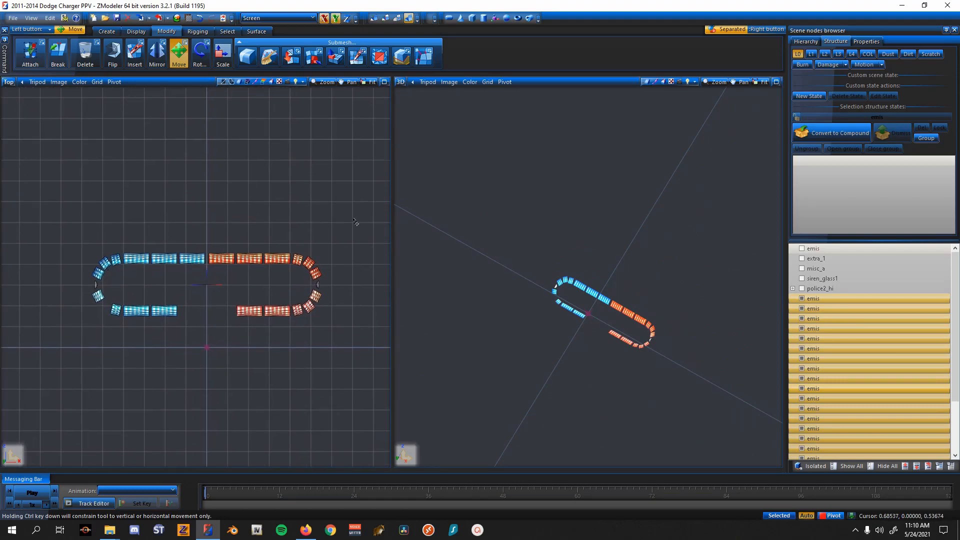
- Select only the first detached emis node below police2_hi
left_click(819, 299)
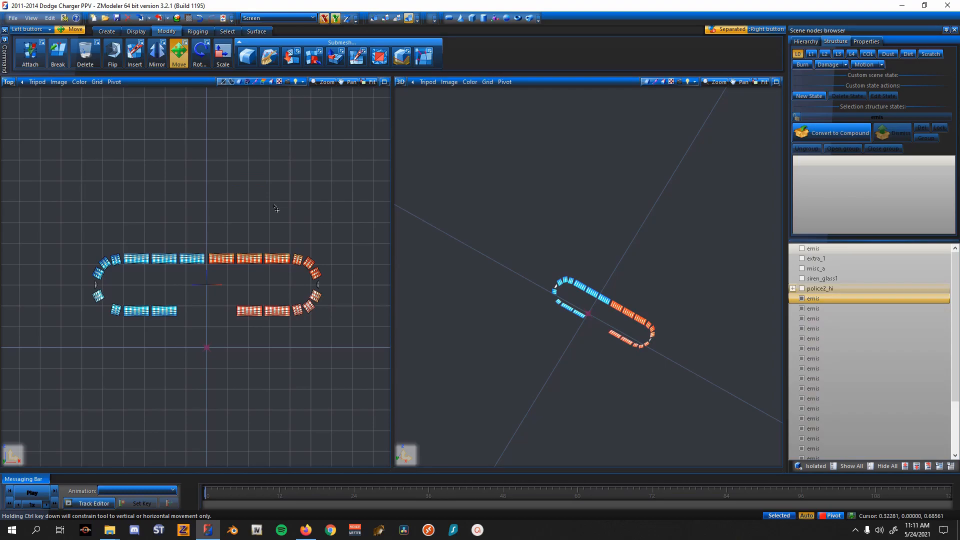
scroll(276, 209, "down", 1)
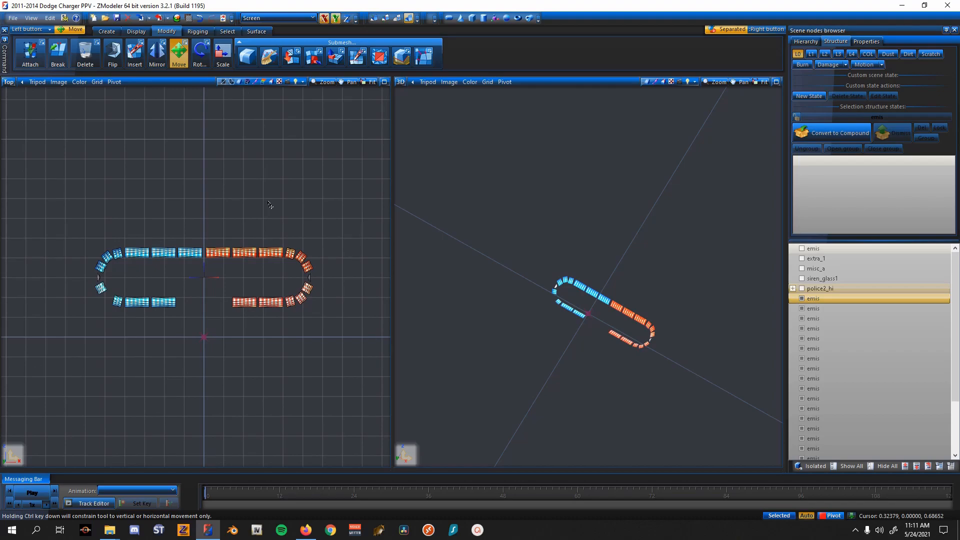
scroll(267, 205, "up", 2)
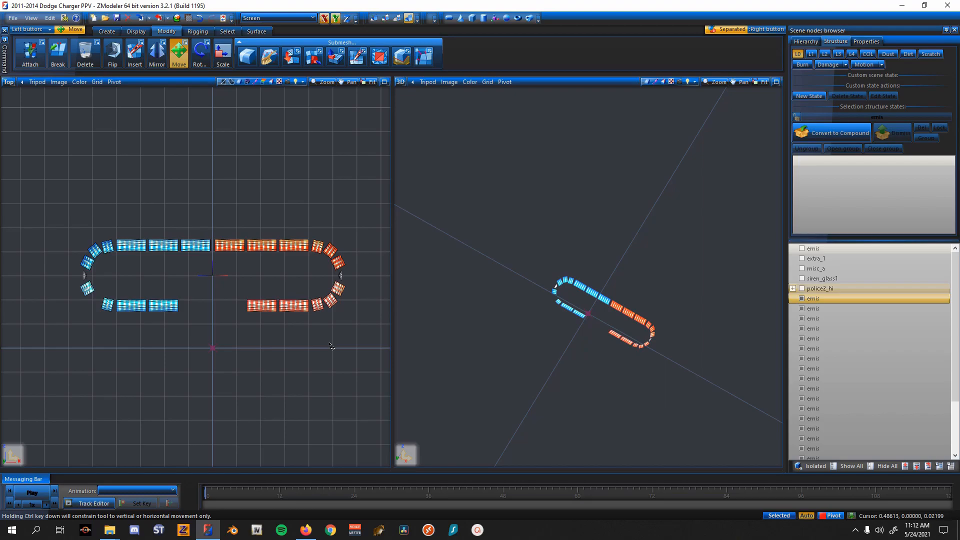
scroll(325, 350, "up", 4)
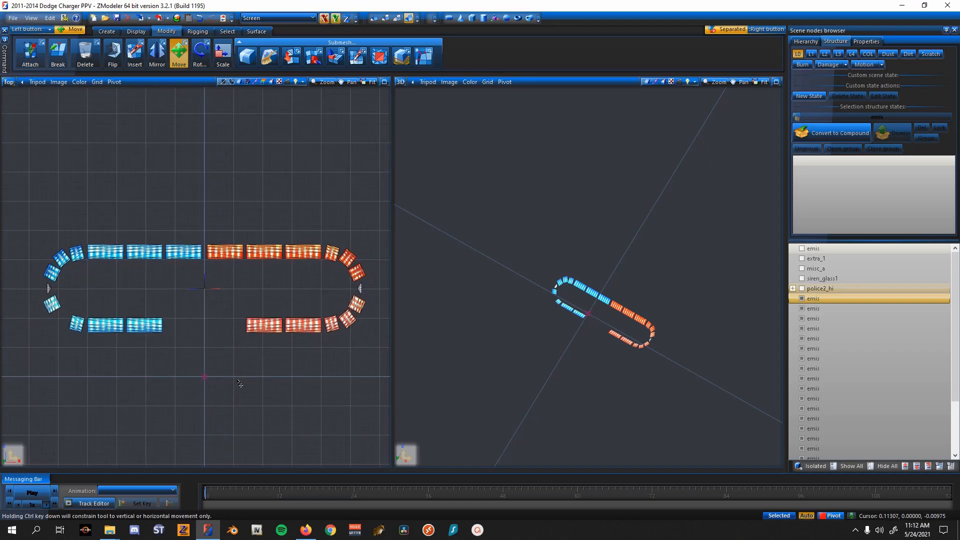
scroll(240, 383, "down", 3)
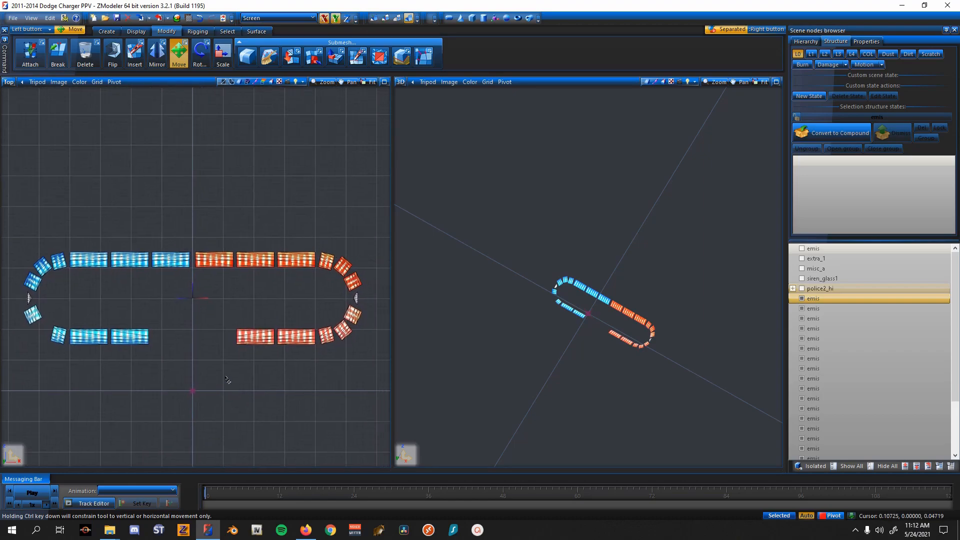
middle_click_drag(227, 381, 254, 356)
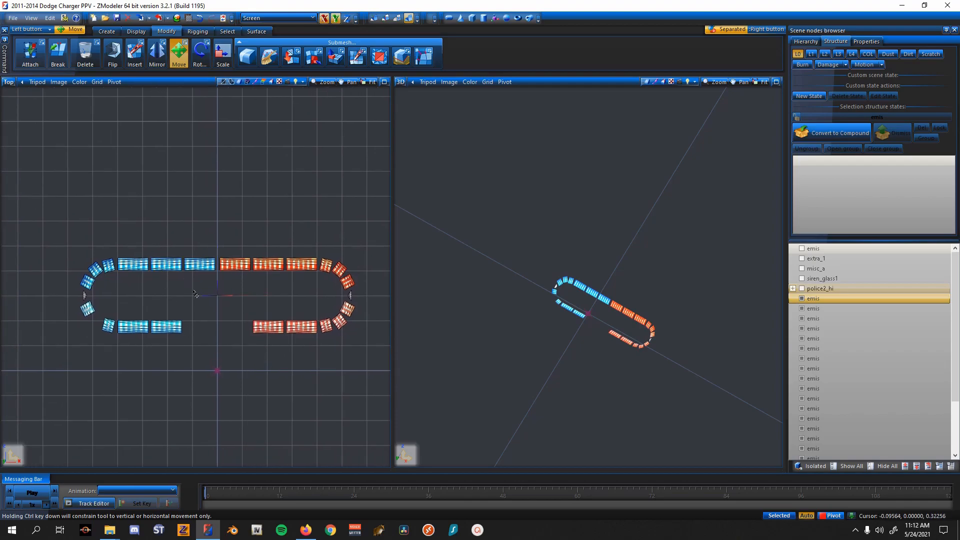
scroll(185, 293, "up", 3)
scroll(186, 293, "up", 1)
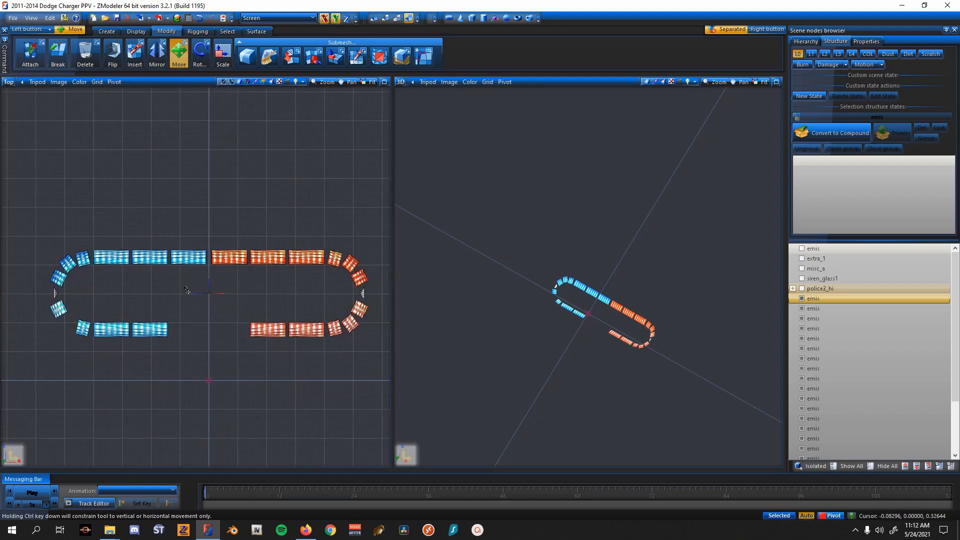
- Attach the curved blue-end modules and their side light into one object, and check the grouping by hiding and showing it
left_click(30, 54)
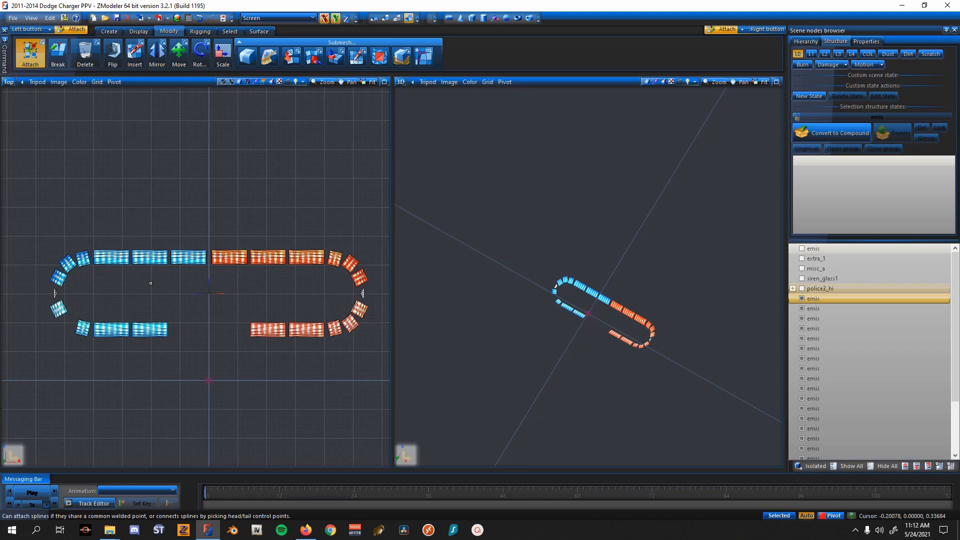
scroll(95, 277, "up", 1)
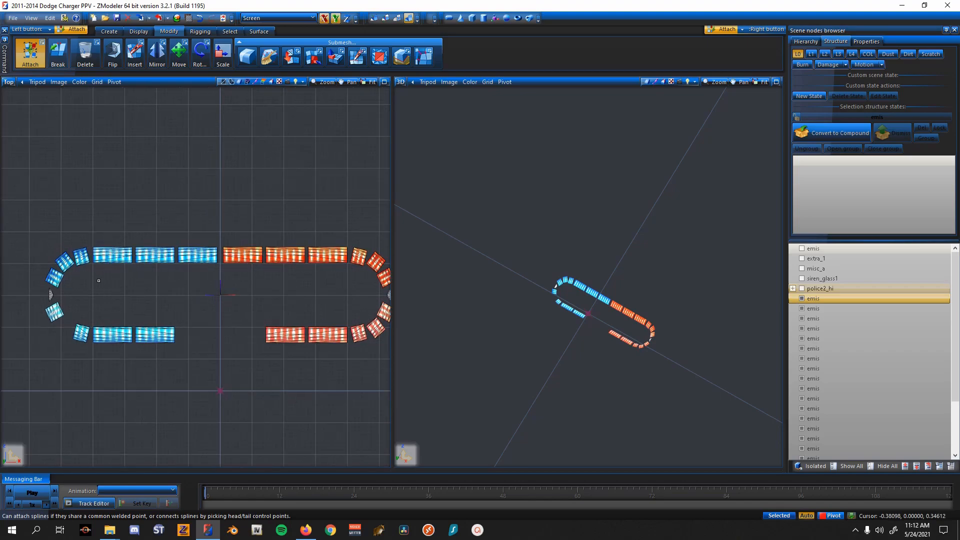
left_click(44, 43)
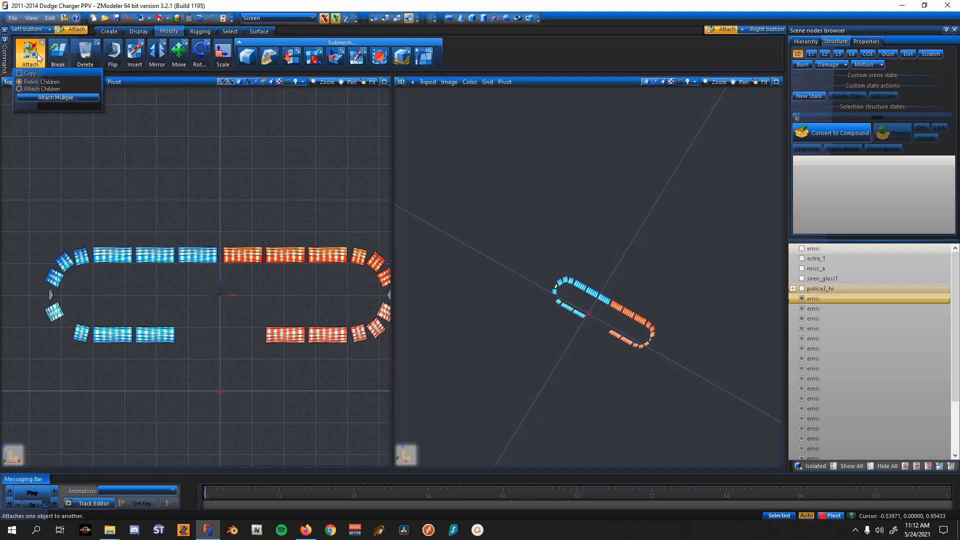
left_click(38, 56)
left_click(38, 58)
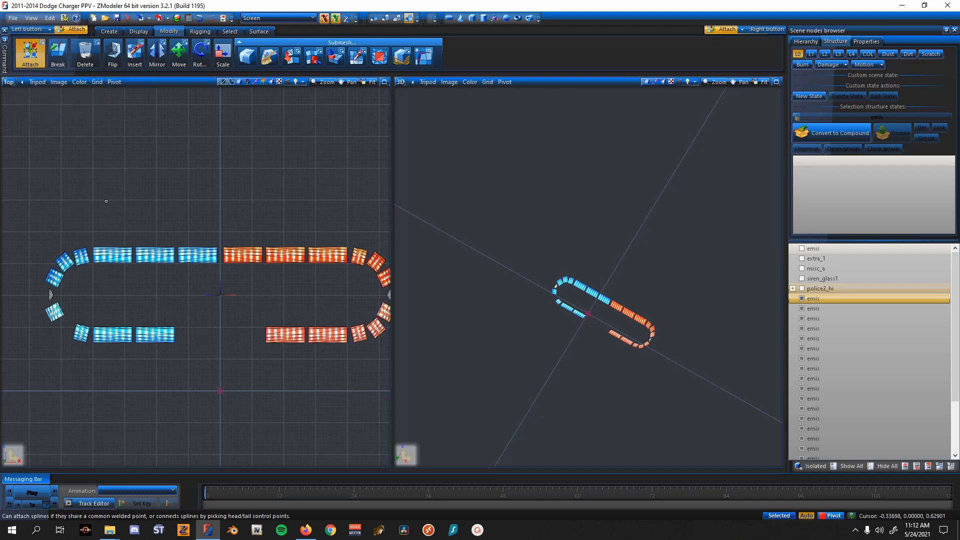
scroll(95, 253, "up", 1)
scroll(88, 259, "down", 2)
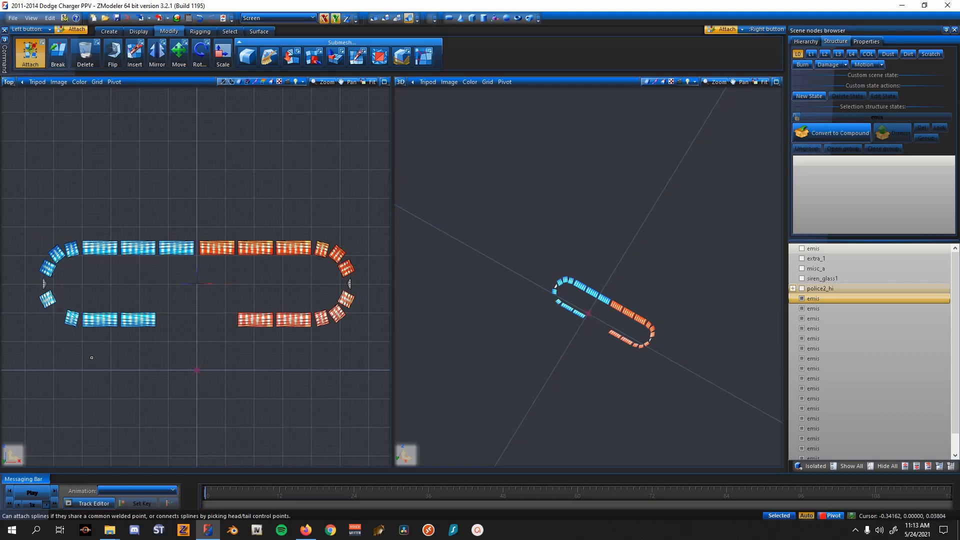
left_click(847, 466)
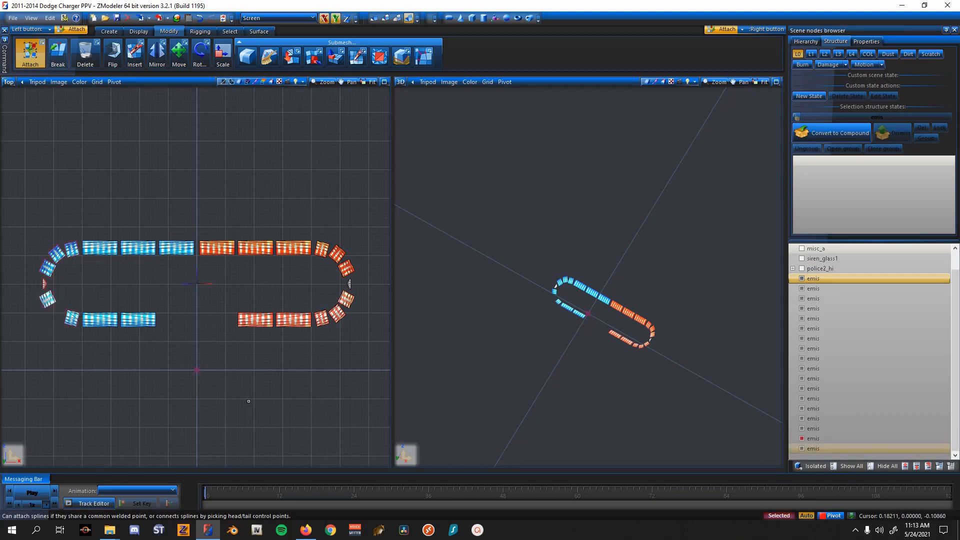
left_click(799, 438)
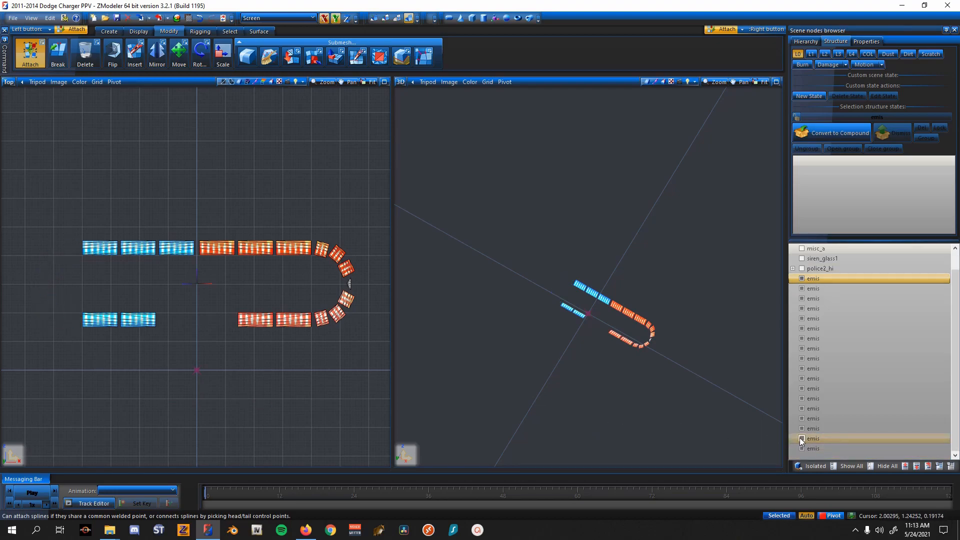
left_click(800, 438)
- Rename the merged blue-end node siren1, place it directly below police2_hi, and hide it
left_click(823, 438)
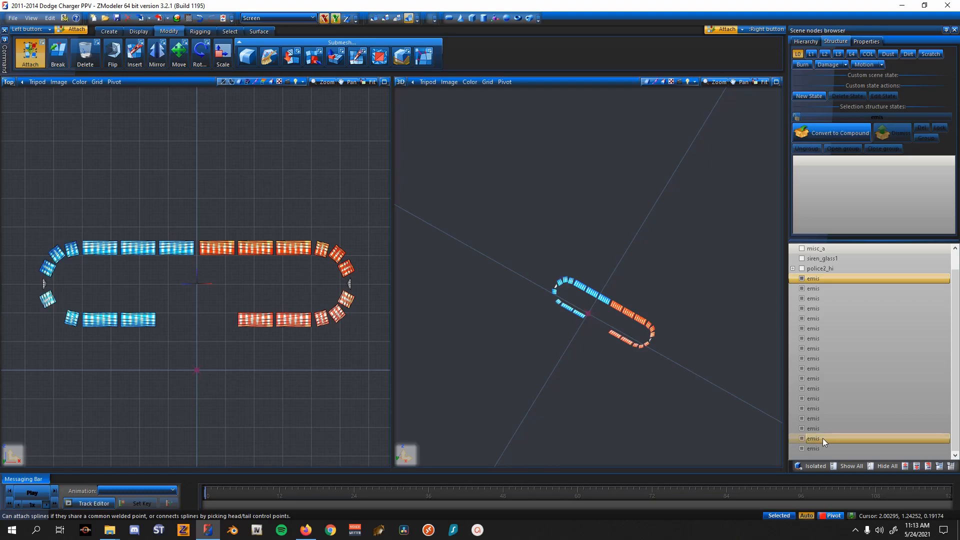
left_click(823, 438)
type("si")
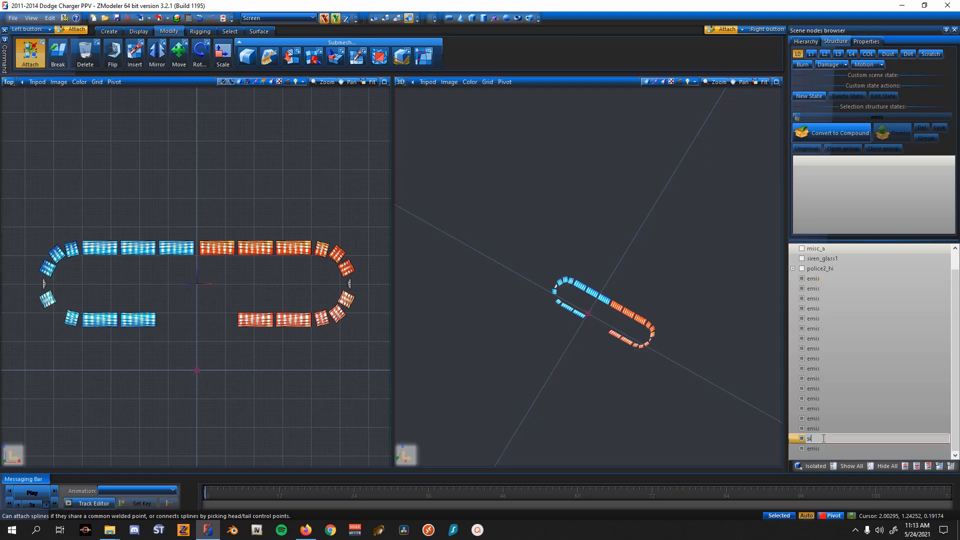
type("ren1")
key("Return")
left_click_drag(823, 438, 845, 275)
left_click(802, 279)
- Attach the four outer straight blue modules, two from each row, into one object
middle_click_drag(204, 289, 167, 224)
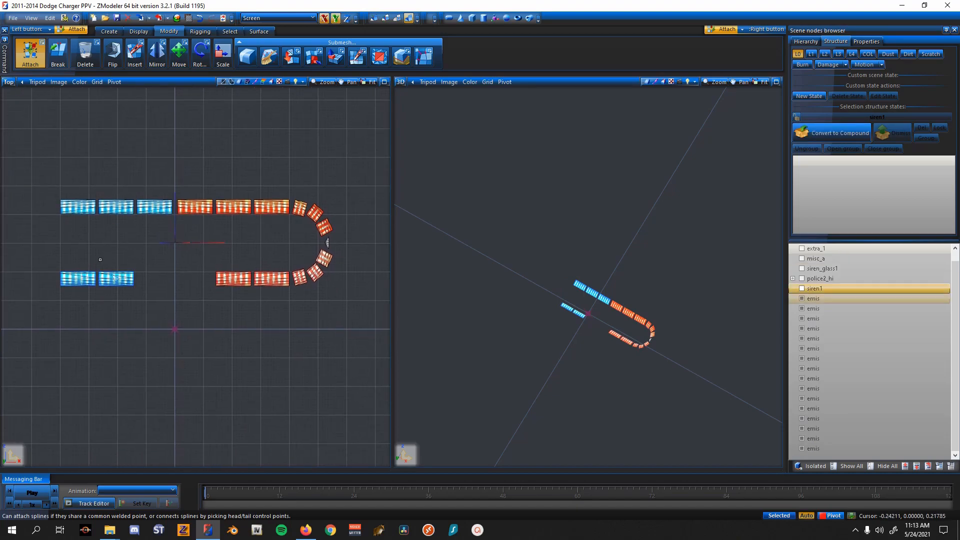
left_click_drag(139, 305, 41, 249)
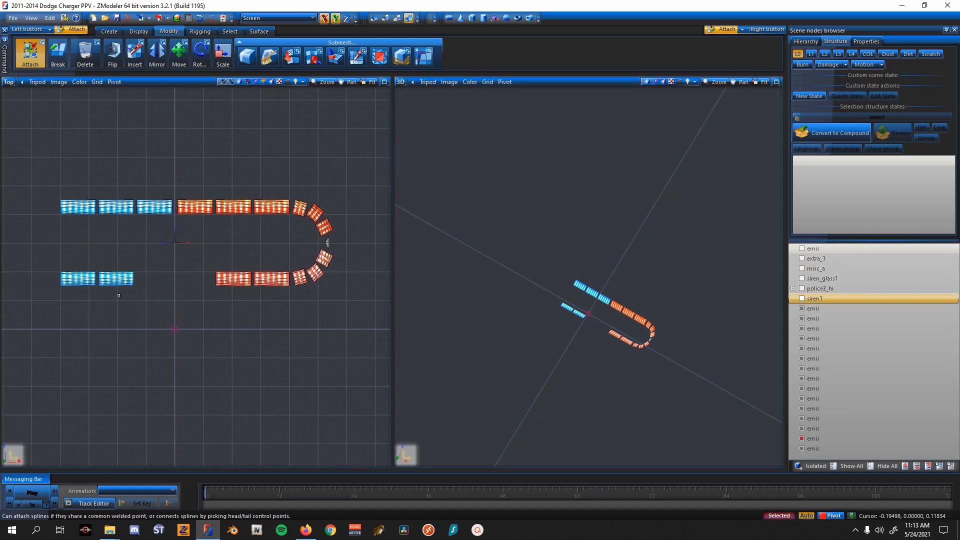
left_click_drag(143, 304, 34, 243)
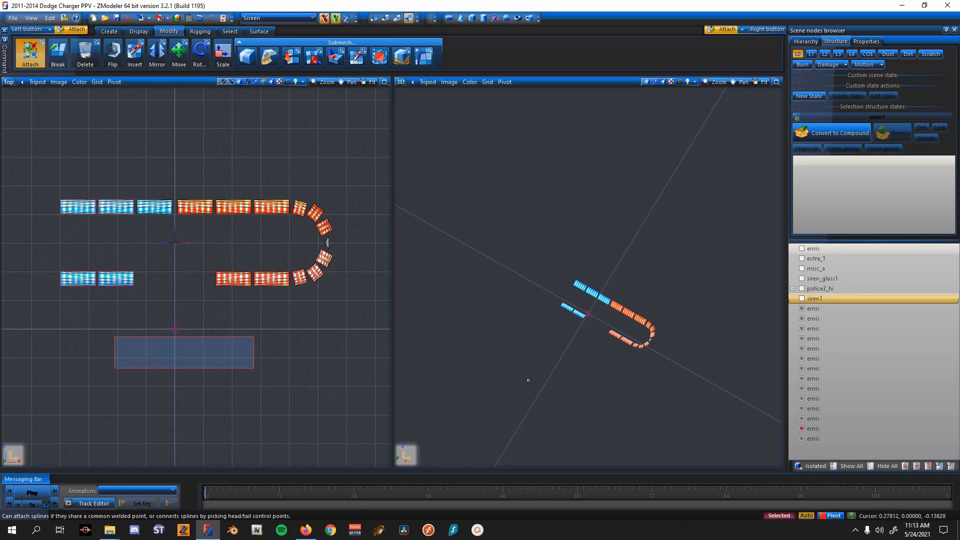
- Rename the merged straight blue node siren2, place it directly below siren1, and hide it
left_click(836, 428)
left_click(836, 429)
type("siren2")
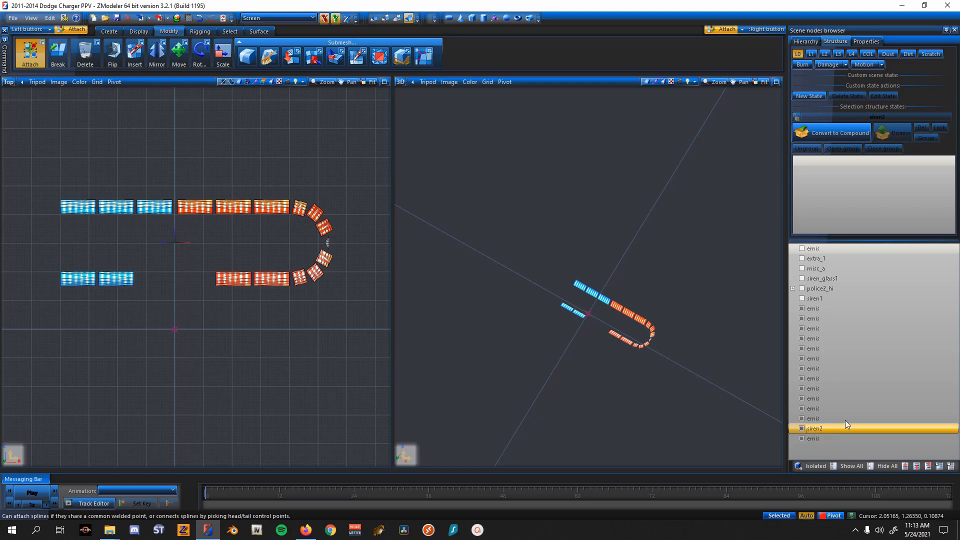
key("Return")
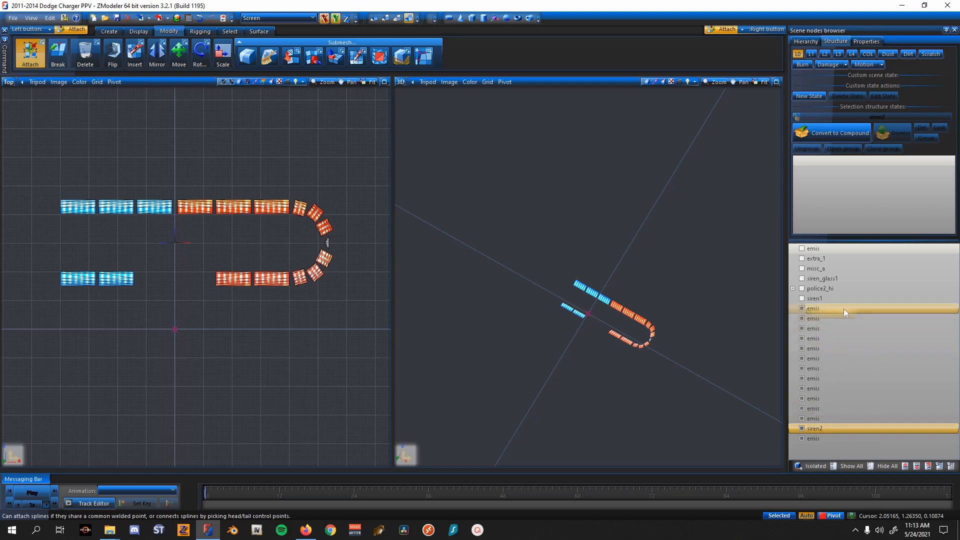
left_click_drag(843, 305, 841, 306)
left_click(807, 309)
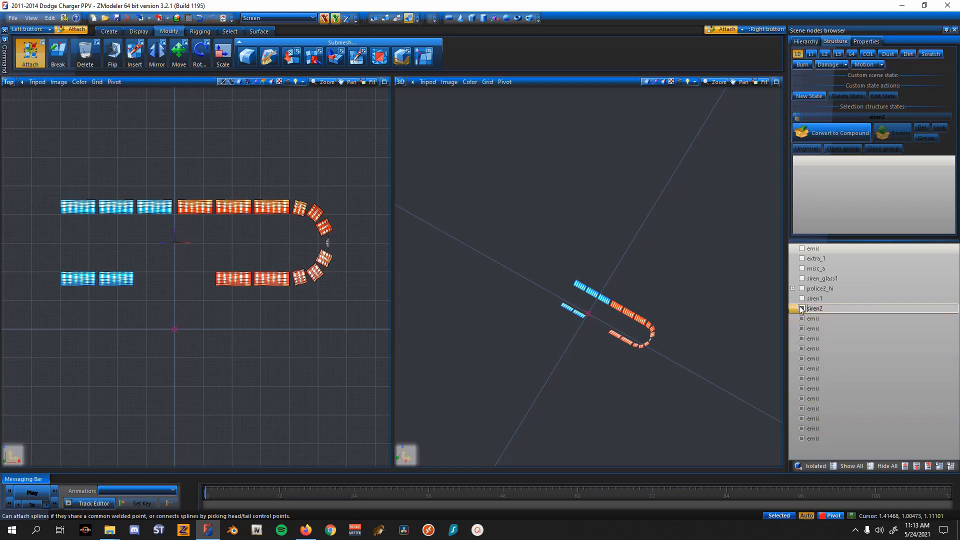
left_click(801, 309)
- Attach the last blue module, the two red modules beside it, and the innermost red module of the opposite row into one object
scroll(231, 302, "down", 2)
middle_click_drag(209, 288, 175, 306)
scroll(169, 294, "up", 1)
middle_click_drag(158, 270, 135, 268)
scroll(134, 269, "up", 1)
scroll(135, 268, "up", 1)
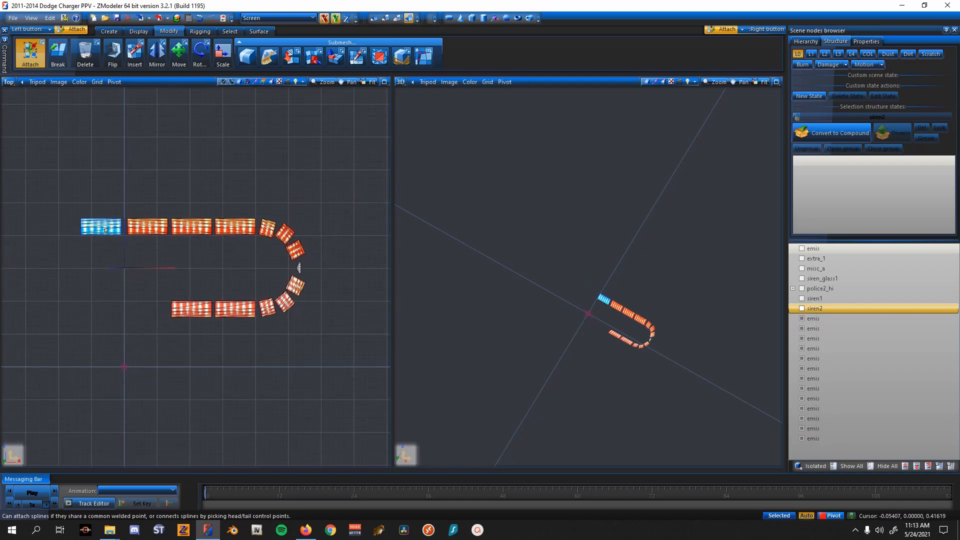
left_click(193, 309)
left_click(192, 227)
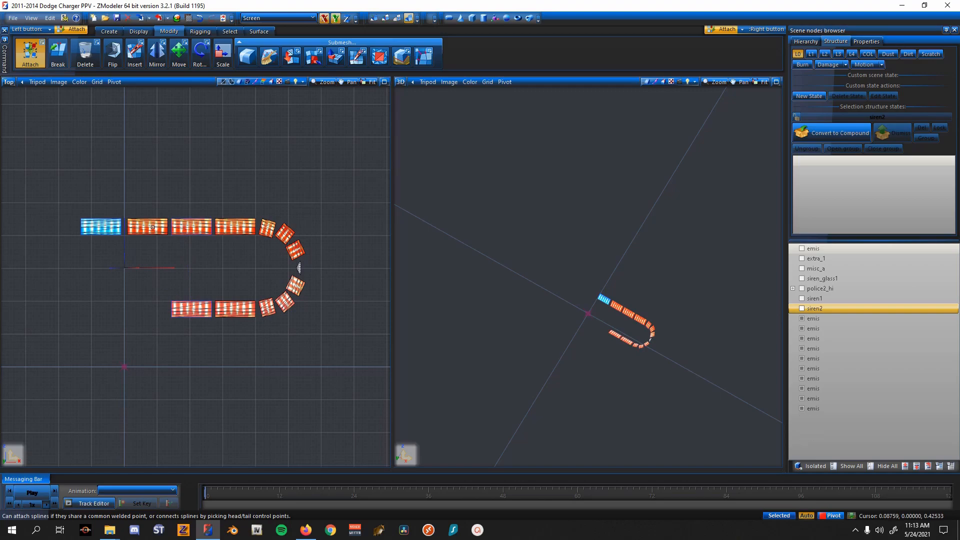
left_click_drag(202, 351, 139, 265)
- Rename the merged centre node siren3, place it directly below siren2, and hide it
double_click(849, 396)
type("siren3")
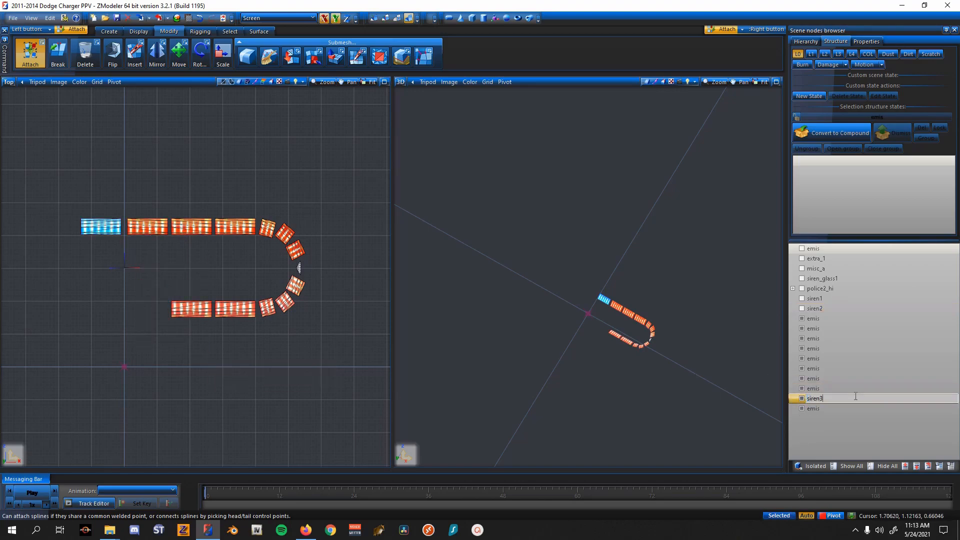
key("Return")
left_click_drag(829, 368, 822, 314)
left_click(802, 318)
- Attach all remaining red modules and their side light into one object and rename it siren4
middle_click_drag(249, 280, 199, 279)
left_click(197, 226)
left_click(213, 226)
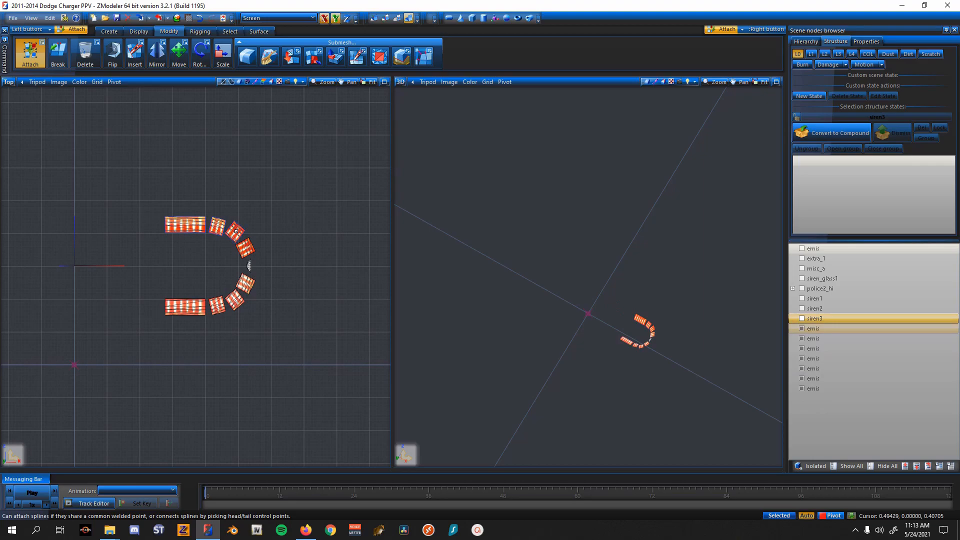
left_click(247, 279)
left_click(237, 305)
left_click(213, 308)
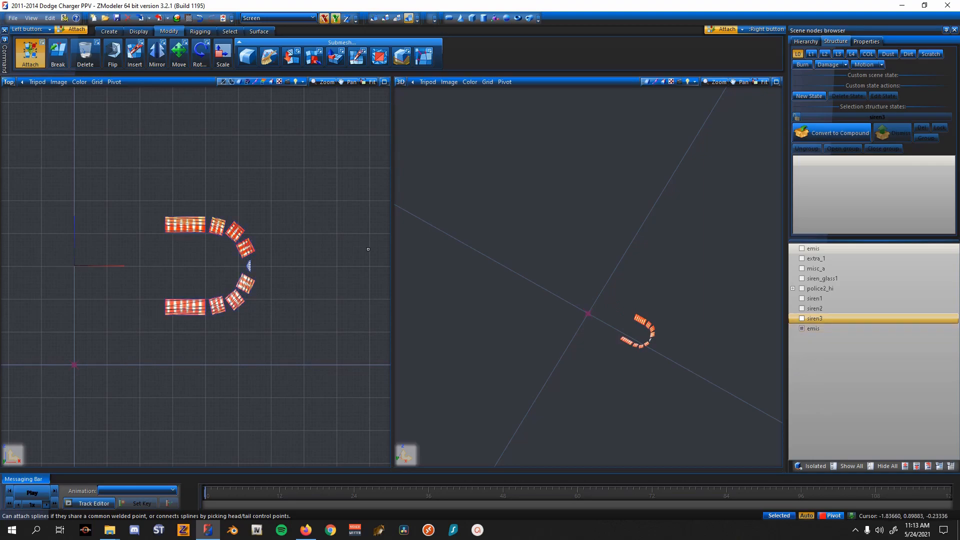
double_click(847, 328)
type("siren4")
key("Return")
- Switch to the Move tool and show siren3, siren2 and siren1 again alongside siren4
left_click(178, 54)
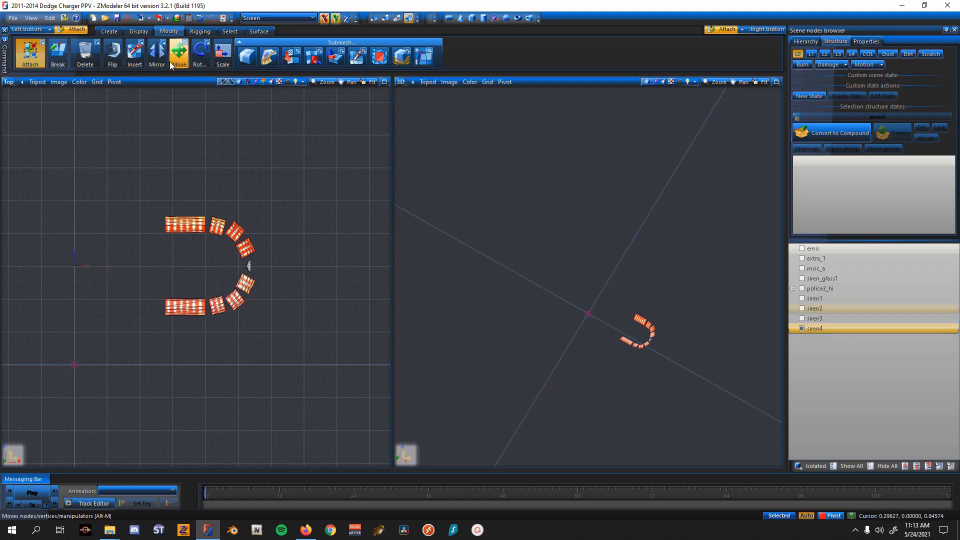
left_click(801, 318)
left_click(801, 308)
left_click(801, 297)
scroll(349, 320, "down", 3)
middle_click_drag(319, 334, 351, 338)
scroll(201, 285, "up", 1)
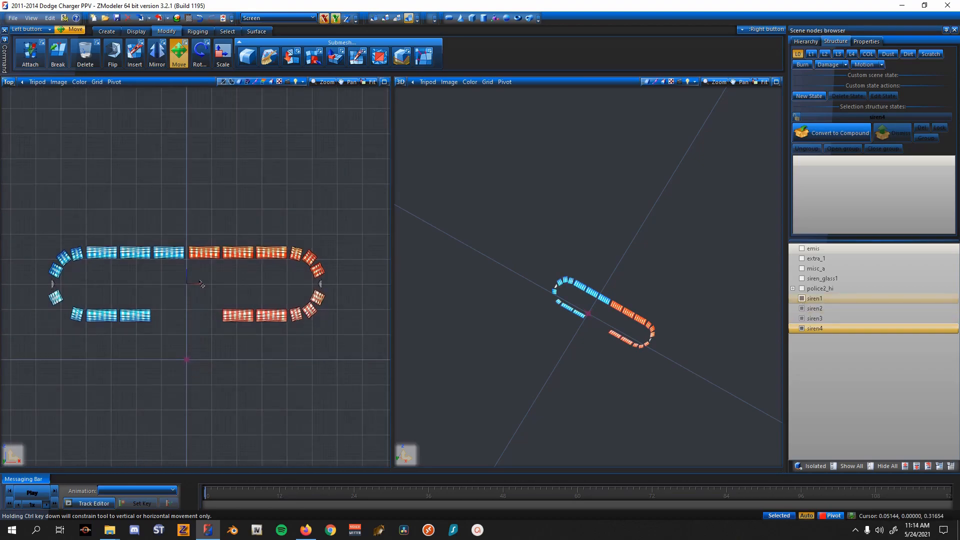
- Examine how the modules of the complete lightbar are divided among the four siren objects in the Top view
middle_click_drag(141, 259, 161, 258)
scroll(162, 284, "up", 1)
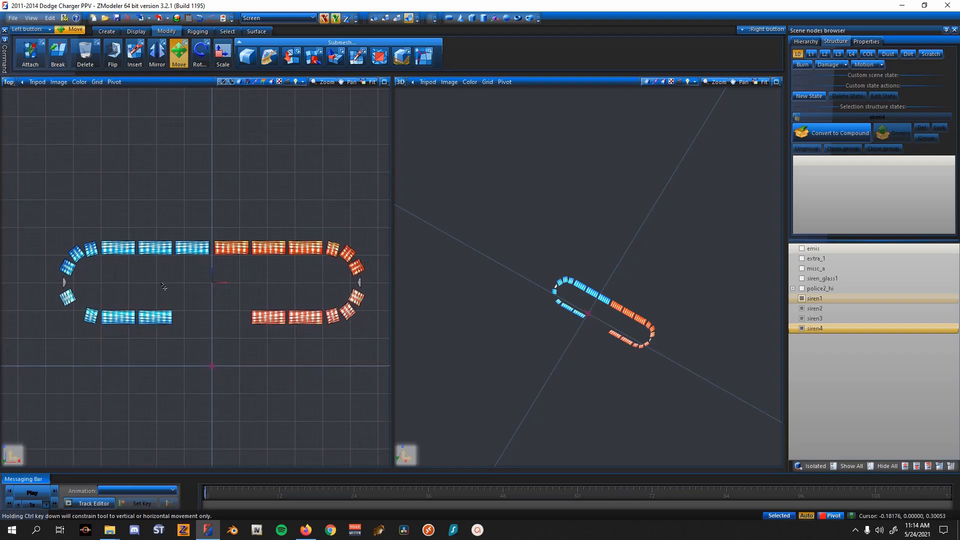
scroll(163, 287, "down", 2)
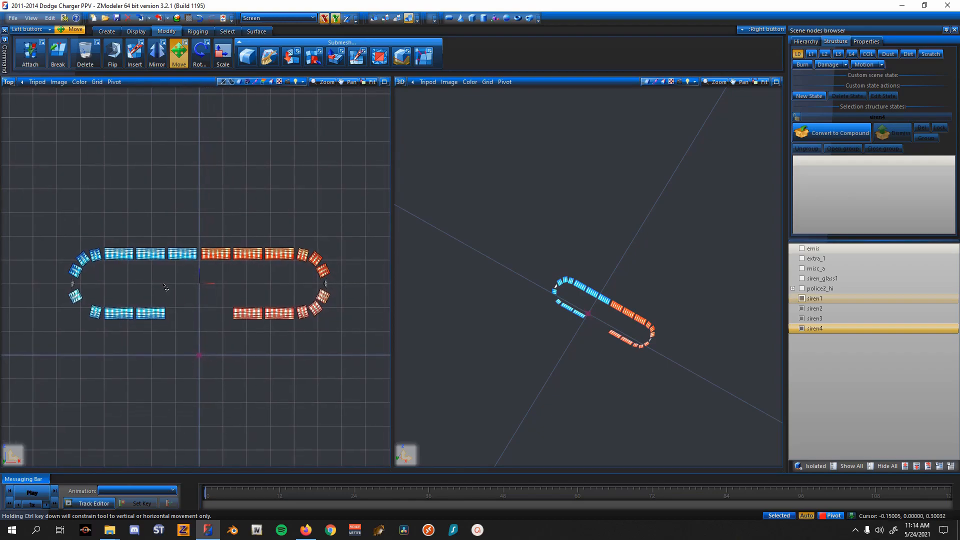
scroll(165, 287, "up", 1)
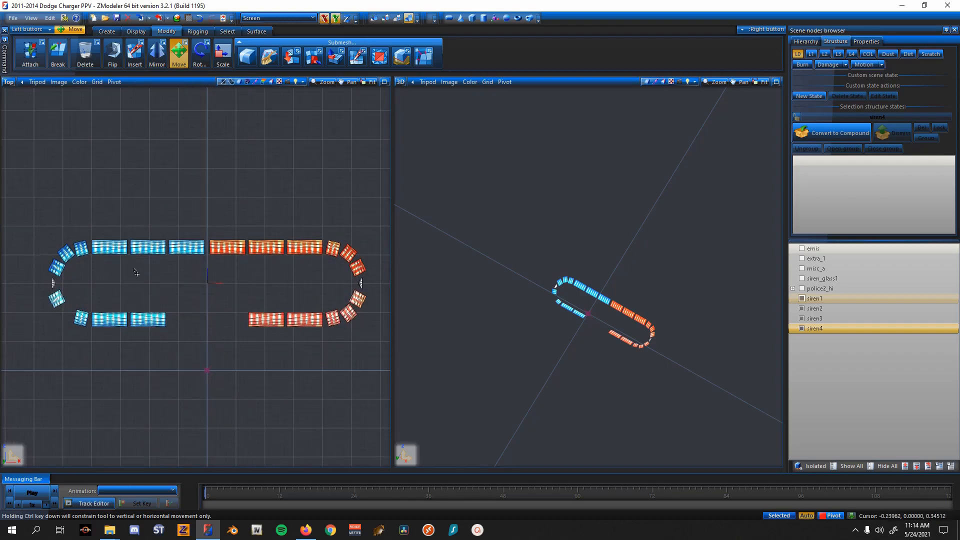
middle_click_drag(212, 278, 202, 275)
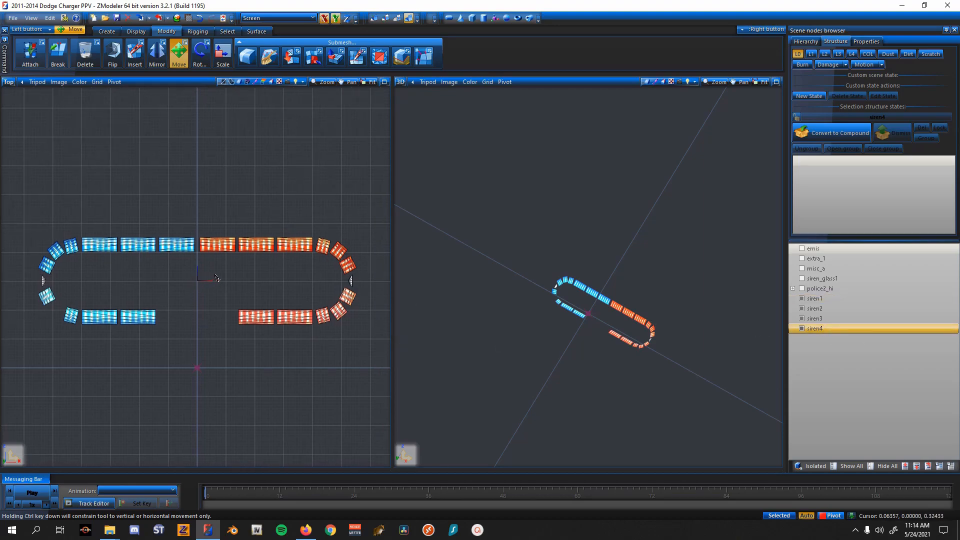
scroll(137, 255, "up", 1)
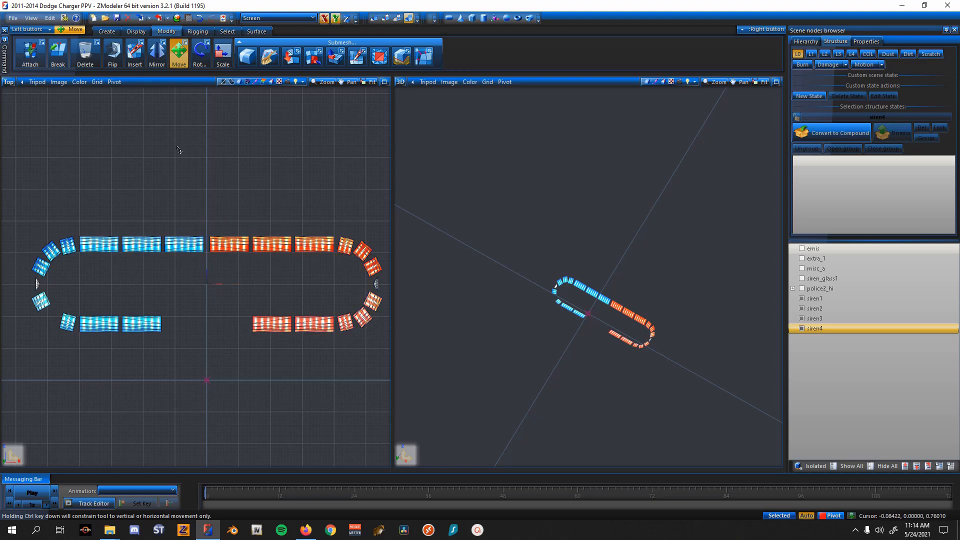
scroll(238, 173, "down", 4)
middle_click_drag(236, 174, 197, 201)
scroll(364, 242, "up", 2)
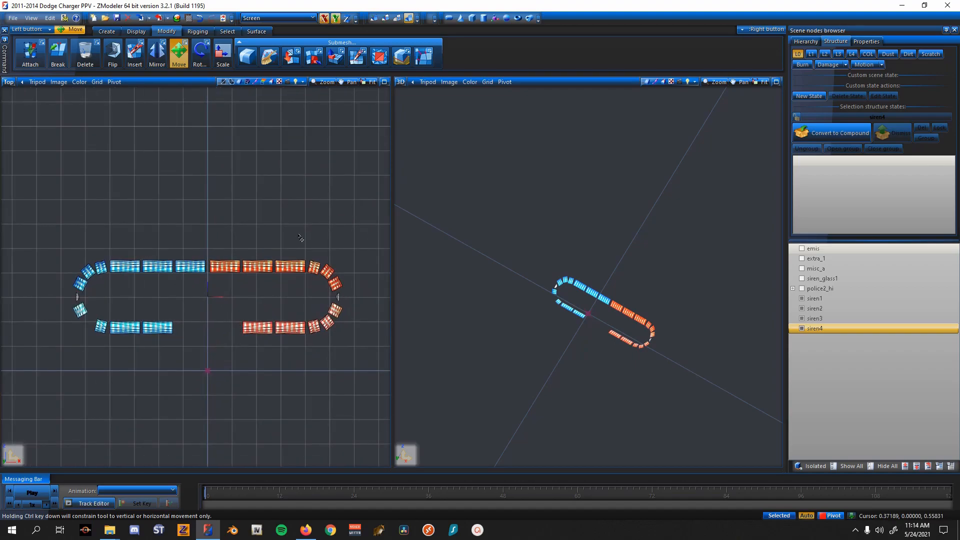
- Move police2_hi below siren4 in the node list and hide the siren light nodes
left_click_drag(817, 288, 833, 363)
left_click(801, 308)
left_click(801, 299)
left_click(801, 288)
- Show the siren_glass1 node, view its cover in 3D, and rename the node siren_glass
left_click(802, 278)
middle_click_drag(682, 279, 650, 241)
scroll(759, 269, "up", 2)
left_click(805, 277)
left_click(860, 276)
key("Return")
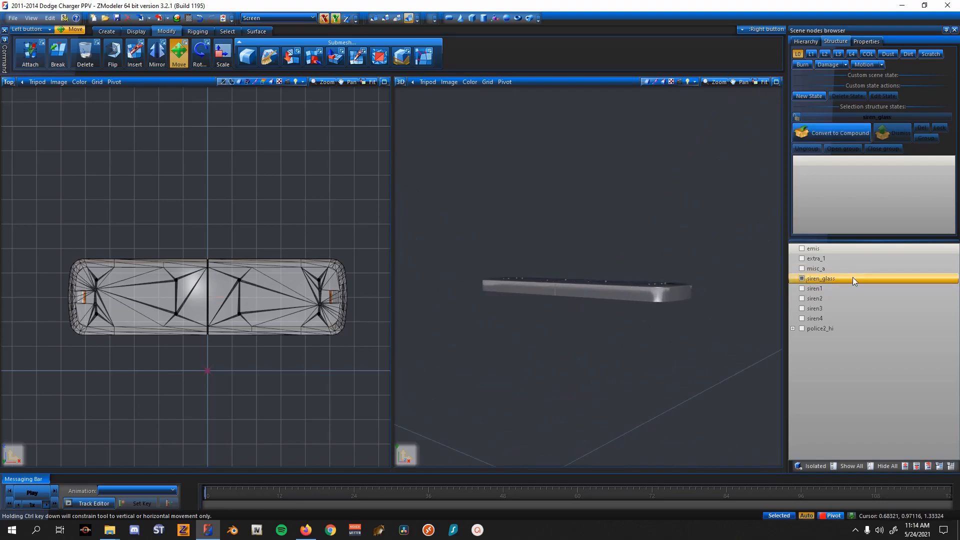
- Rename the misc_a node extra_1, move it below siren4 in the node list and hide it
left_click(801, 268)
left_click(855, 268)
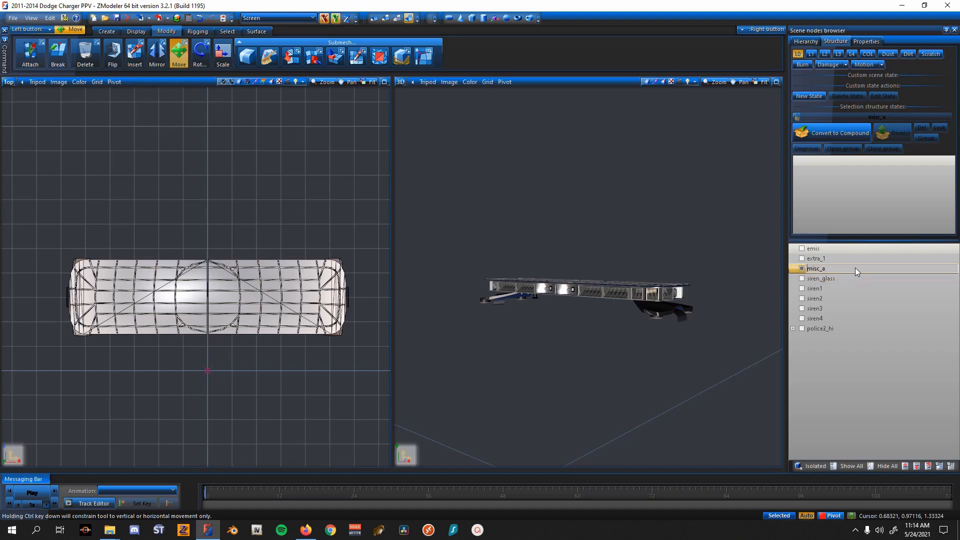
double_click(845, 266)
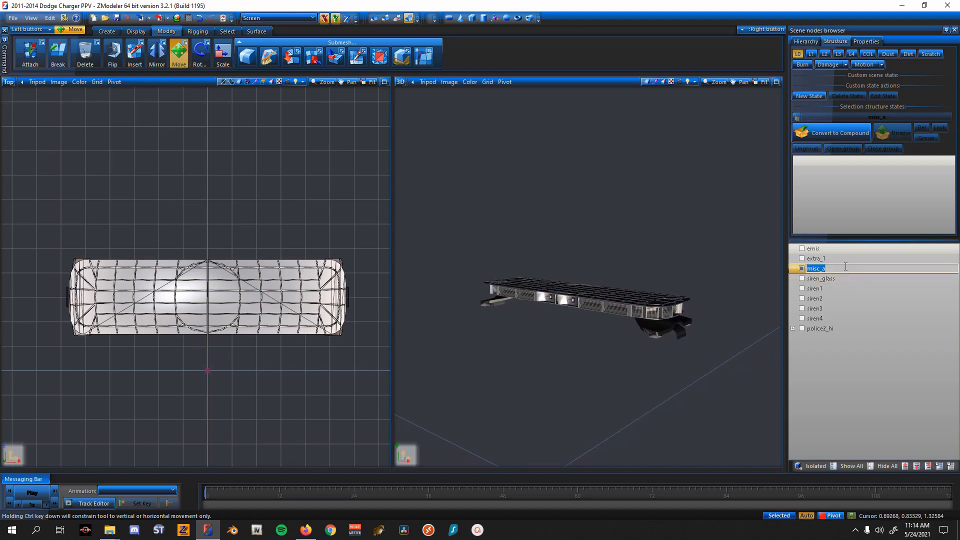
key("Return")
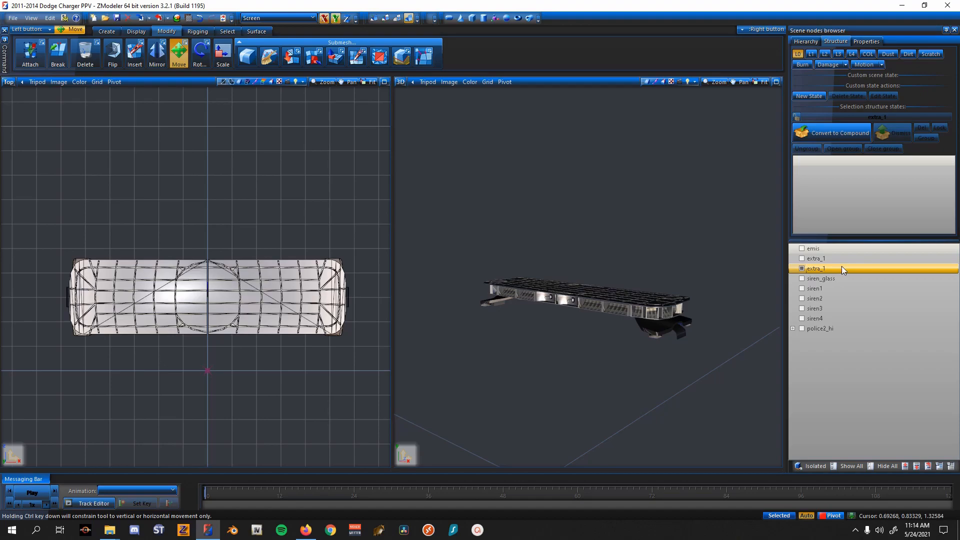
mouse_move(829, 314)
left_mouse_down()
mouse_move(825, 304)
mouse_move(829, 323)
left_mouse_up()
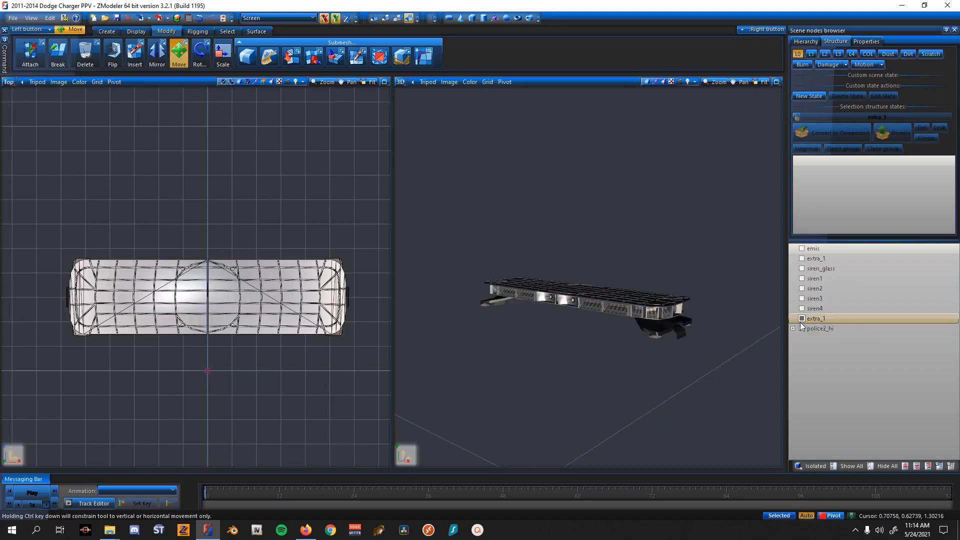
left_click(801, 319)
- Attach the leftover emis module to siren1 and hide siren1
left_click(801, 259)
middle_click_drag(642, 302, 653, 301)
left_click(801, 248)
left_click(801, 258)
left_click(30, 54)
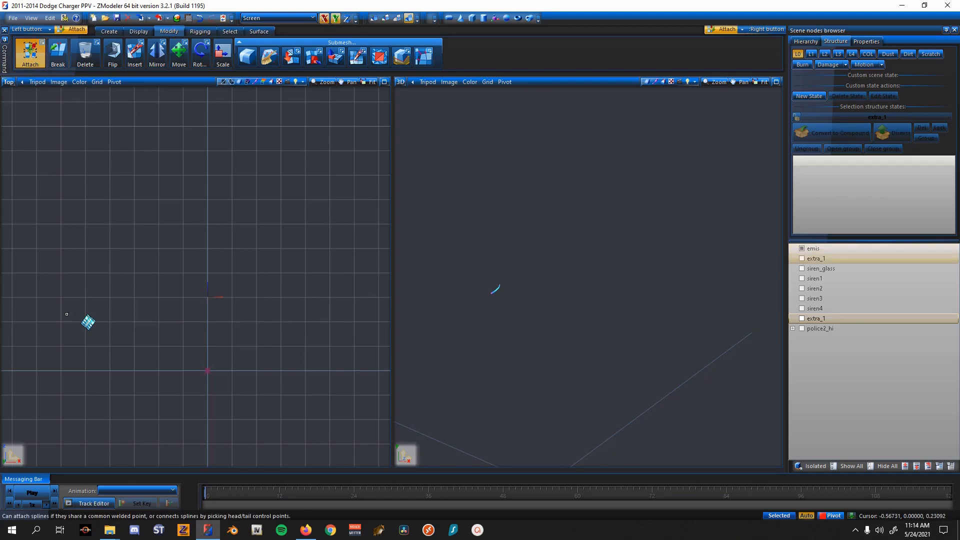
left_click(801, 278)
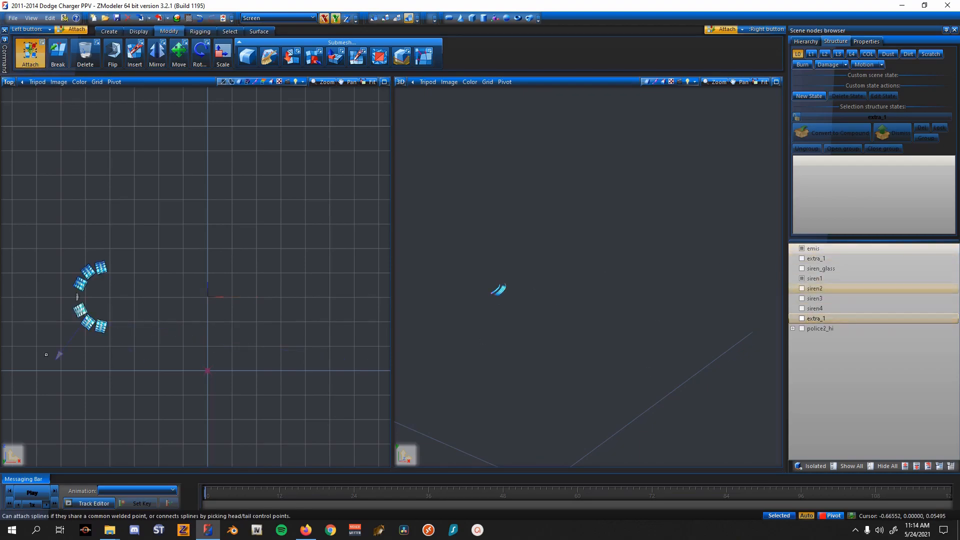
left_click(96, 326)
left_click(178, 54)
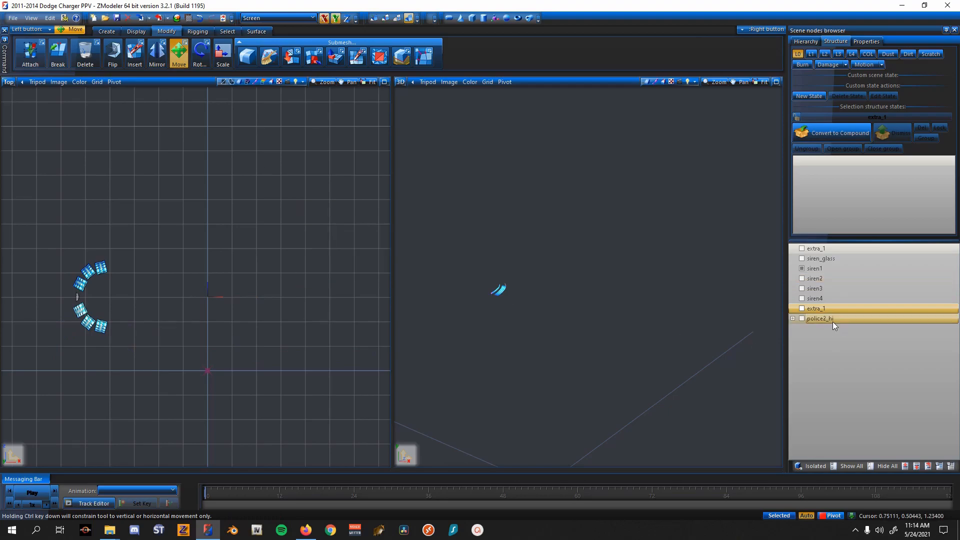
left_click(803, 269)
- Show the extra_1 node with the pair of white lights and switch the Top view to Front
left_click(801, 249)
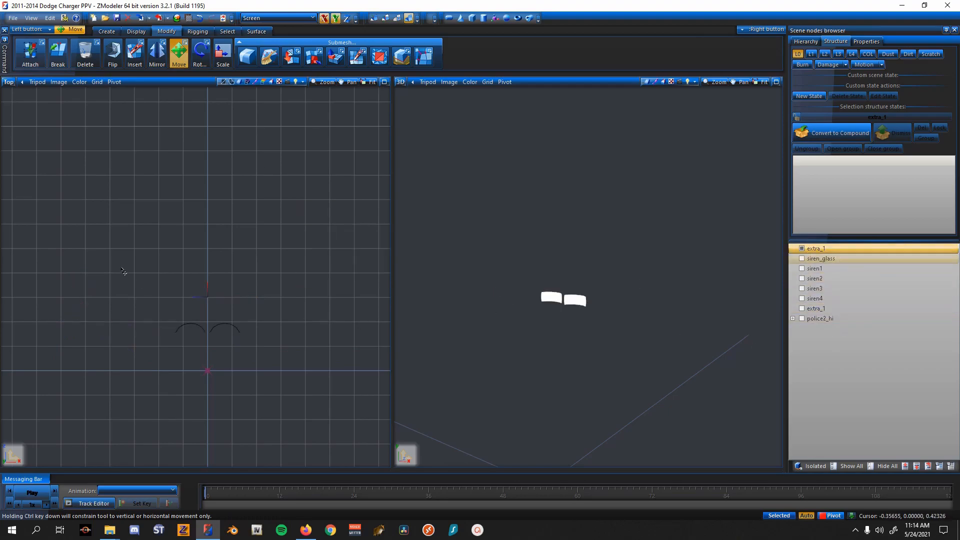
middle_click_drag(264, 353, 252, 321)
left_click(9, 82)
left_click(31, 107)
key("space")
scroll(201, 227, "up", 1)
scroll(201, 226, "up", 2)
- Examine the existing extralight_2 and extralight_1 nodes under the police2_hi chassis
left_click(793, 319)
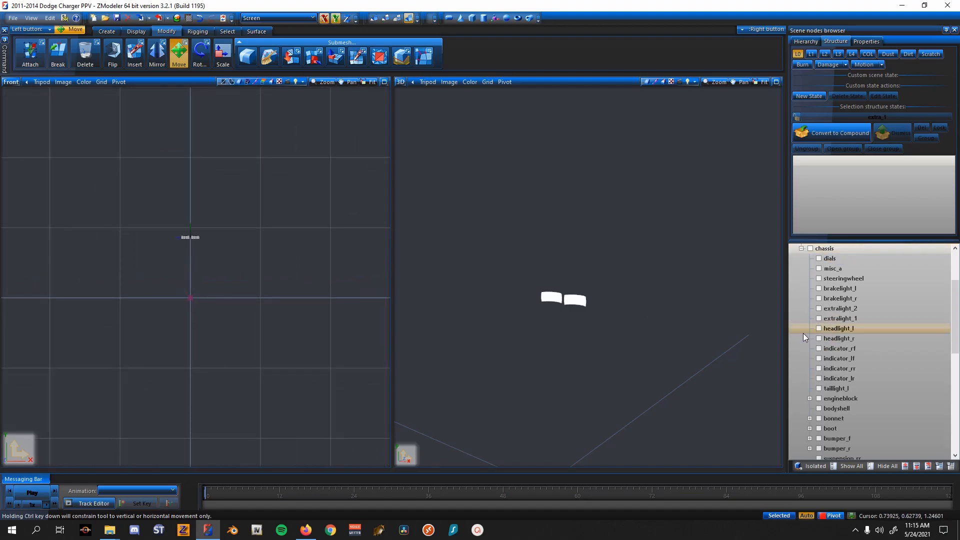
scroll(634, 325, "up", 1)
scroll(838, 338, "up", 3)
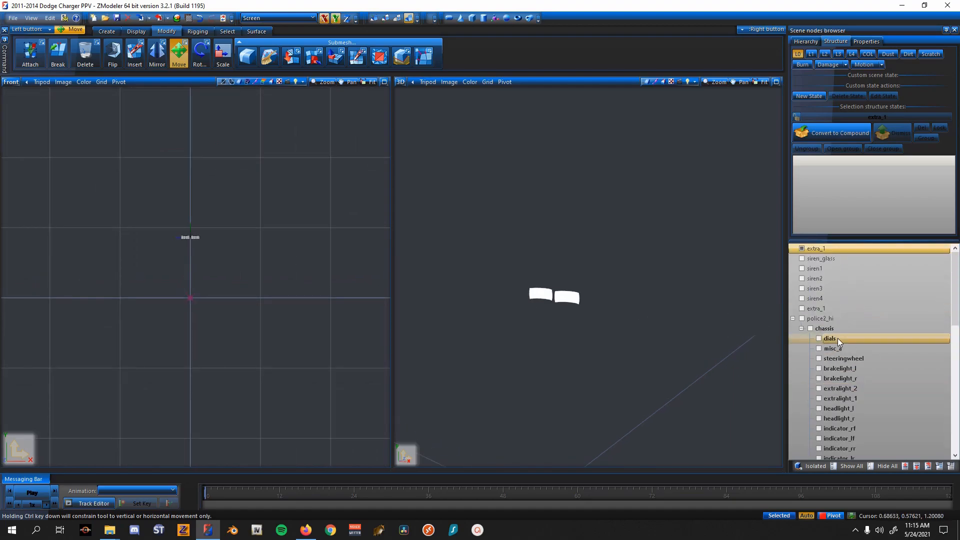
scroll(857, 358, "down", 1)
left_click(858, 359)
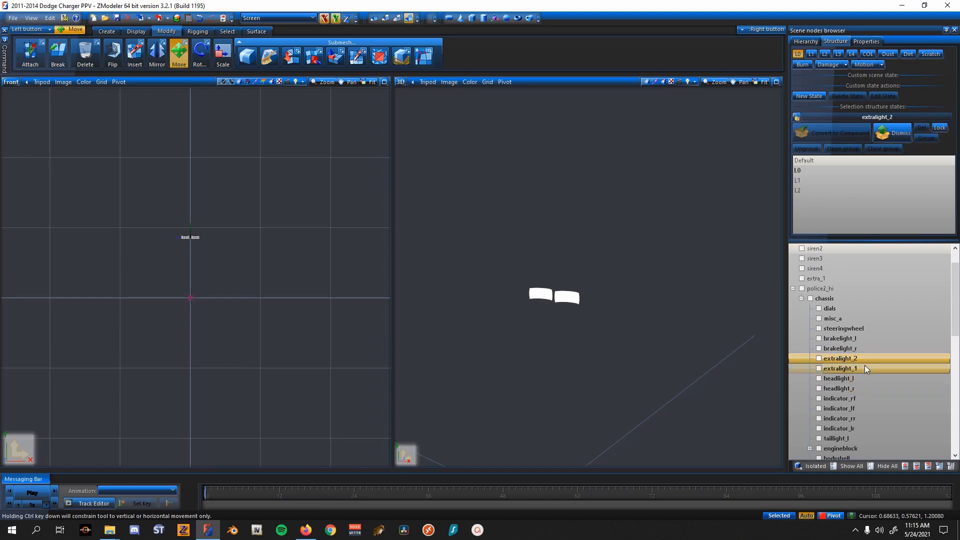
left_click(819, 358)
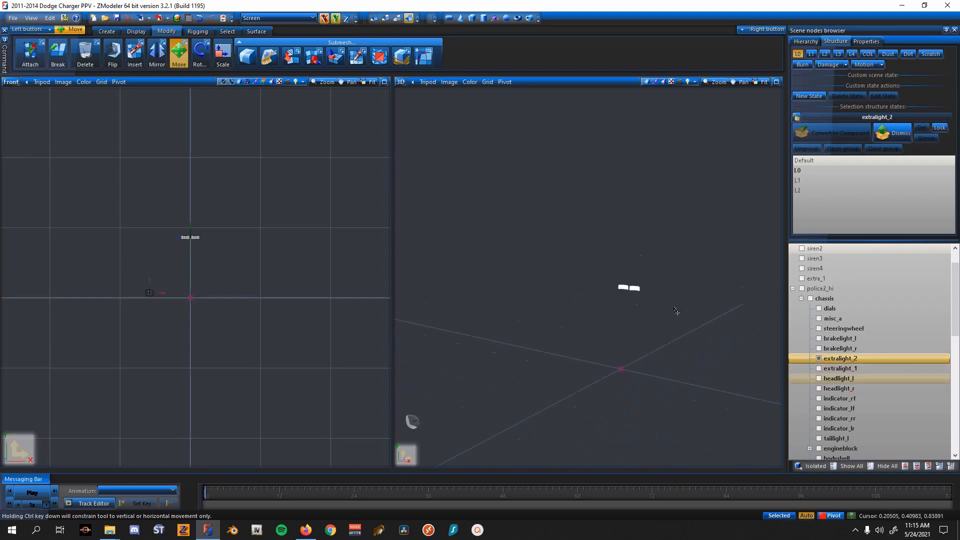
left_click(818, 368)
left_click(819, 367)
left_click(818, 358)
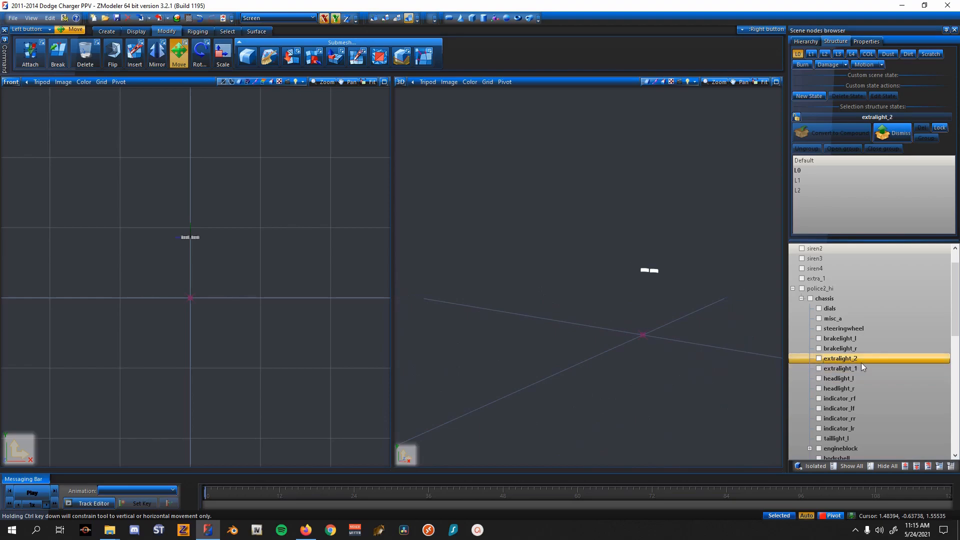
left_click(792, 288)
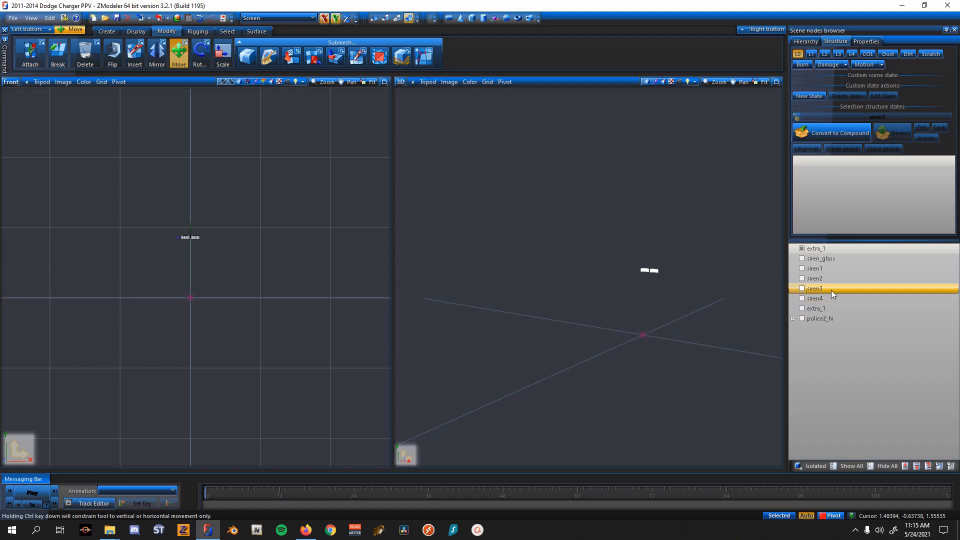
- Rename the extra_1 node holding the two white lights extralight_3
left_click(847, 250)
left_click(846, 250)
type("ext")
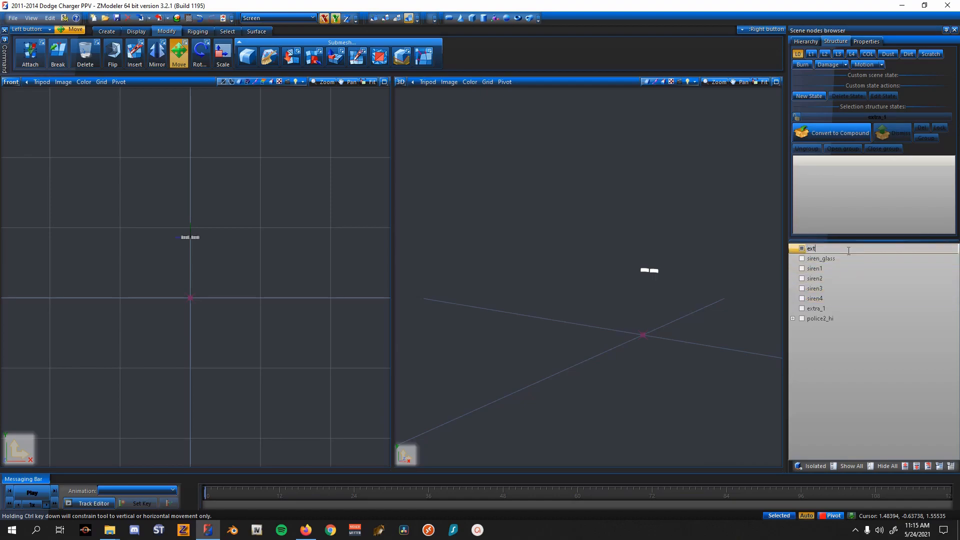
type("ralight_3")
key("Return")
middle_click_drag(658, 271, 697, 290)
left_click(793, 318)
scroll(798, 316, "up", 2)
left_click(792, 309)
- Reset the local axes of extralight_3 to world and centre them on the object
scroll(300, 255, "up", 5)
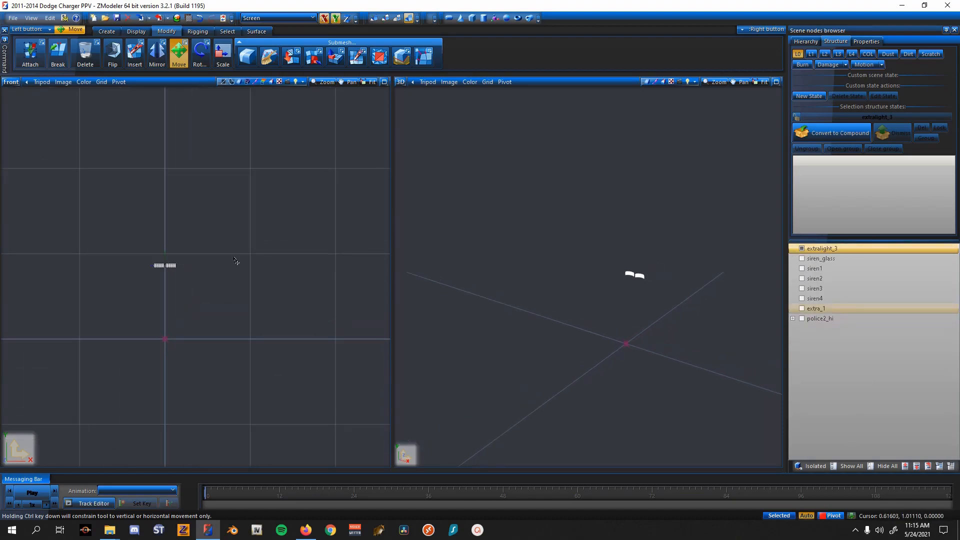
left_click_drag(285, 339, 114, 243)
scroll(162, 224, "up", 1)
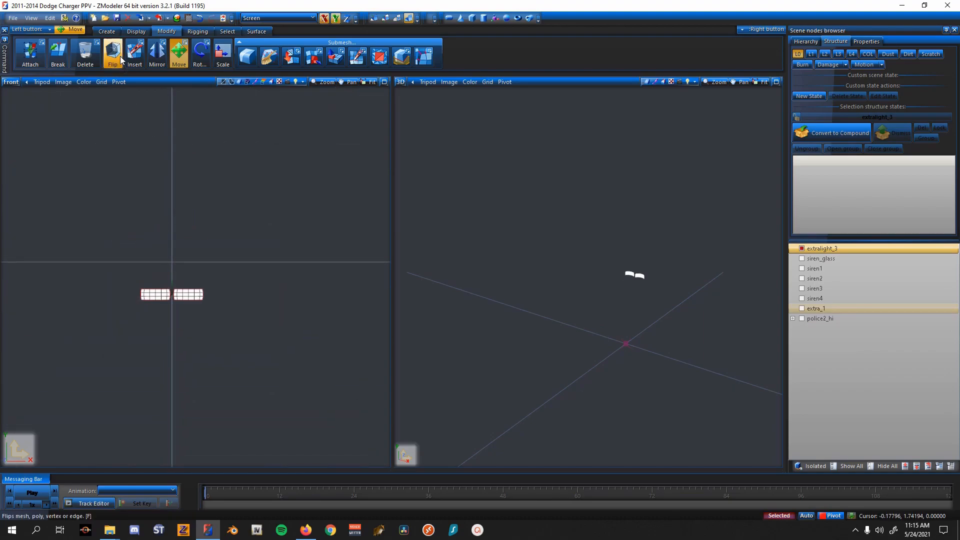
left_click(136, 31)
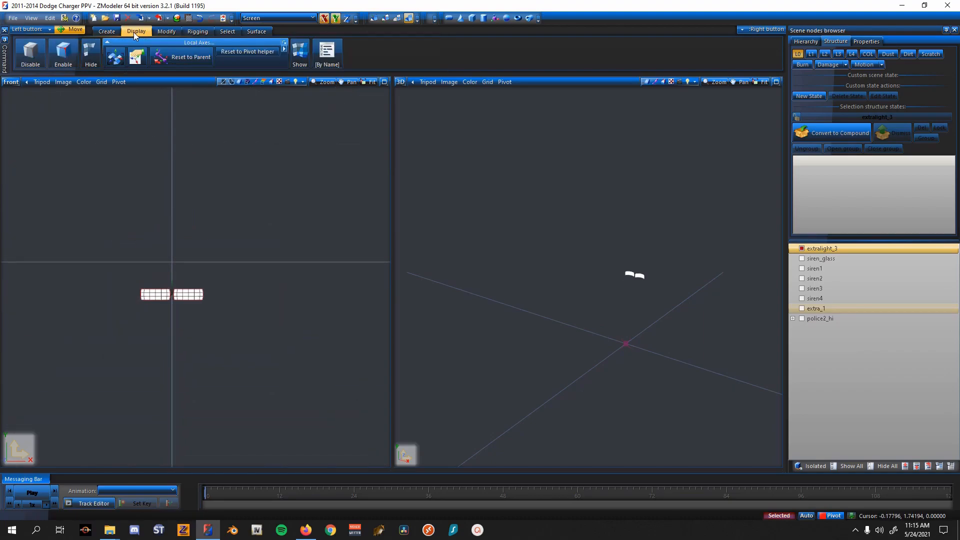
left_click(283, 52)
left_click(320, 59)
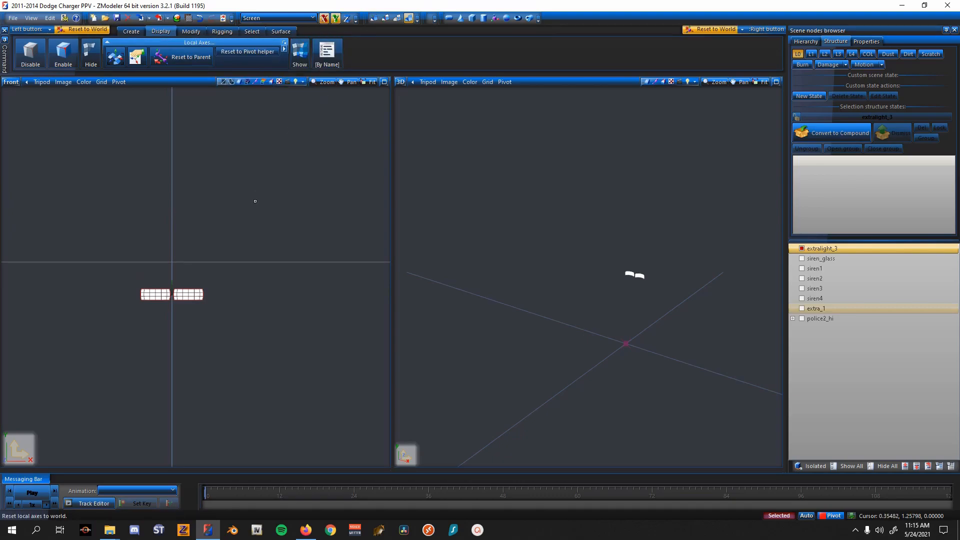
left_click(123, 60)
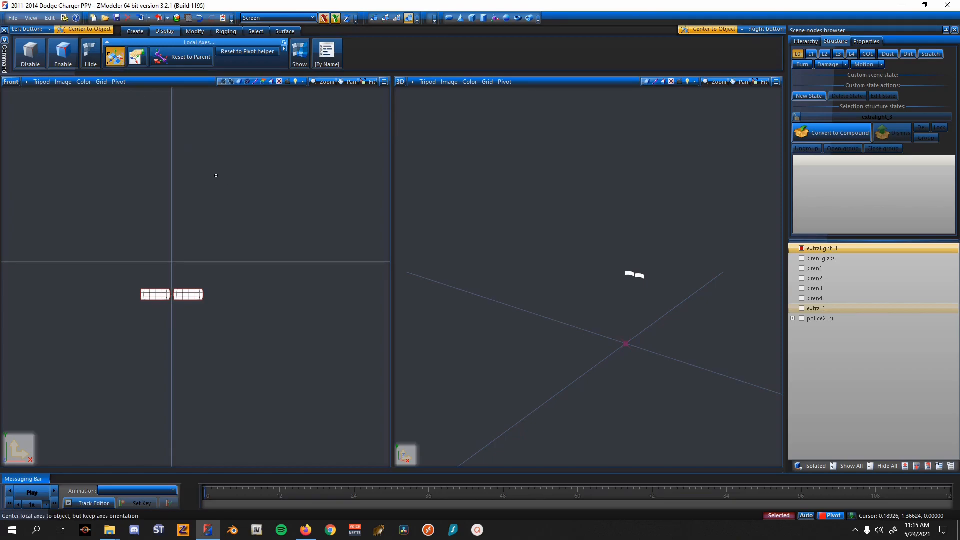
scroll(175, 295, "up", 4)
scroll(176, 296, "down", 1)
scroll(176, 295, "down", 2)
- Copy extralight_3 in the Front view and convert the copy to a dummy
left_click(135, 31)
left_click(25, 54)
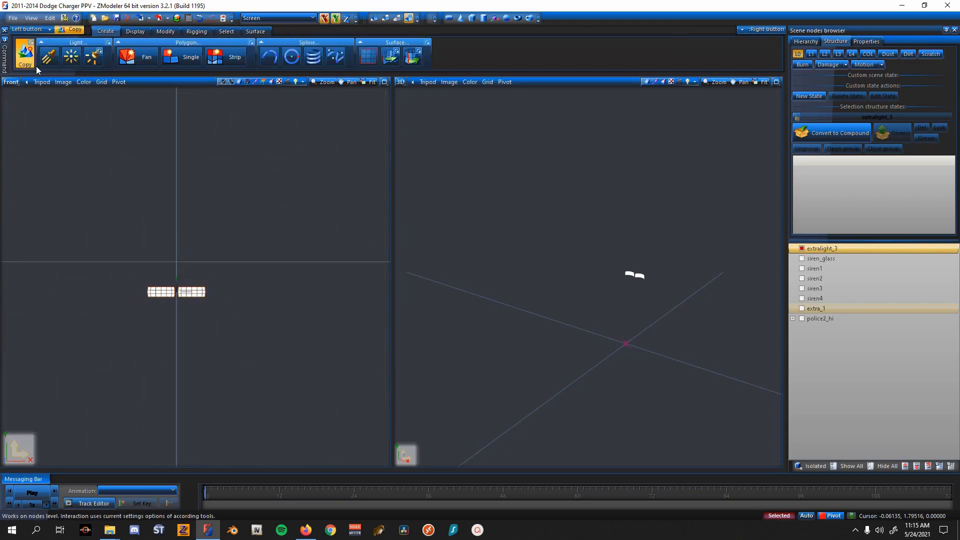
left_click(171, 122)
left_click(166, 31)
left_click(178, 54)
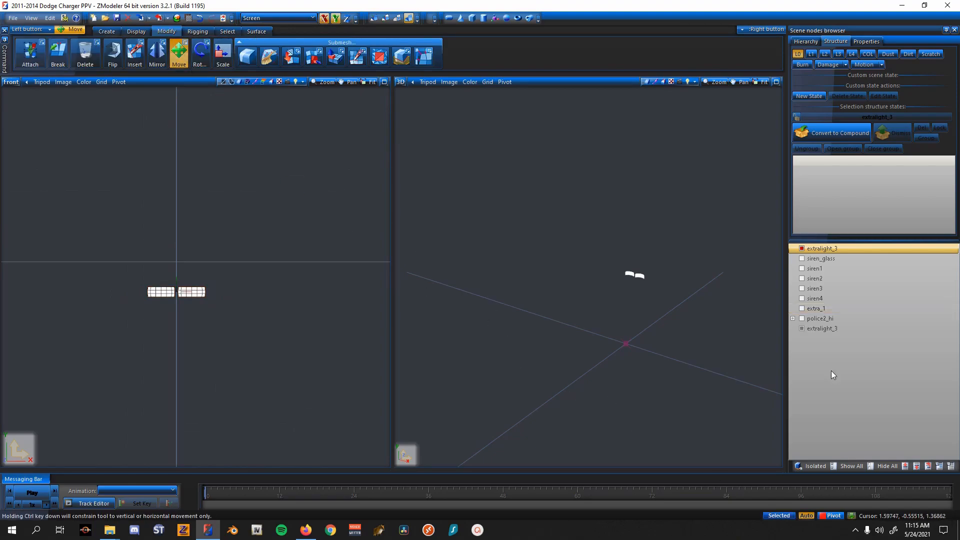
left_click(841, 330)
right_click(841, 331)
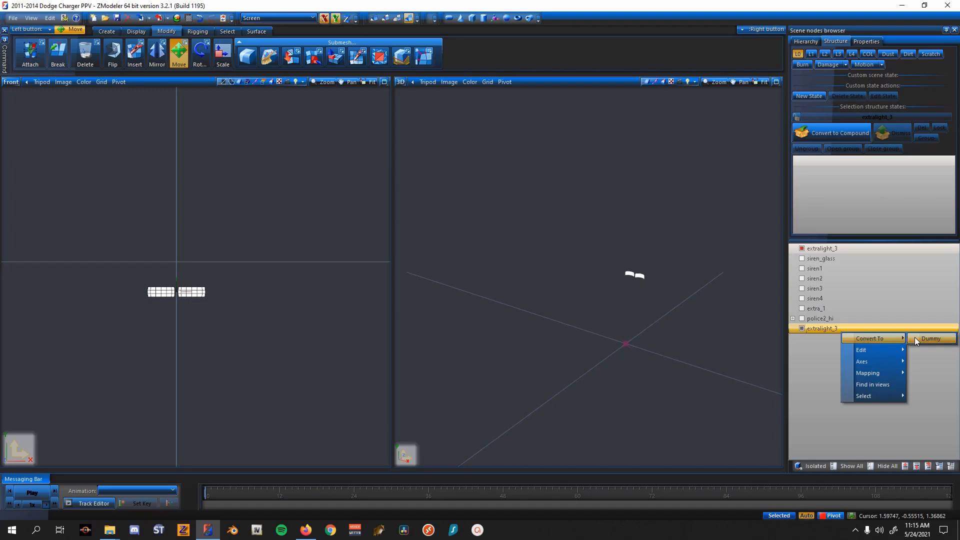
left_click(916, 338)
- Place the extralight_3 mesh beneath the extralight_3 dummy and show both nodes
left_click_drag(843, 248, 844, 327)
left_click(793, 318)
middle_click_drag(685, 340, 619, 282)
left_click(812, 330)
left_click(810, 328)
left_click(801, 319)
left_click(812, 332)
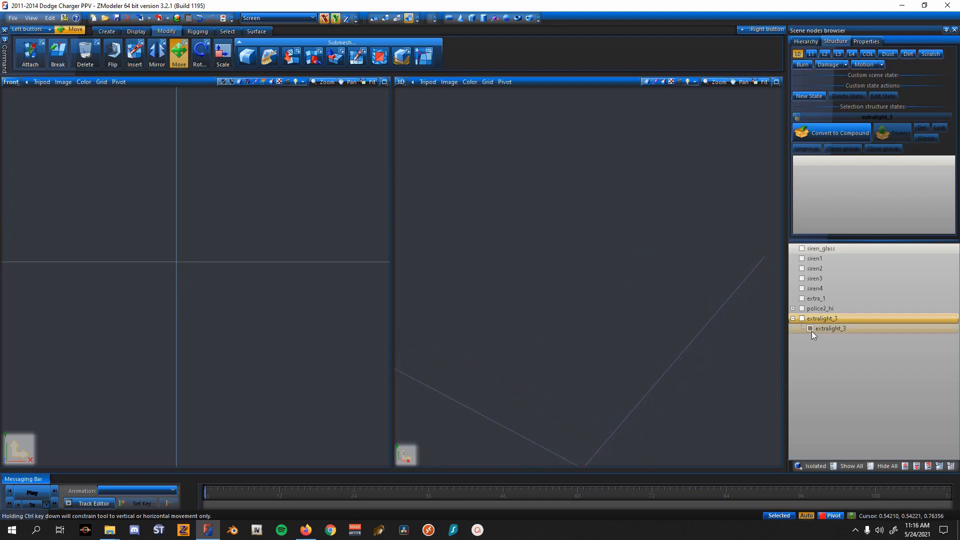
left_click(811, 329)
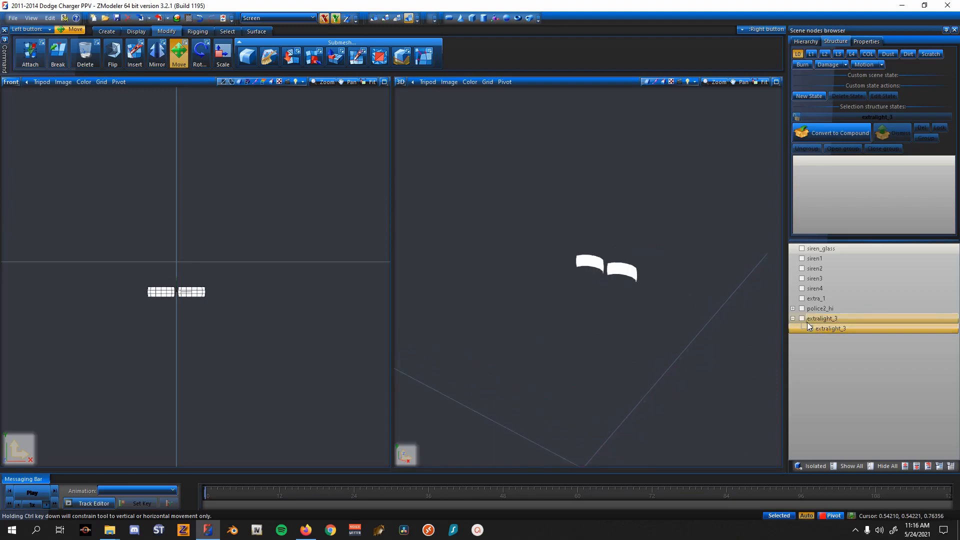
left_click(802, 319)
middle_click_drag(662, 295, 606, 295)
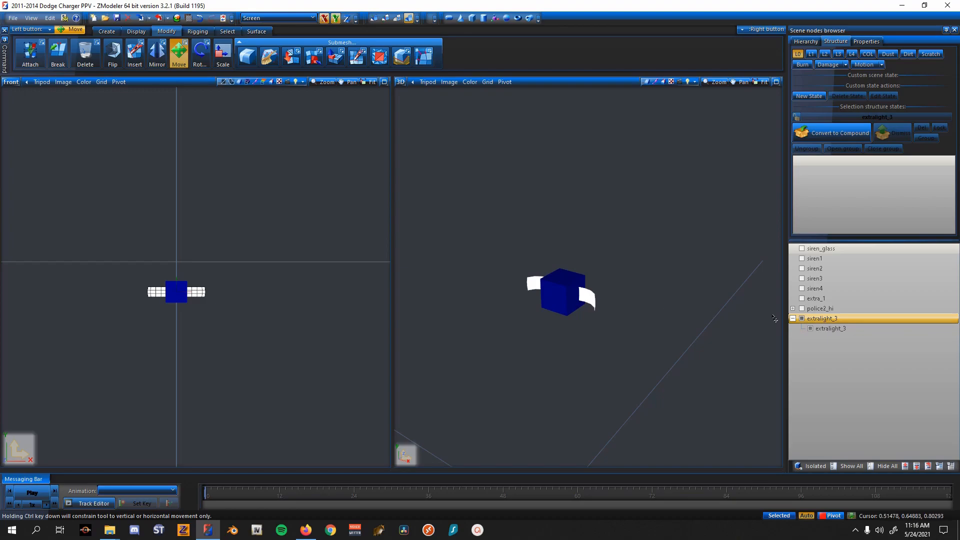
left_click(801, 319)
left_click(801, 318)
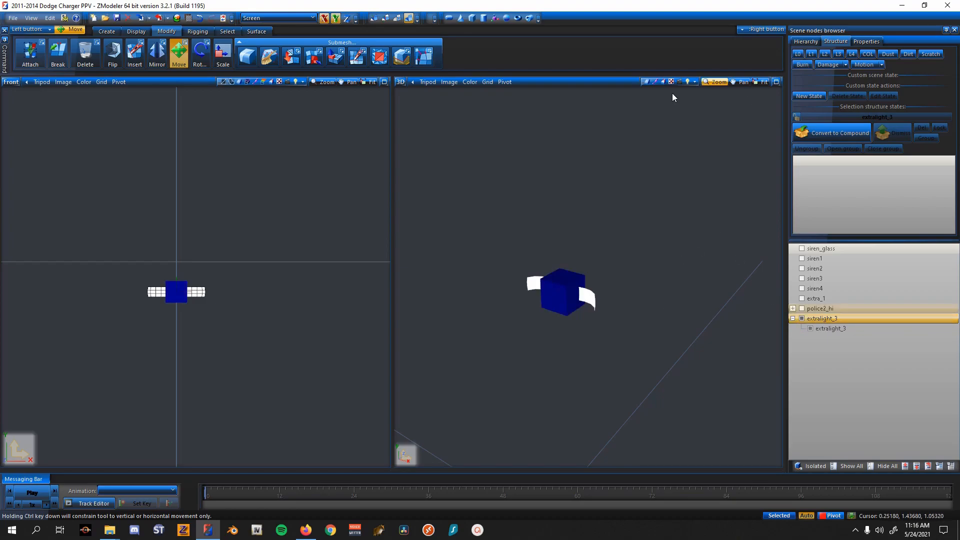
- Try converting the extralight_3 dummy to a compound with its mesh as L0, and dismiss the compound
left_click(834, 132)
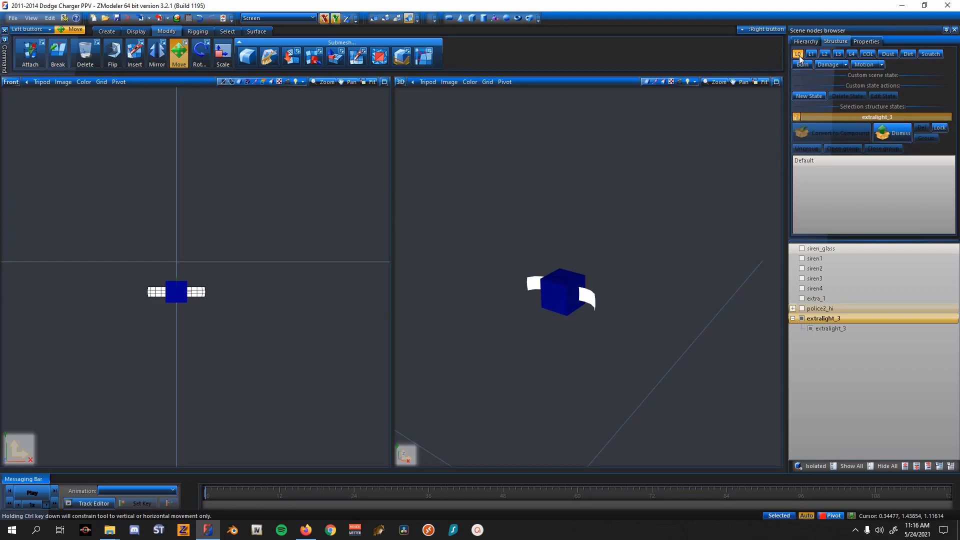
left_click_drag(843, 328, 829, 198)
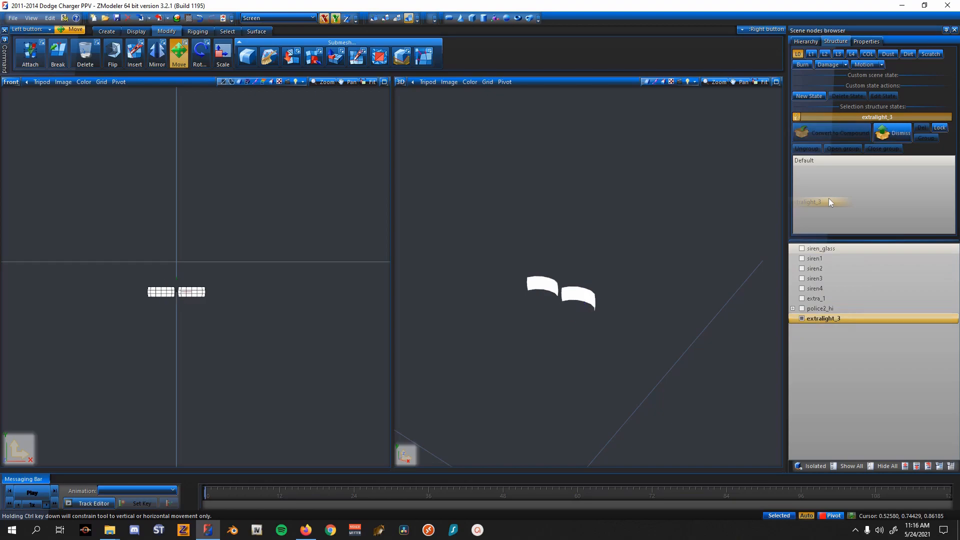
key("space")
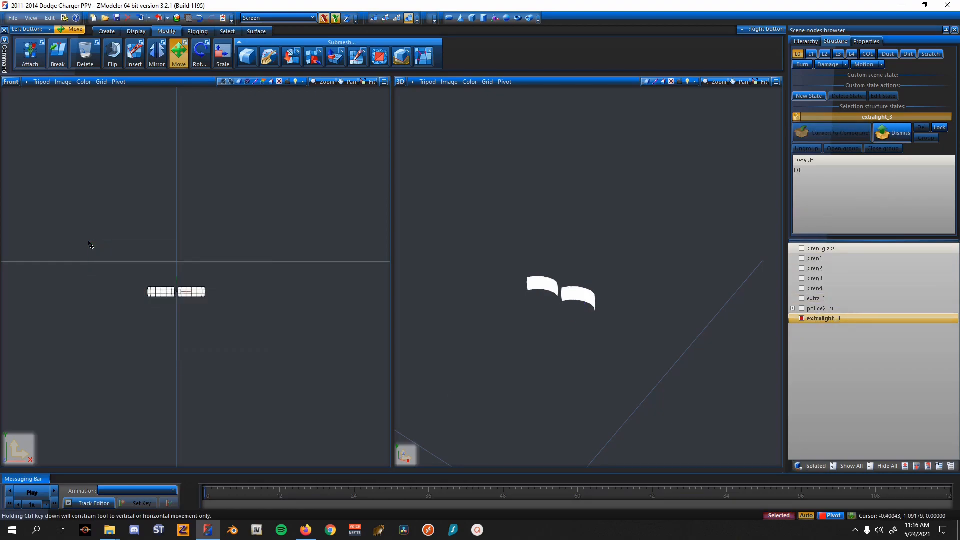
left_click(379, 20)
left_click(408, 21)
key("space")
left_click(891, 134)
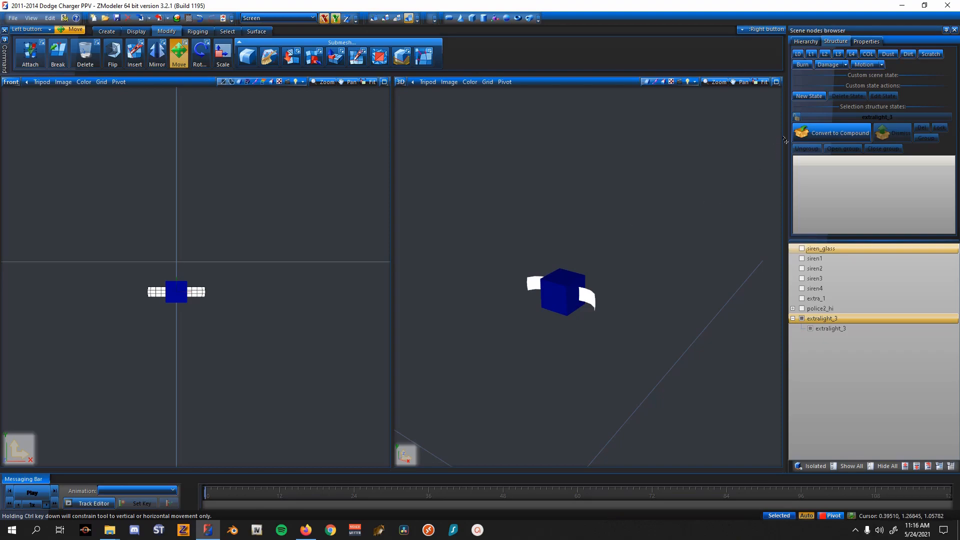
- Convert the extralight_3 dummy to a compound and assign its child mesh as the L0 state
left_click(825, 132)
left_click_drag(845, 329, 840, 200)
middle_click_drag(309, 304, 308, 300)
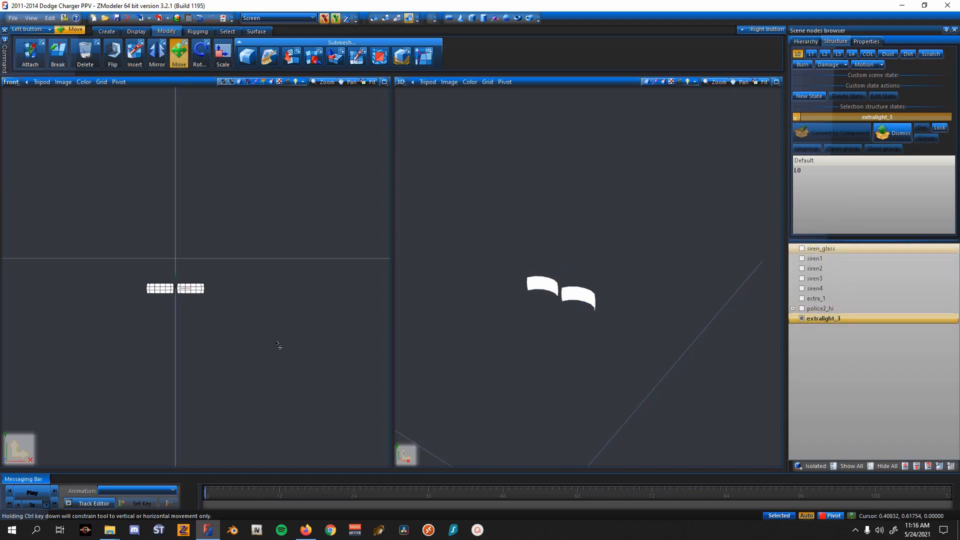
- Select all vertices of the extralight_3 mesh and set its external state ID to 14
left_click_drag(304, 384, 100, 243)
left_click(375, 20)
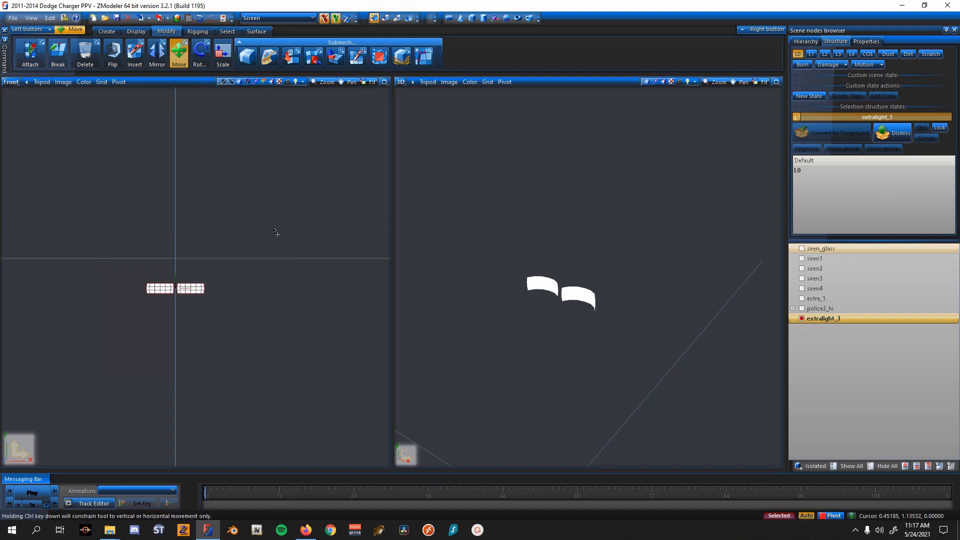
scroll(169, 288, "up", 3)
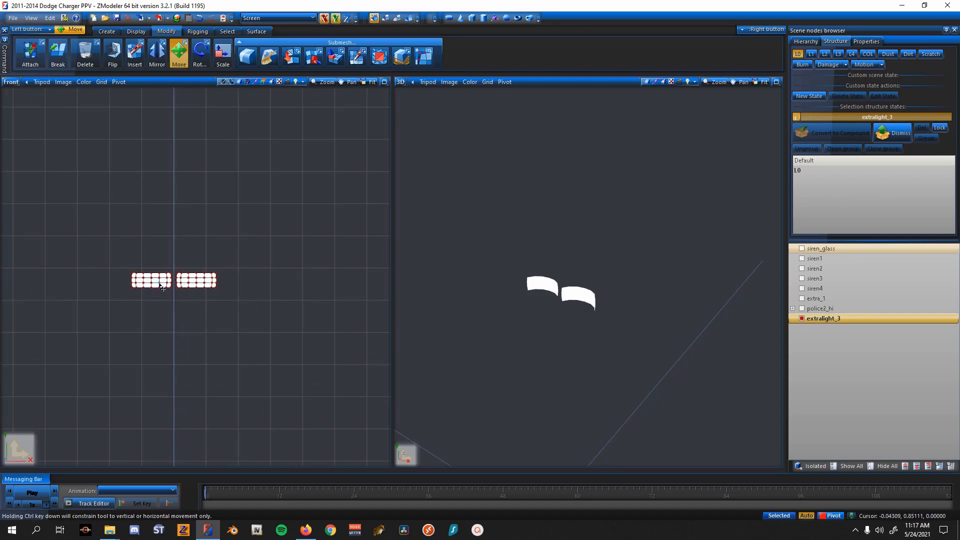
left_click_drag(282, 329, 109, 236)
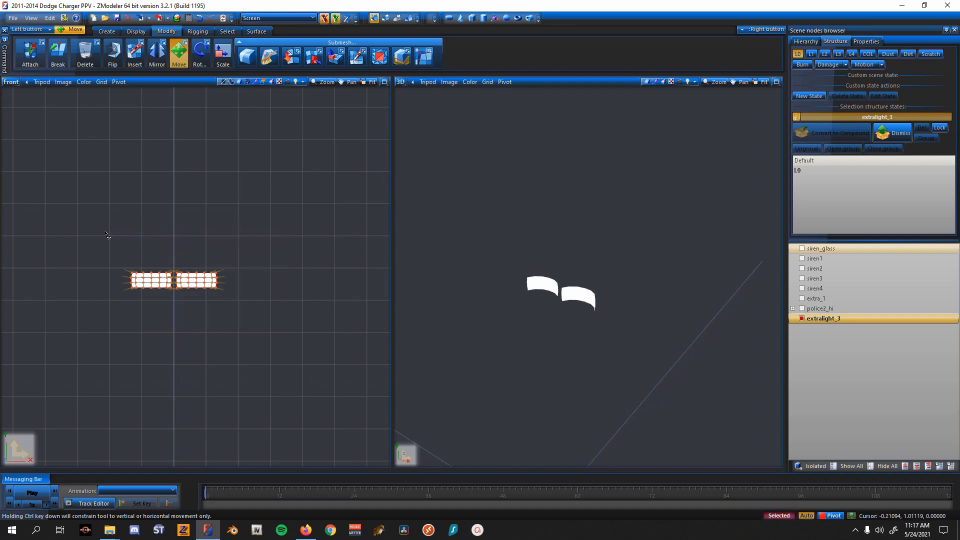
left_click(880, 45)
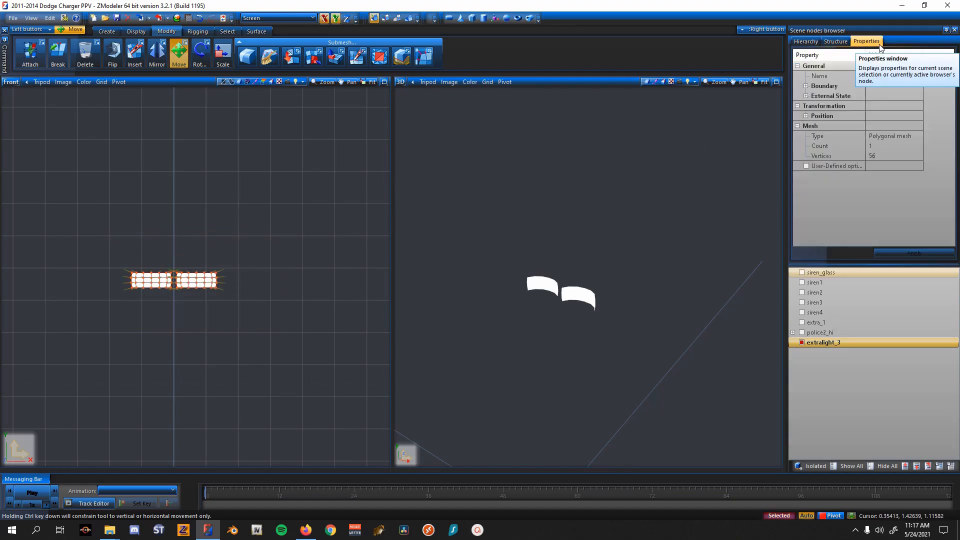
left_click(805, 96)
left_click(891, 106)
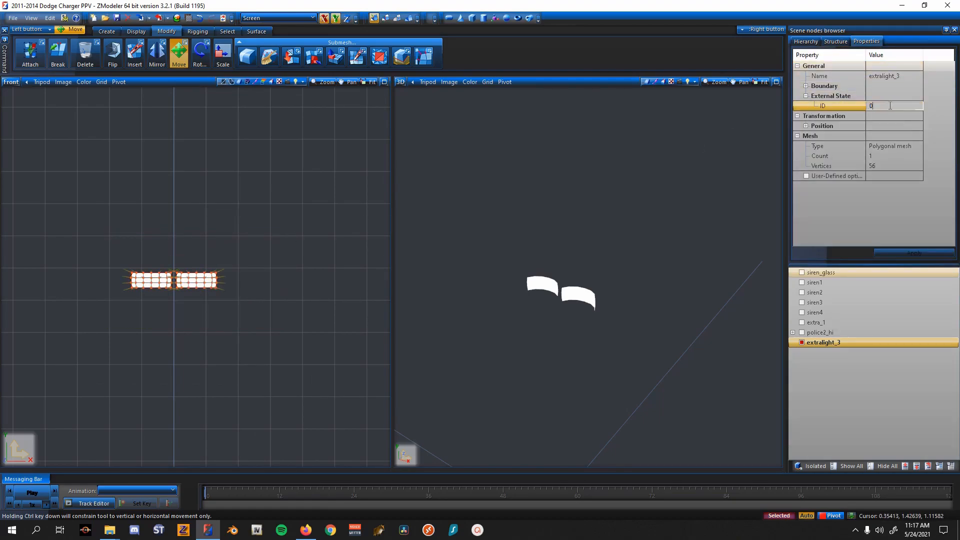
type("14")
key("Return")
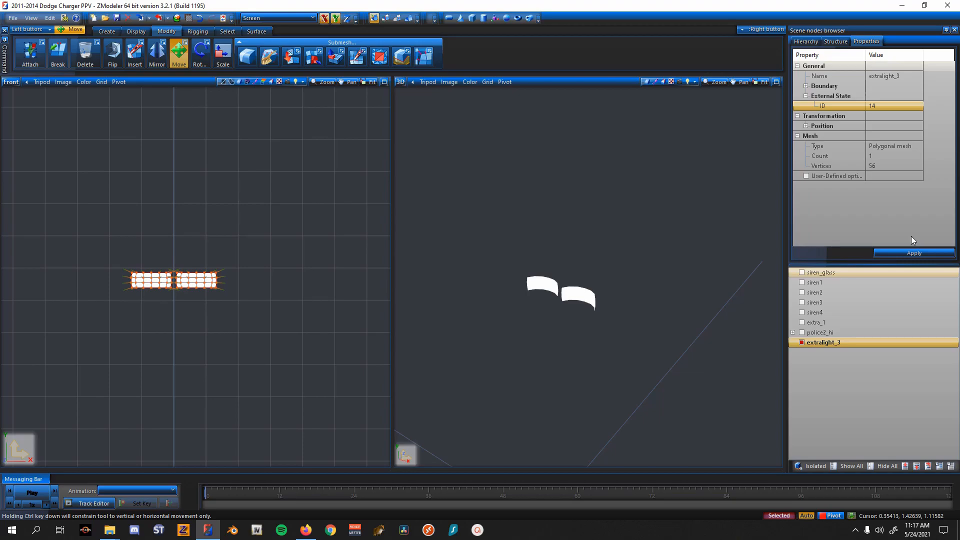
left_click(914, 253)
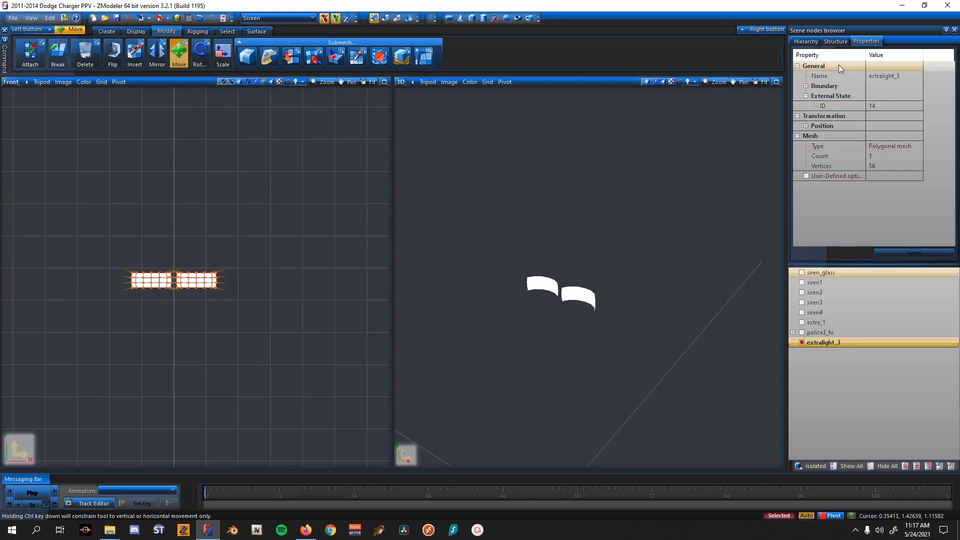
left_click(835, 41)
left_click(408, 19)
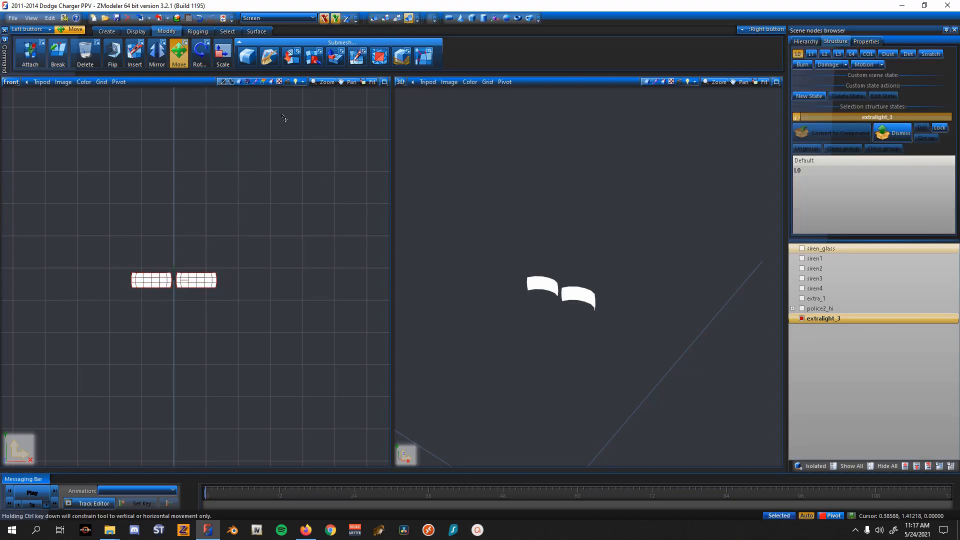
- Move extralight_3 to the start of the node list, hide it and show extra_1
left_click_drag(825, 318, 798, 247)
left_click(800, 248)
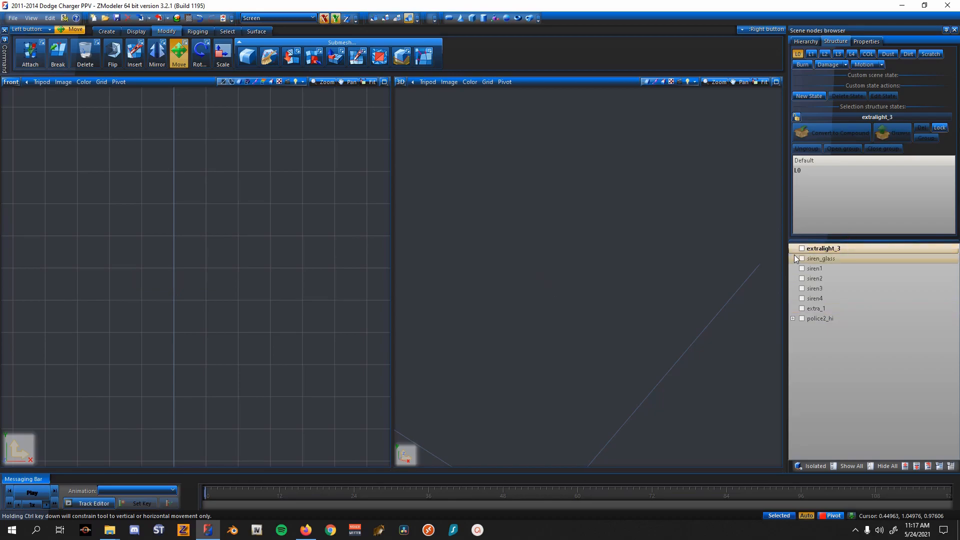
left_click(802, 309)
scroll(773, 319, "down", 3)
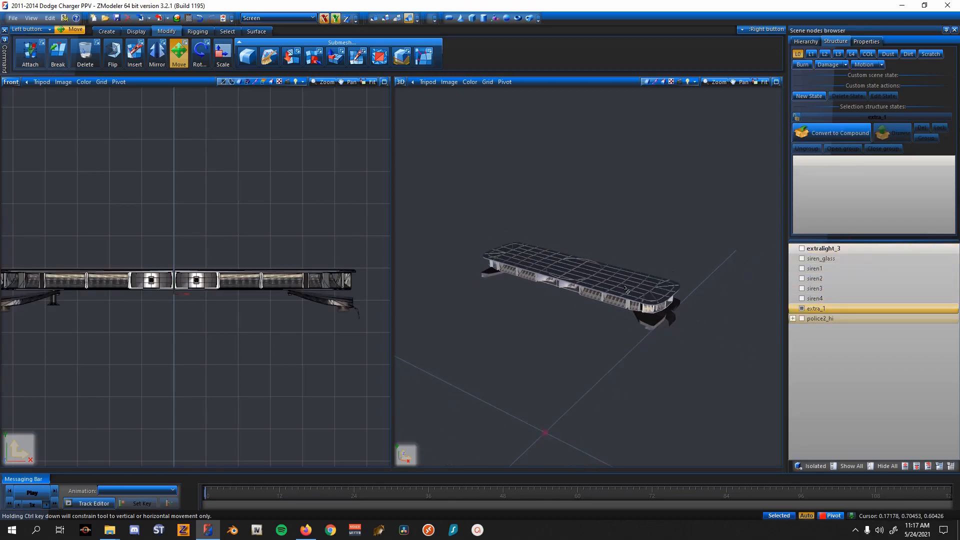
scroll(197, 257, "down", 3)
scroll(197, 257, "down", 3)
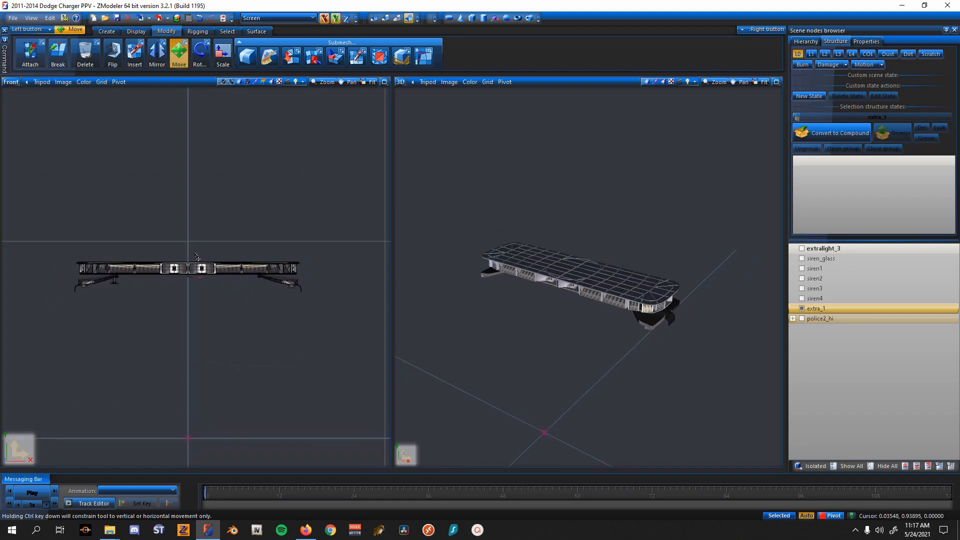
- Select the bend and end vertices of extra_1's driver-side mounting strap in the Front view
left_click_drag(45, 211, 381, 362)
key("space")
scroll(321, 180, "up", 4)
scroll(335, 219, "down", 4)
left_click_drag(302, 171, 370, 196)
scroll(291, 268, "up", 8)
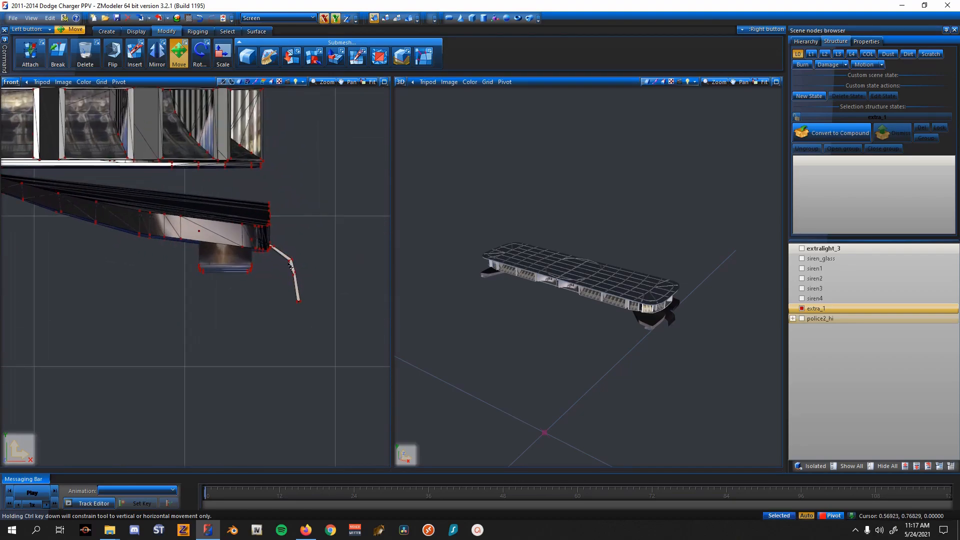
scroll(291, 268, "up", 5)
key("space")
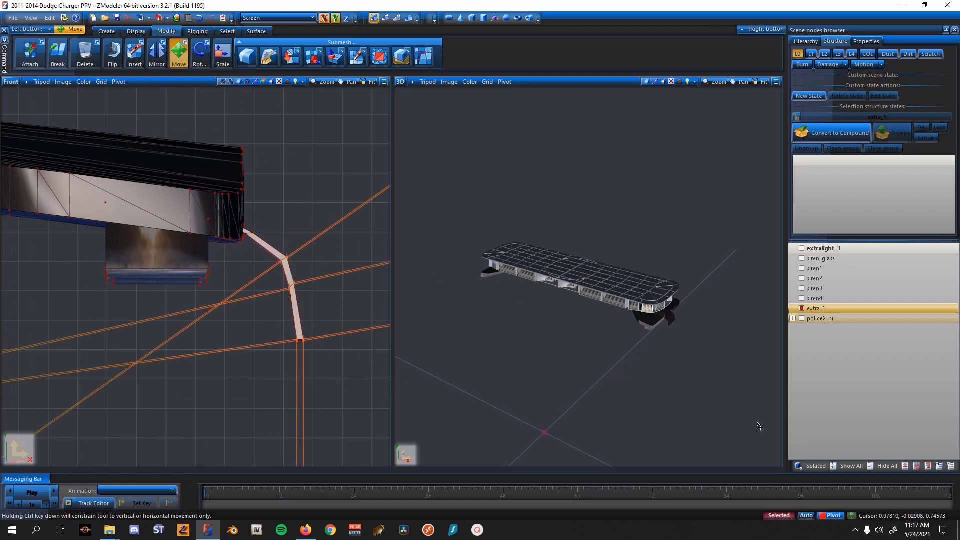
- Show all nodes, move extra_1 directly beneath extralight_3 and hide the four door nodes of police2_hi
left_click(847, 466)
left_click_drag(820, 308, 833, 254)
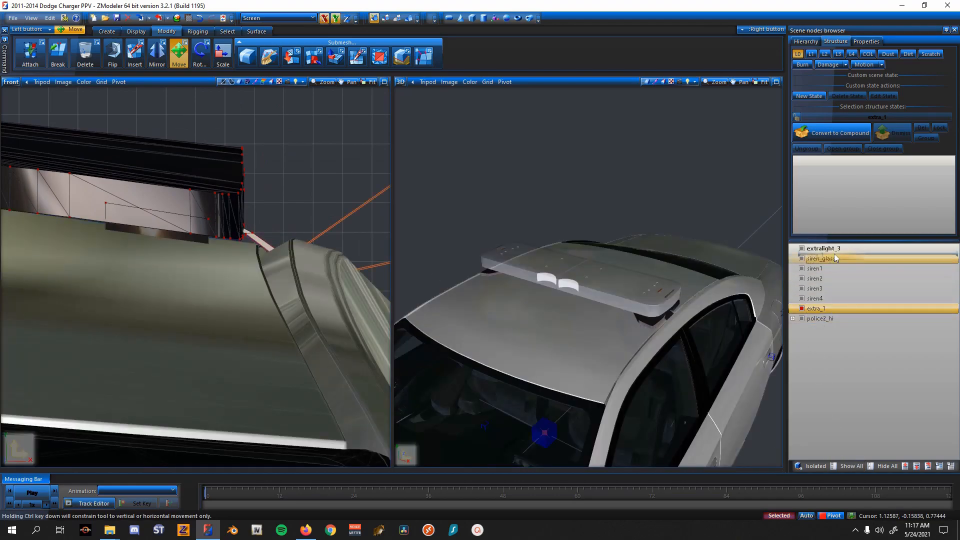
left_click(792, 318)
scroll(807, 360, "down", 5)
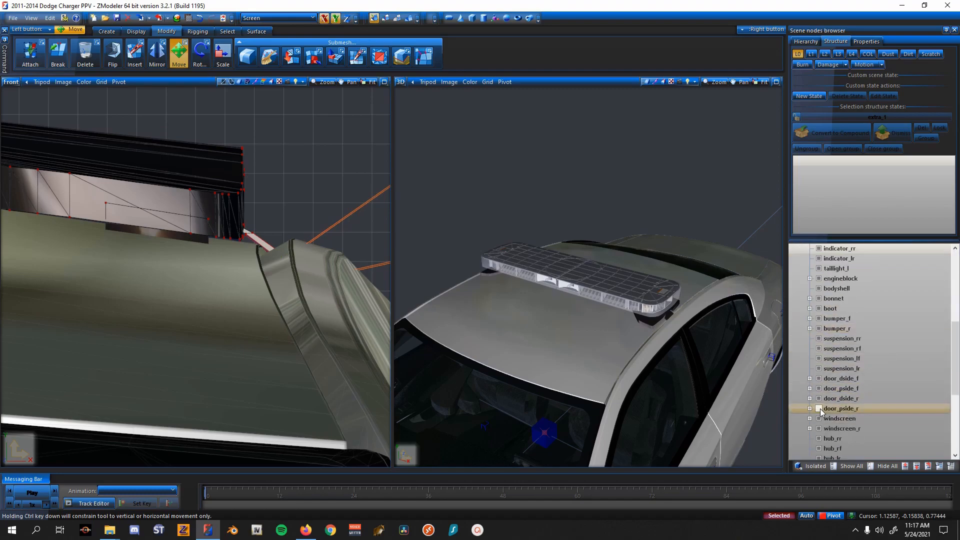
scroll(612, 295, "up", 4)
- Move the driver-side strap's bend and end points outward so its upper bend sits on the roof edge
middle_click_drag(612, 295, 543, 288)
scroll(504, 265, "up", 2)
middle_click_drag(349, 189, 247, 138)
scroll(247, 139, "up", 1)
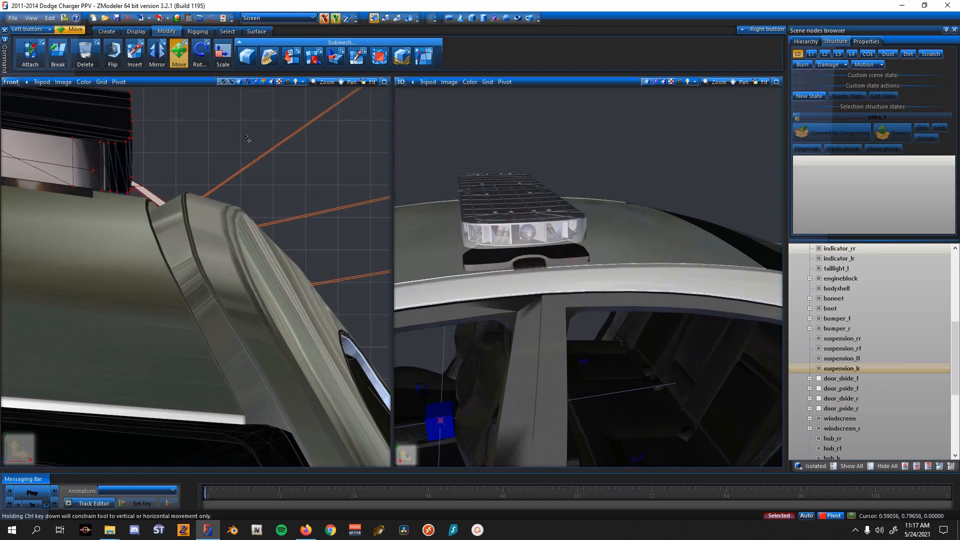
scroll(247, 138, "up", 1)
scroll(808, 314, "up", 4)
scroll(808, 315, "down", 10)
left_click_drag(241, 379, 104, 200)
left_click(802, 318)
middle_click_drag(587, 316, 655, 306)
left_click_drag(272, 265, 442, 287)
middle_click_drag(441, 287, 403, 302)
scroll(403, 302, "up", 2)
key("space")
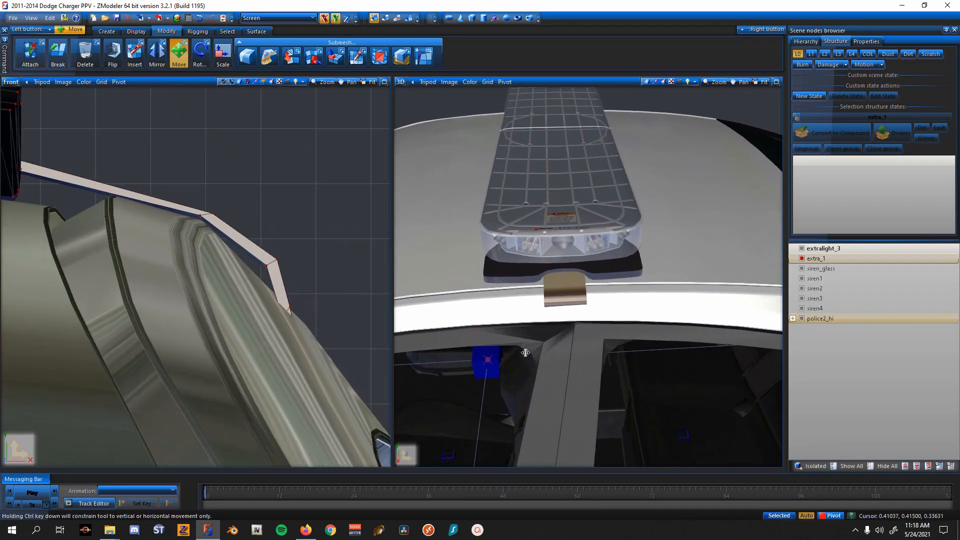
- Select the driver-side strap's points below the upper bend and move them down toward the top of the door opening
left_click(801, 319)
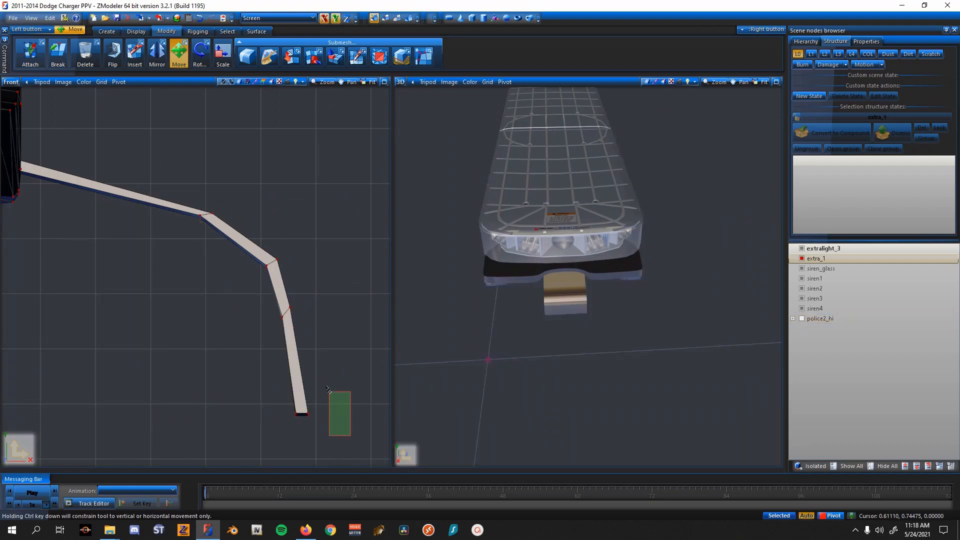
left_click(801, 318)
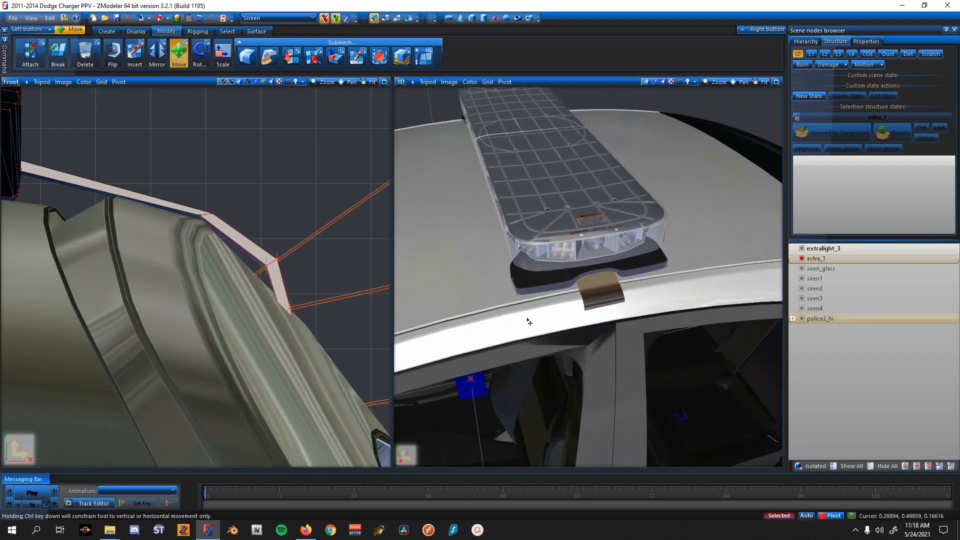
left_click_drag(529, 322, 406, 418)
middle_click_drag(387, 381, 310, 302)
left_click_drag(313, 302, 559, 331)
middle_click_drag(558, 331, 644, 301)
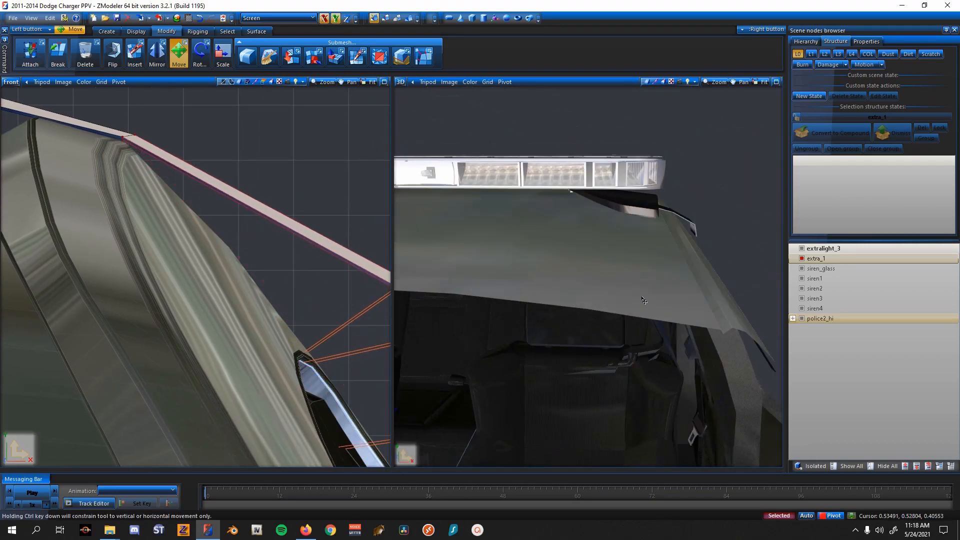
- Adjust the driver-side strap's moved points so its long segment lies closely along the outer side of the roof
scroll(277, 253, "down", 1)
middle_click_drag(277, 253, 156, 215)
left_click_drag(290, 280, 219, 307)
middle_click_drag(306, 290, 385, 295)
scroll(339, 292, "down", 1)
left_click_drag(385, 295, 387, 319)
key("space")
middle_click_drag(584, 295, 504, 320)
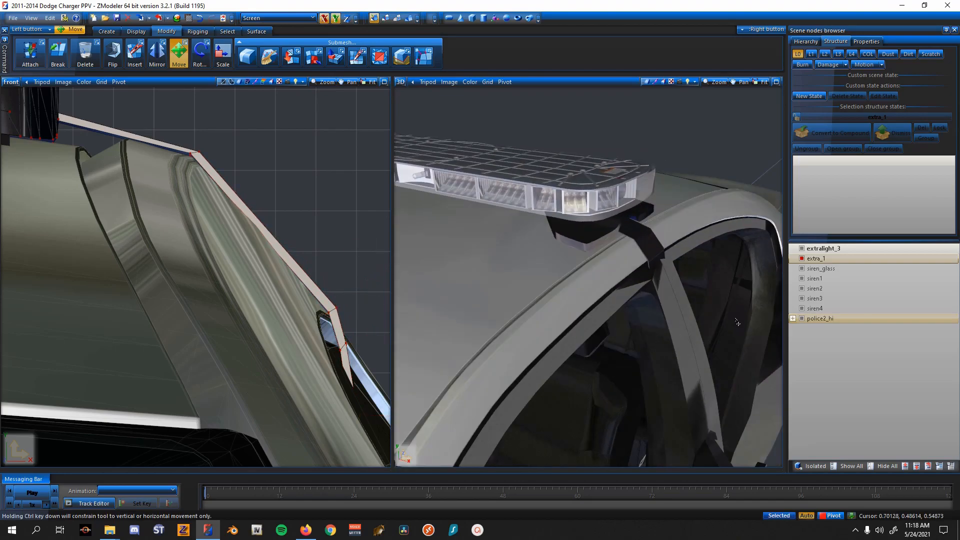
- Select the driver-side strap's lowest points and pull them inward and up against the upper edge of the door opening
left_click(802, 319)
middle_click_drag(316, 379, 266, 309)
right_click_drag(360, 377, 273, 258)
key("space")
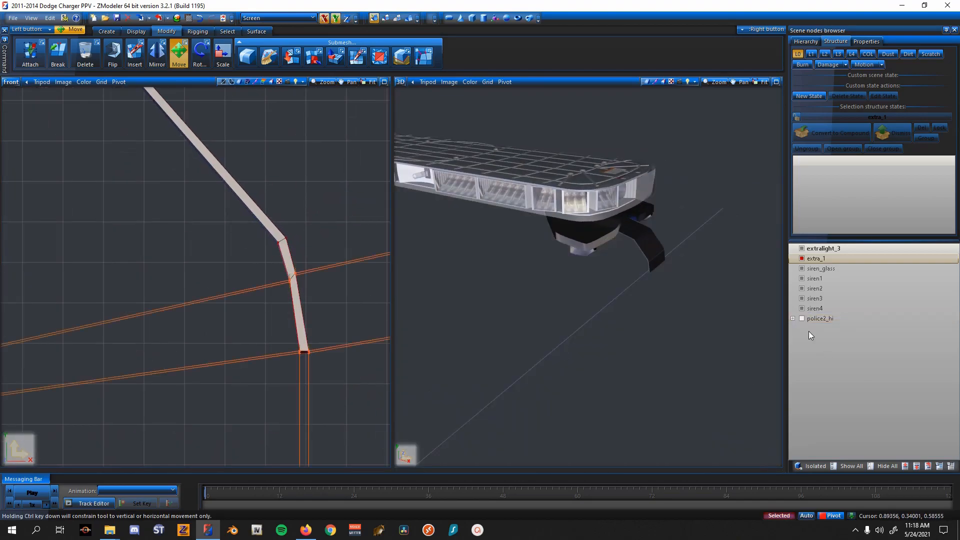
left_click(801, 319)
left_click_drag(338, 338, 324, 317)
right_click_drag(333, 327, 269, 227)
left_click_drag(319, 289, 314, 289)
right_click_drag(331, 316, 253, 258)
mouse_move(300, 320)
left_mouse_down()
mouse_move(290, 305)
mouse_move(293, 313)
left_mouse_up()
key("space")
- Nudge the end of the driver-side strap outward and show all nodes to check its fit against the closed doors
middle_click_drag(535, 306, 407, 309)
right_click_drag(314, 316, 253, 251)
key("space")
left_click_drag(297, 301, 305, 302)
key("space")
middle_click_drag(493, 306, 622, 341)
left_click(857, 467)
middle_click_drag(644, 300, 574, 257)
scroll(602, 251, "up", 4)
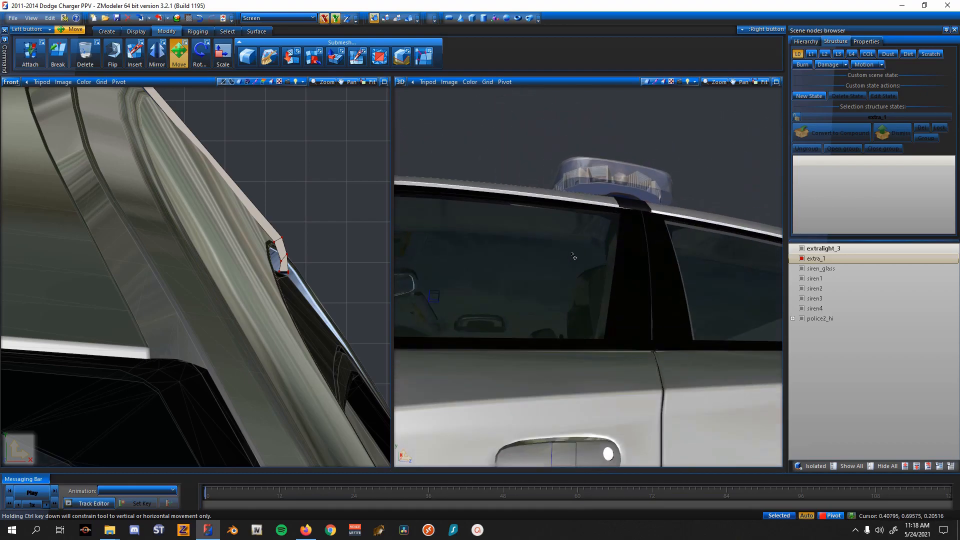
- Select the driver-side strap's two lowest points with the car body hidden and nudge them down into the door frame
left_click(802, 319)
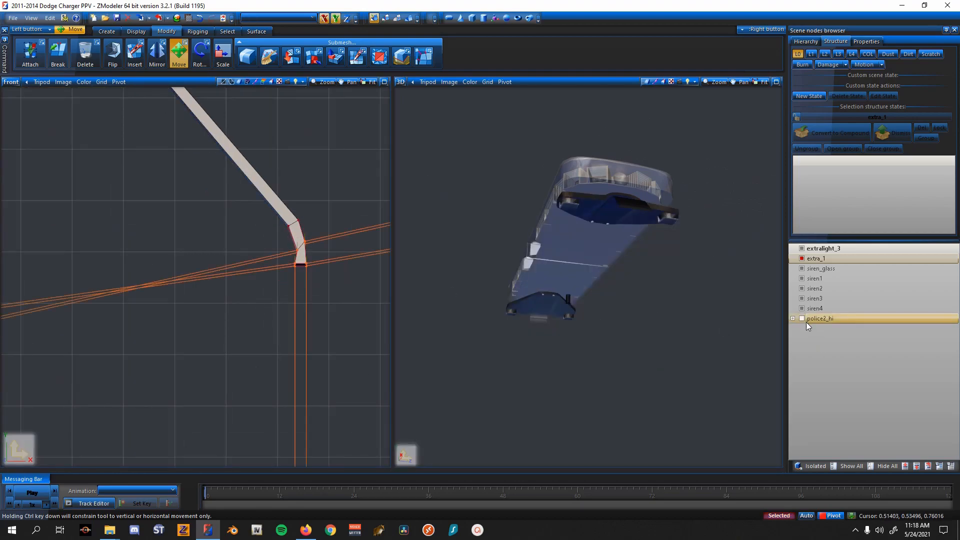
left_click(802, 319)
left_click_drag(348, 303, 353, 313)
middle_click_drag(582, 226, 614, 280)
key("space")
- Select the bend and end vertices of the passenger-side mounting strap with police2_hi hidden, and show the car body again
scroll(275, 300, "down", 10)
middle_click_drag(80, 325, 310, 303)
scroll(310, 303, "down", 1)
middle_click_drag(30, 320, 240, 295)
left_click(801, 319)
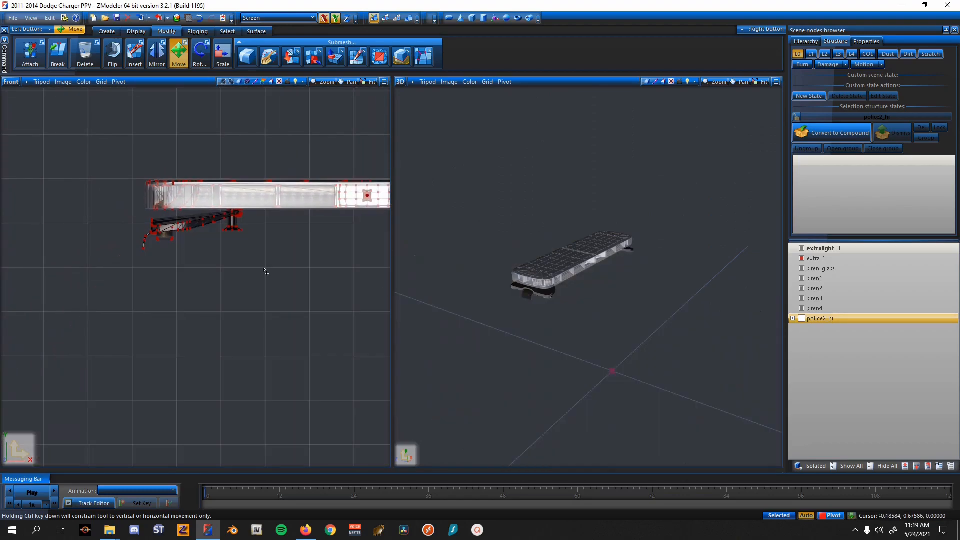
scroll(87, 155, "up", 6)
left_click_drag(85, 152, 177, 346)
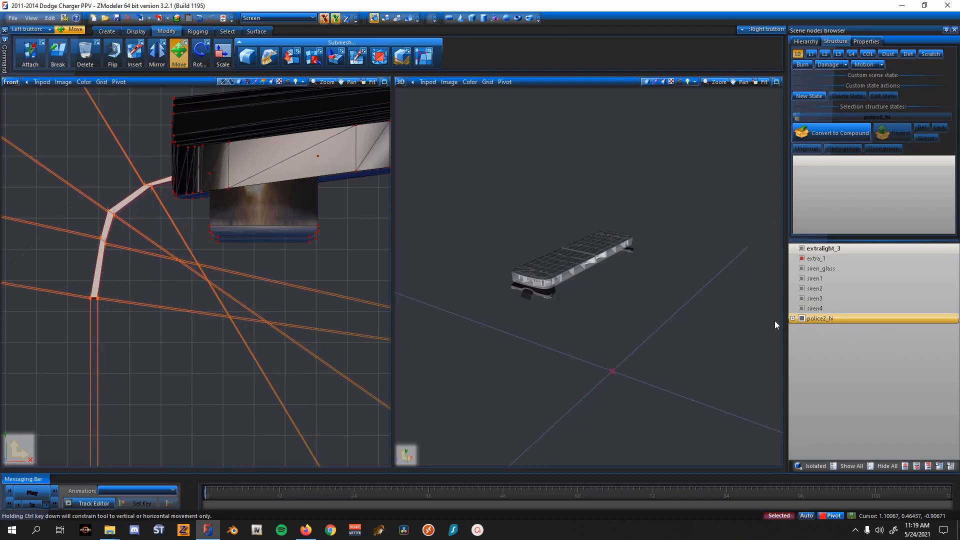
left_click(801, 318)
scroll(277, 262, "down", 4)
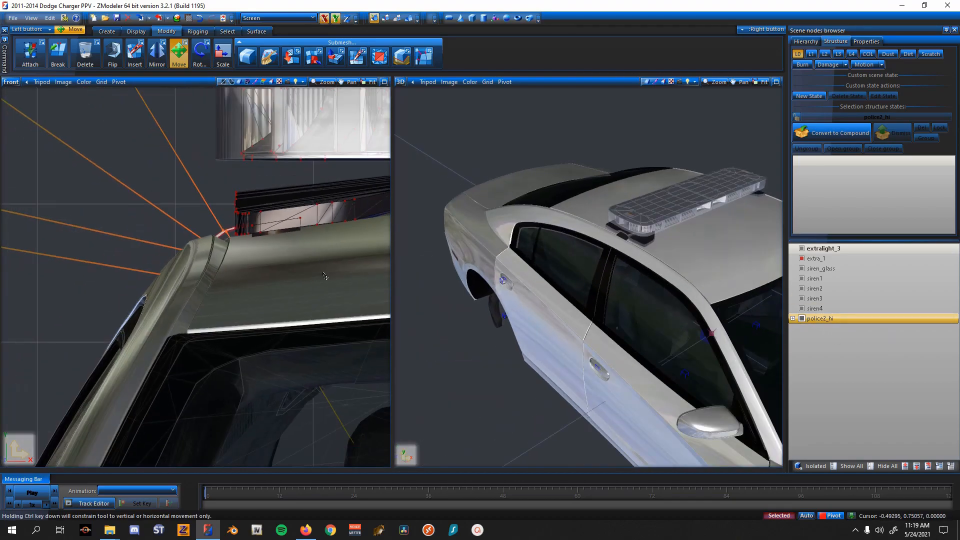
- Hide the door nodes of police2_hi and collapse its node tree
left_click(793, 318)
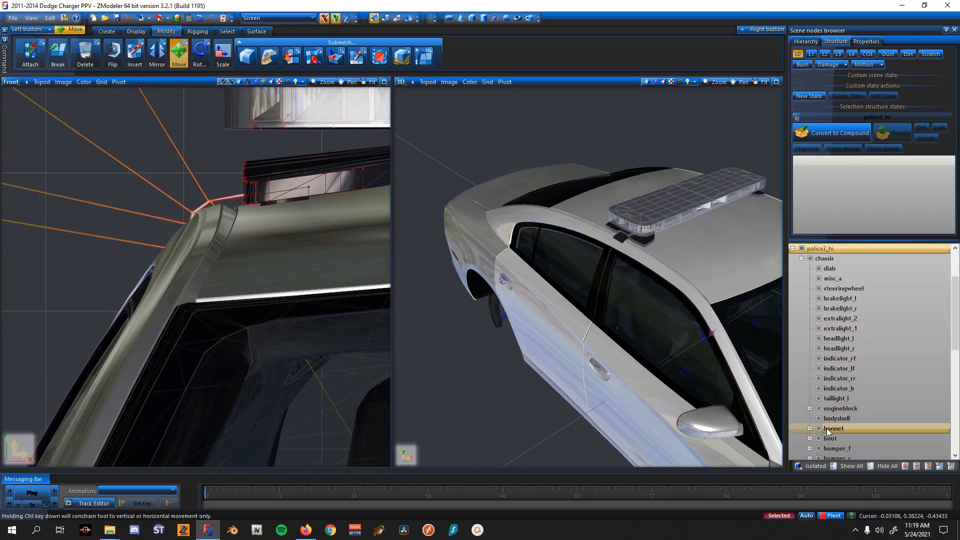
scroll(824, 419, "down", 5)
left_click(819, 388)
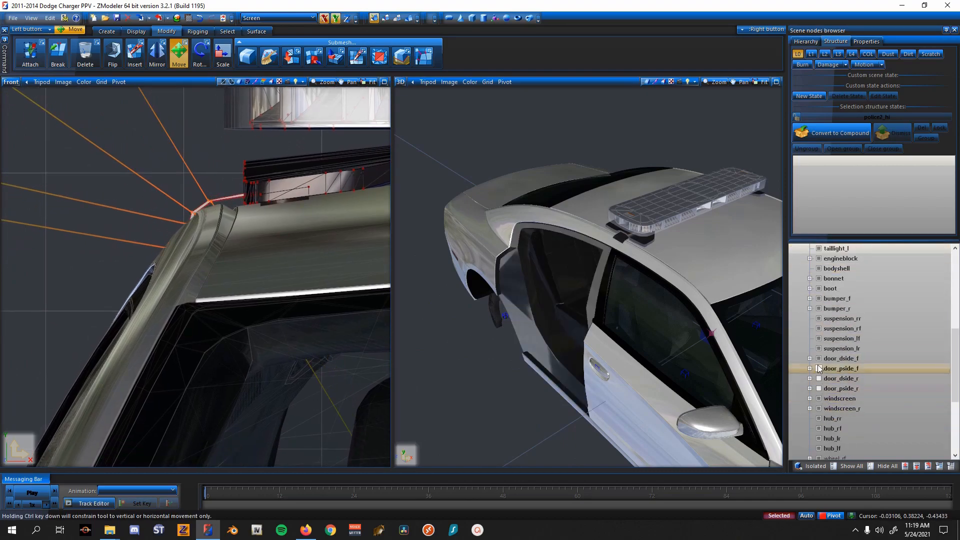
left_click(818, 368)
scroll(820, 356, "up", 6)
left_click(793, 279)
scroll(229, 224, "up", 3)
- Move the passenger-side strap's bends onto the roof edge and down the roof side to the door opening
left_click_drag(228, 250, 253, 249)
scroll(203, 256, "up", 1)
left_click_drag(115, 212, 247, 432)
mouse_move(248, 408)
left_mouse_down()
mouse_move(205, 424)
mouse_move(205, 469)
left_mouse_up()
middle_click_drag(564, 275, 583, 265)
scroll(613, 247, "up", 4)
scroll(613, 247, "up", 3)
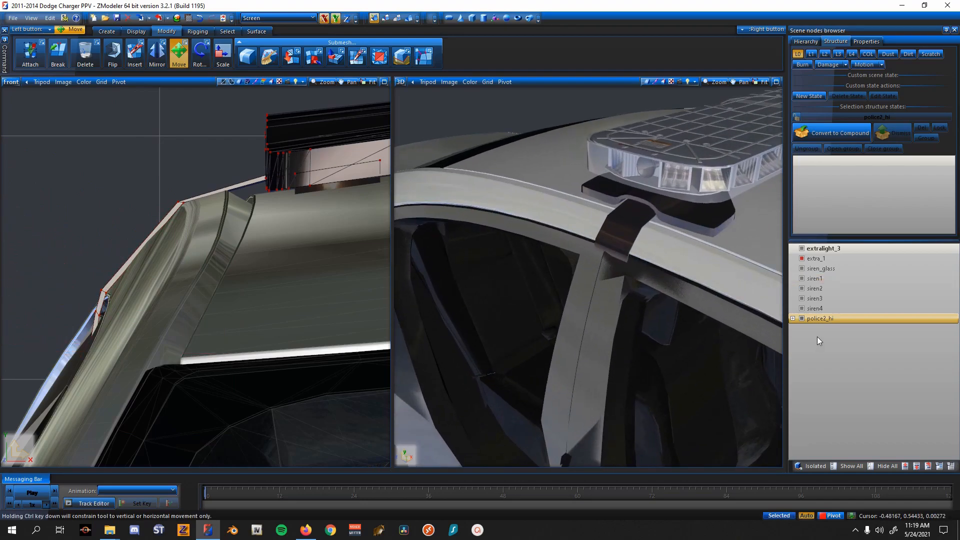
- Select the passenger-side strap's lowest points and tuck them in against the upper edge of the door opening
left_click(801, 319)
left_click_drag(135, 394, 40, 302, "shift")
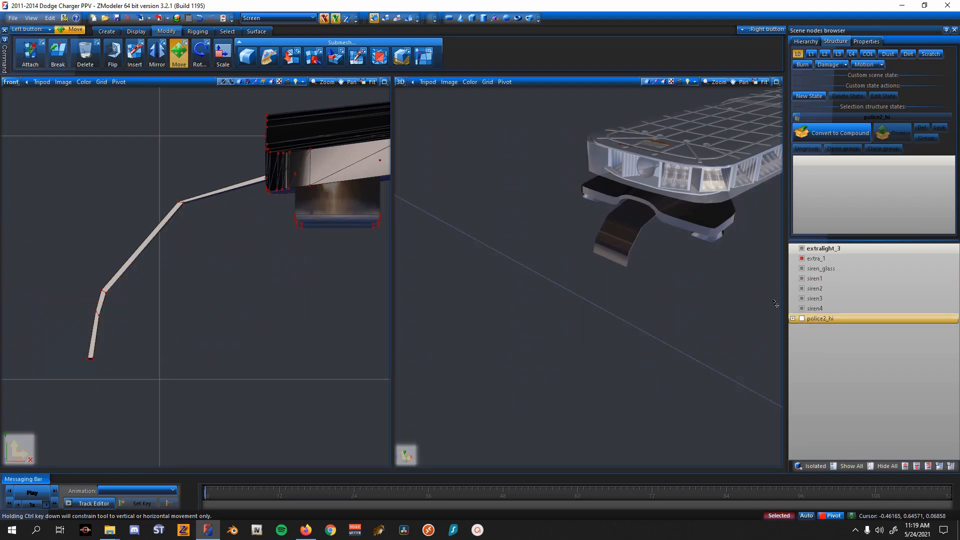
left_click(801, 319)
left_click_drag(194, 315, 196, 302)
left_click_drag(69, 316, 156, 323)
key("space")
middle_click_drag(492, 345, 576, 261)
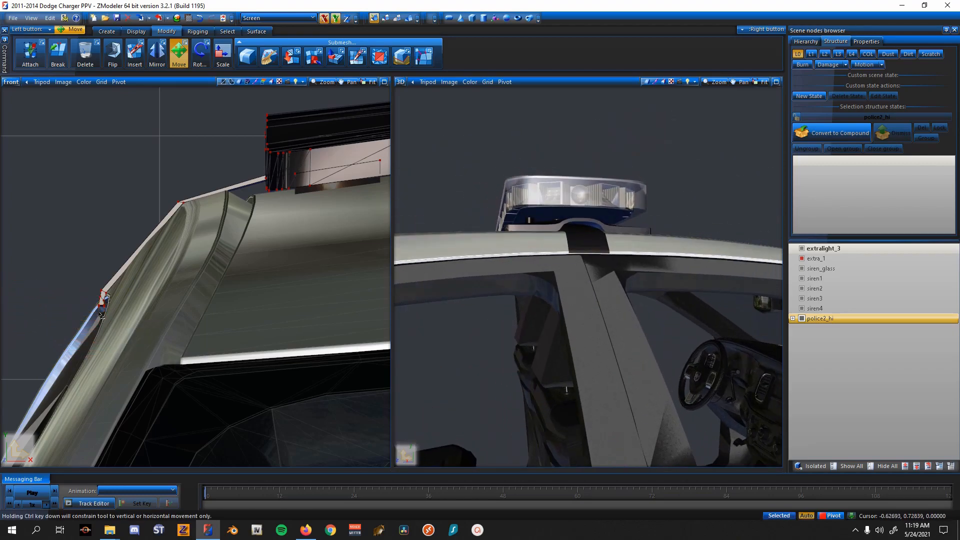
left_click_drag(129, 324, 130, 330)
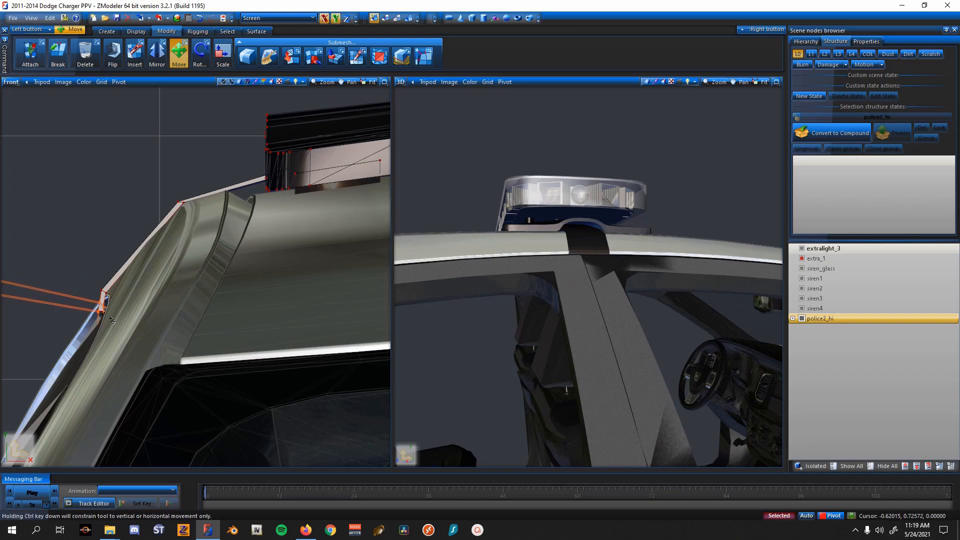
- Show all nodes and examine both mounting straps on the complete car
left_click(847, 466)
middle_click_drag(672, 368, 520, 297)
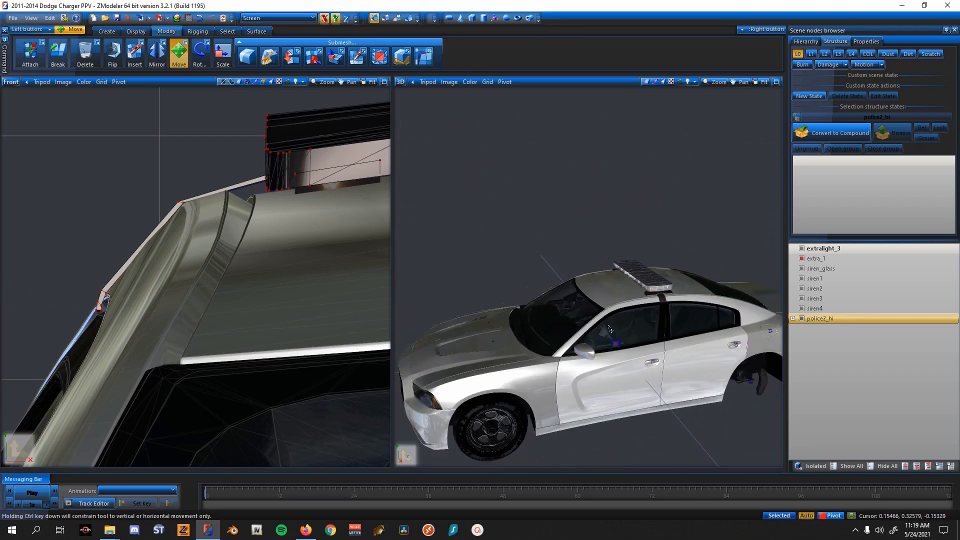
scroll(514, 299, "down", 2)
scroll(300, 290, "down", 5)
scroll(330, 295, "down", 8)
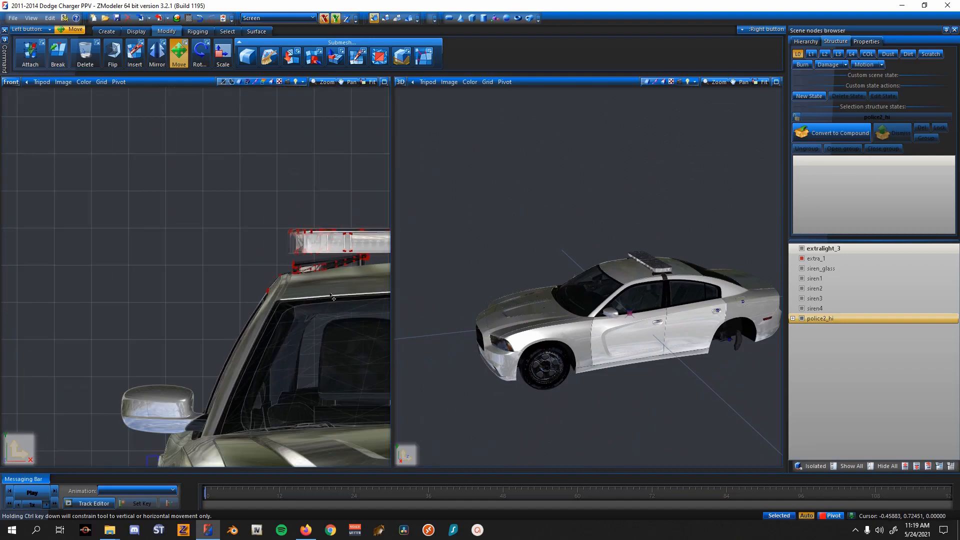
- Switch to whole-object selection and show only extra_1, siren_glass and siren1 to siren4, with everything else hidden
left_click(410, 19)
middle_click_drag(294, 194, 280, 179)
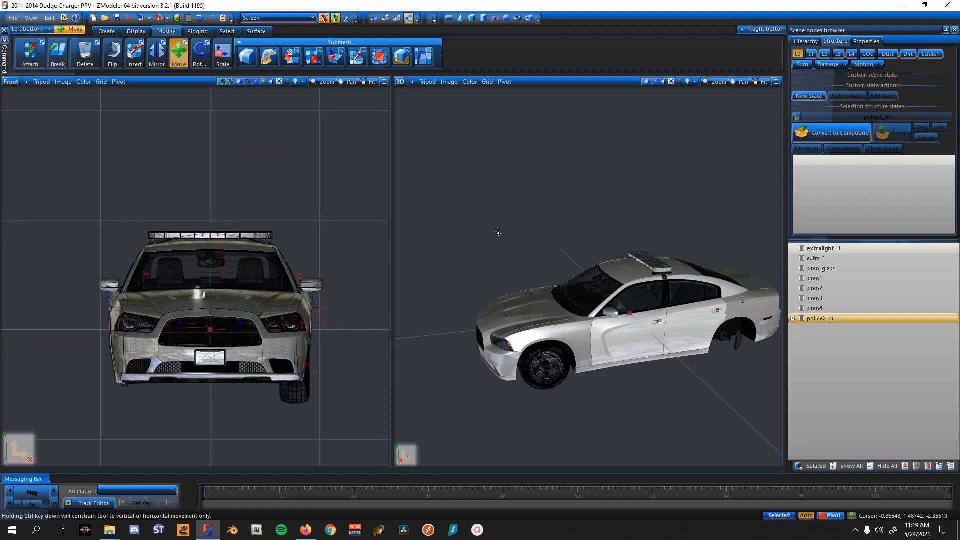
middle_click_drag(645, 277, 655, 289)
left_click(889, 469)
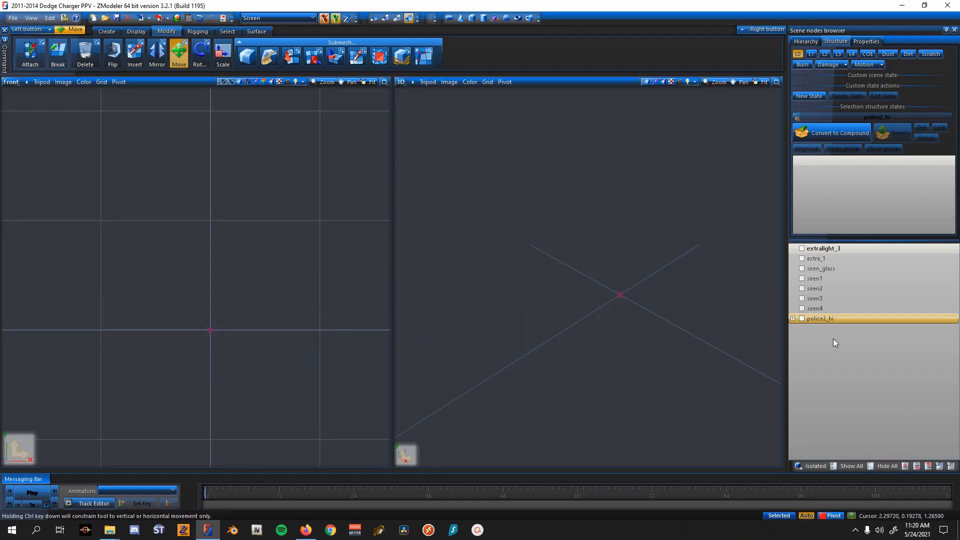
left_click(802, 258)
left_click(802, 269)
left_click(802, 279)
left_click(801, 288)
left_click(801, 299)
left_click(802, 309)
- Reorder the node tree so siren1 to siren4 sit above extra_1 and siren_glass
scroll(655, 265, "up", 5)
left_click(856, 310)
left_click(847, 279, "shift")
left_click_drag(837, 288, 830, 254)
- Examine the isolated lightbar from several angles, and the complete car with all nodes shown
scroll(642, 257, "up", 2)
middle_click_drag(642, 258, 608, 292)
scroll(310, 277, "down", 2)
middle_click_drag(321, 272, 267, 288)
scroll(267, 289, "down", 1)
scroll(267, 289, "up", 1)
scroll(267, 288, "down", 1)
scroll(278, 302, "up", 1)
left_click_drag(325, 361, 82, 199)
middle_click_drag(165, 220, 175, 218)
middle_click_drag(532, 268, 659, 324)
key("Escape")
left_click(851, 466)
middle_click_drag(672, 359, 603, 327)
scroll(650, 293, "down", 4)
scroll(652, 343, "down", 4)
scroll(659, 341, "up", 3)
scroll(603, 327, "up", 2)
- Hide all nodes and show only siren1 to siren4, extra_1 and siren_glass
left_click(886, 466)
left_click(822, 308)
left_click(815, 256, "shift")
left_click(802, 258)
left_click(813, 279)
scroll(668, 280, "up", 2)
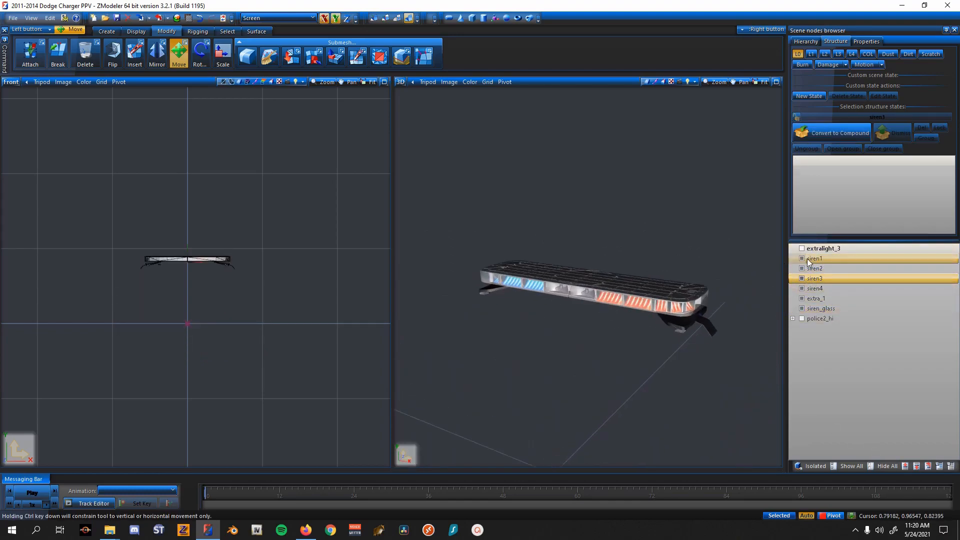
- Select all six visible lightbar nodes, reset their local axes to world and center each node's axes on its object
scroll(243, 300, "up", 2)
middle_click_drag(194, 298, 229, 321)
right_click_drag(317, 324, 82, 197)
scroll(196, 198, "up", 2)
scroll(236, 194, "up", 1)
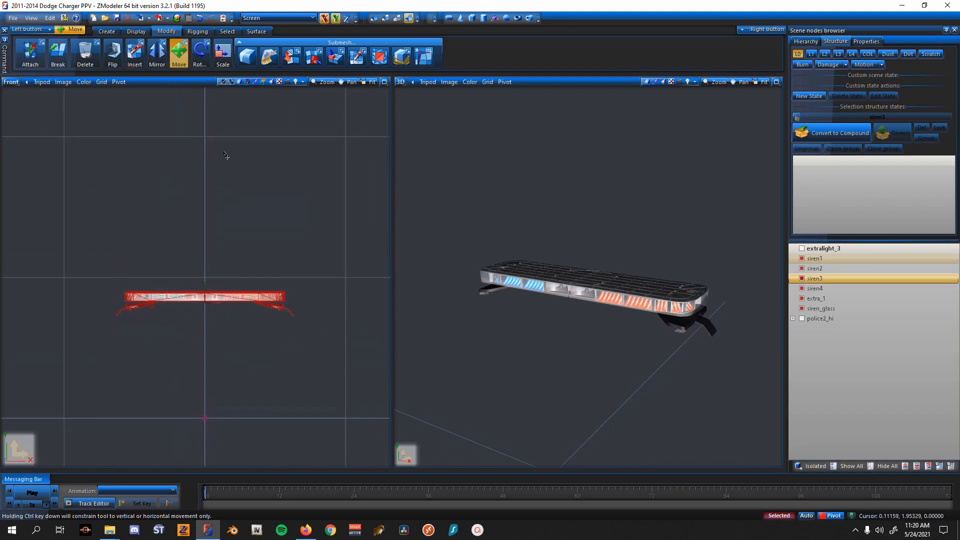
left_click(143, 33)
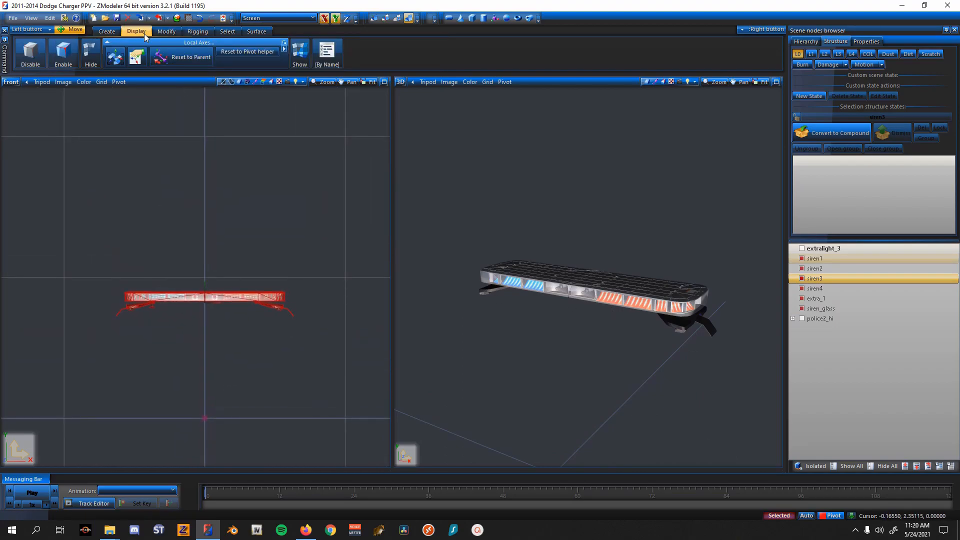
left_click(247, 51)
left_click(284, 48)
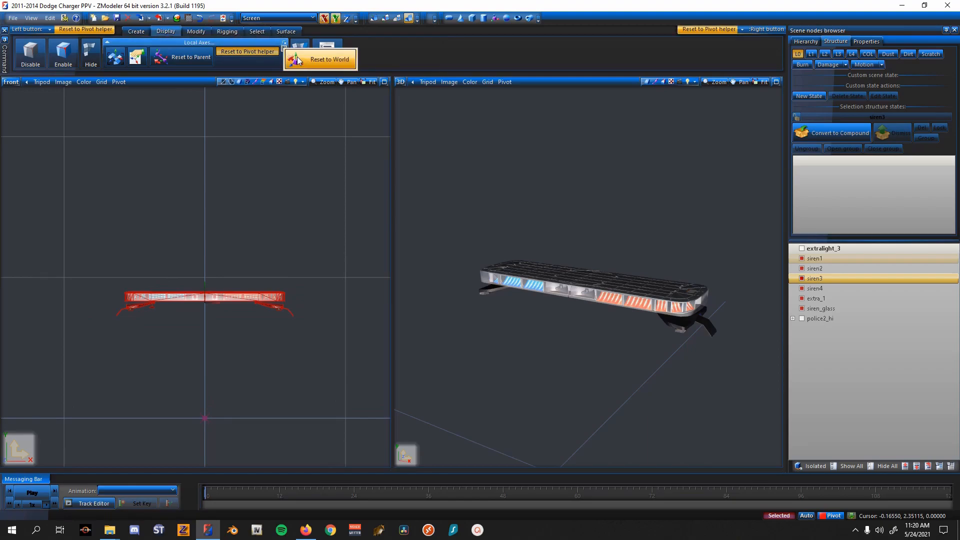
left_click(290, 60)
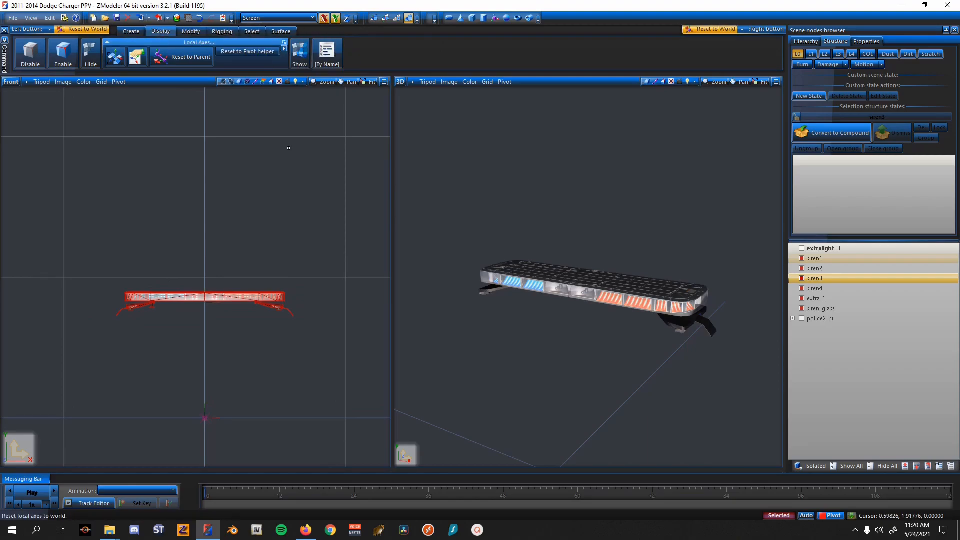
left_click(114, 59)
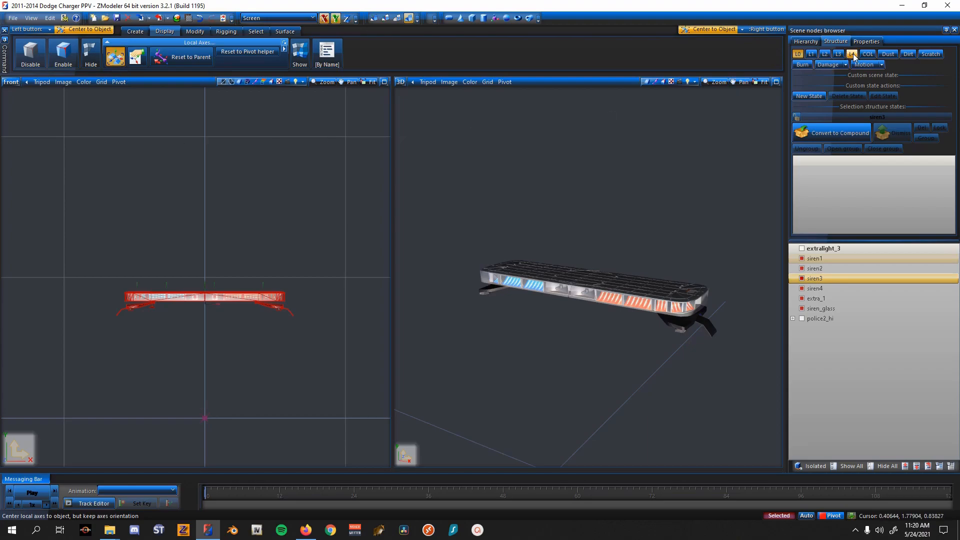
- Try a different X scale on the selected lightbar nodes, and set it back to 1.000
left_click(866, 42)
left_click(806, 156)
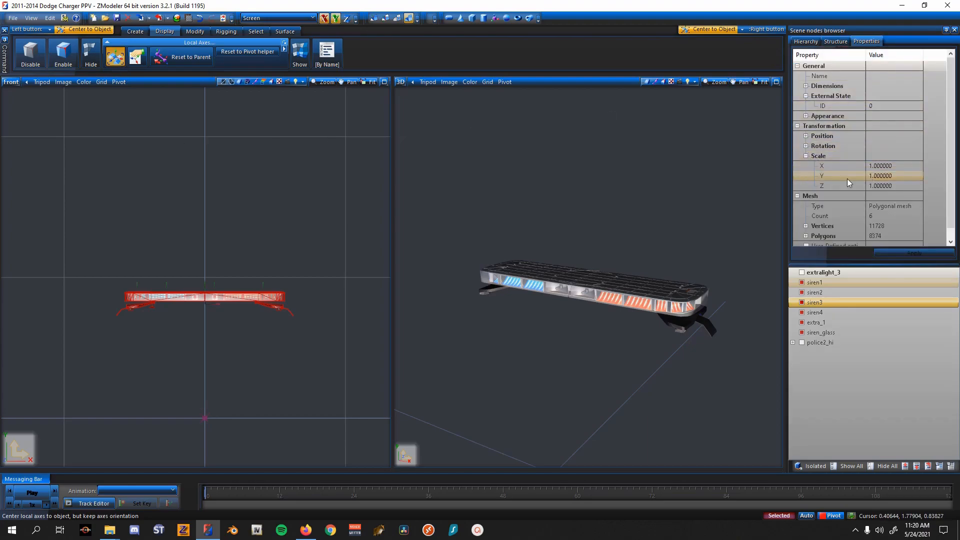
left_click(195, 31)
left_click(179, 53)
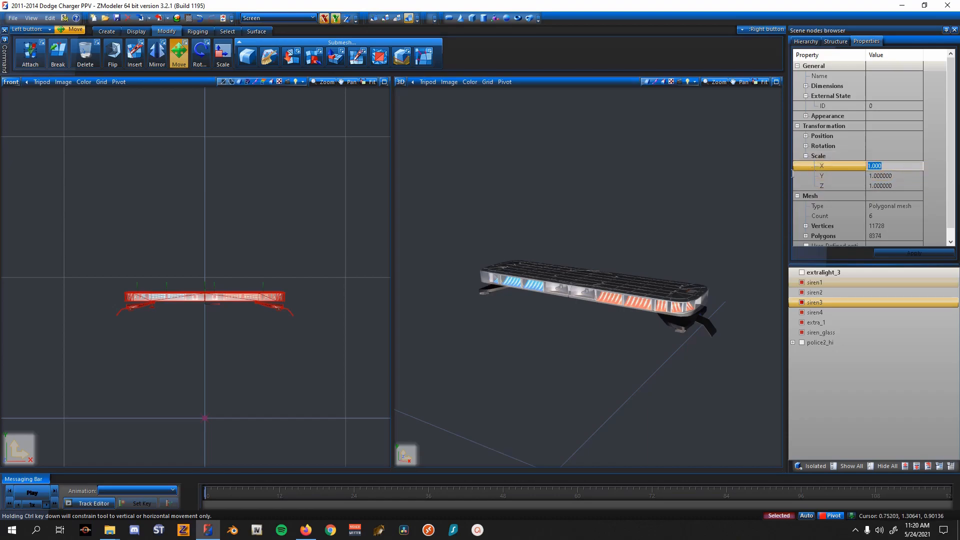
type(".0000.")
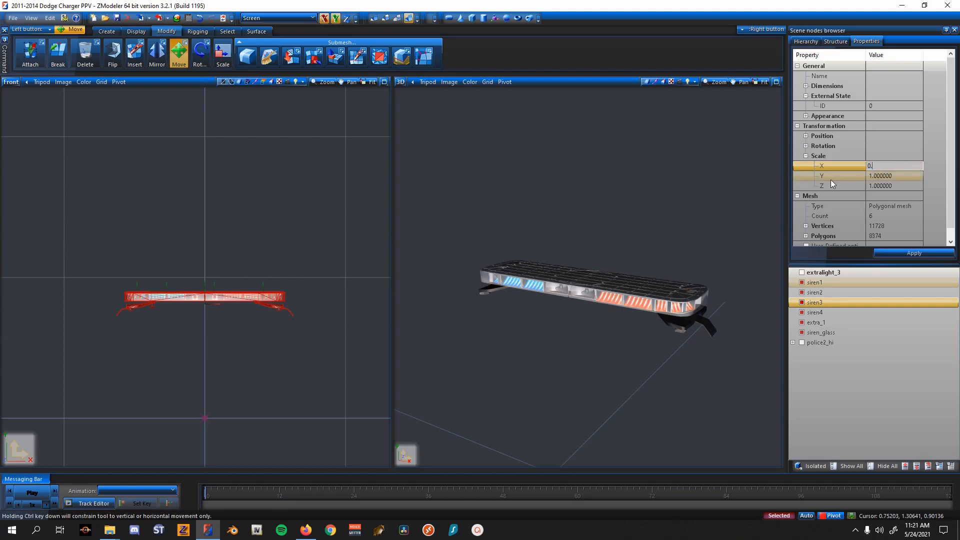
type("920")
double_click(901, 165)
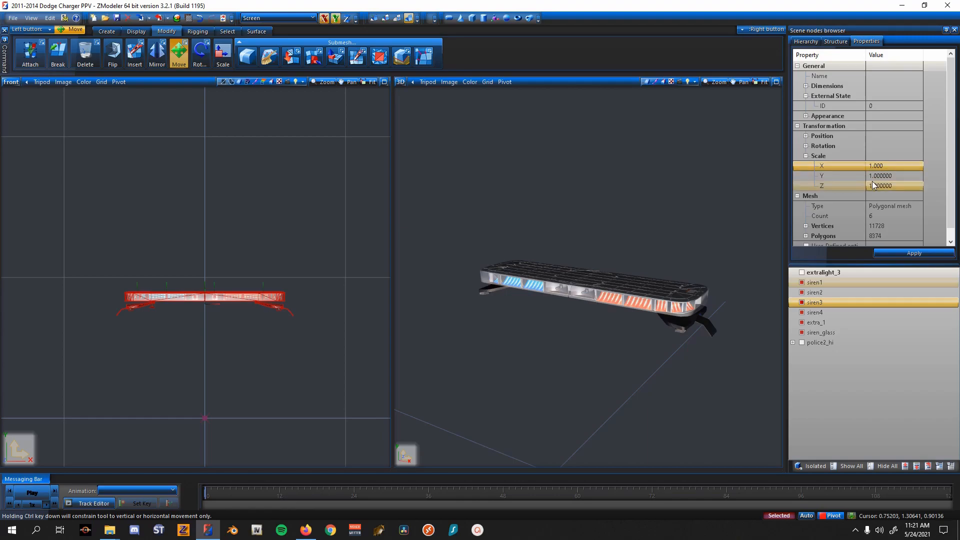
left_click(906, 250)
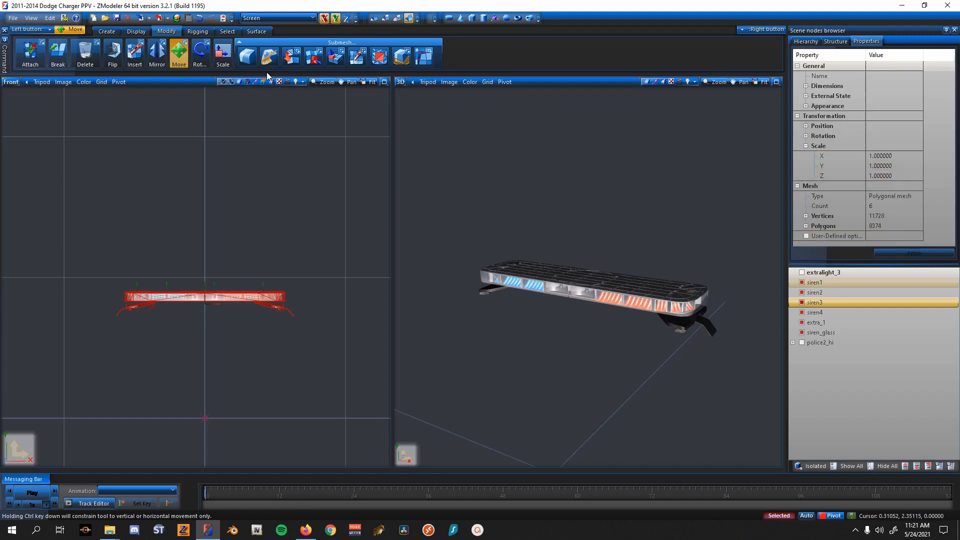
- Reset the selected lightbar nodes' local axes to world again and re-center them on each object
left_click(144, 31)
left_click(283, 50)
left_click(319, 57)
left_click(326, 127)
left_click(115, 58)
left_click(153, 120)
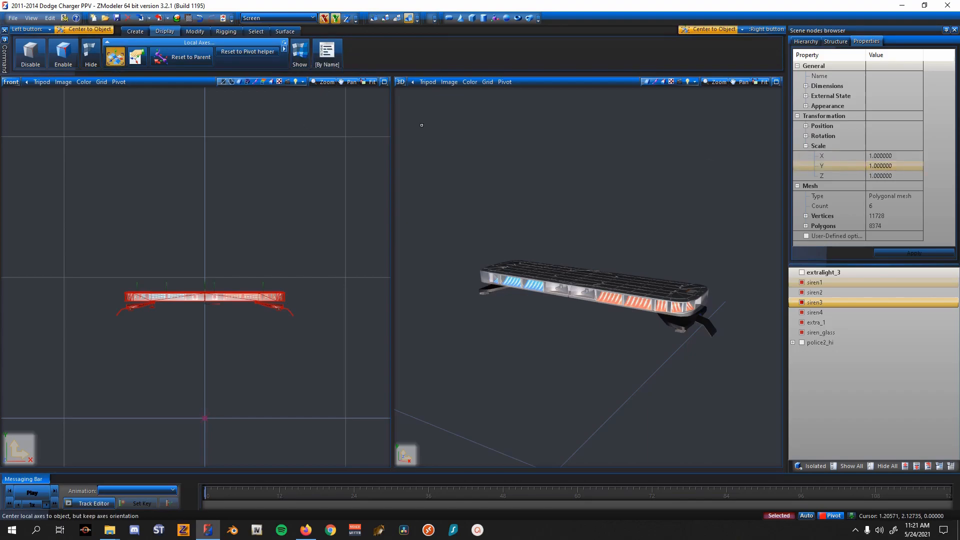
- Copy the six selected lightbar nodes in place and return to the Move tool
left_click(138, 33)
left_click(27, 55)
left_click(182, 106)
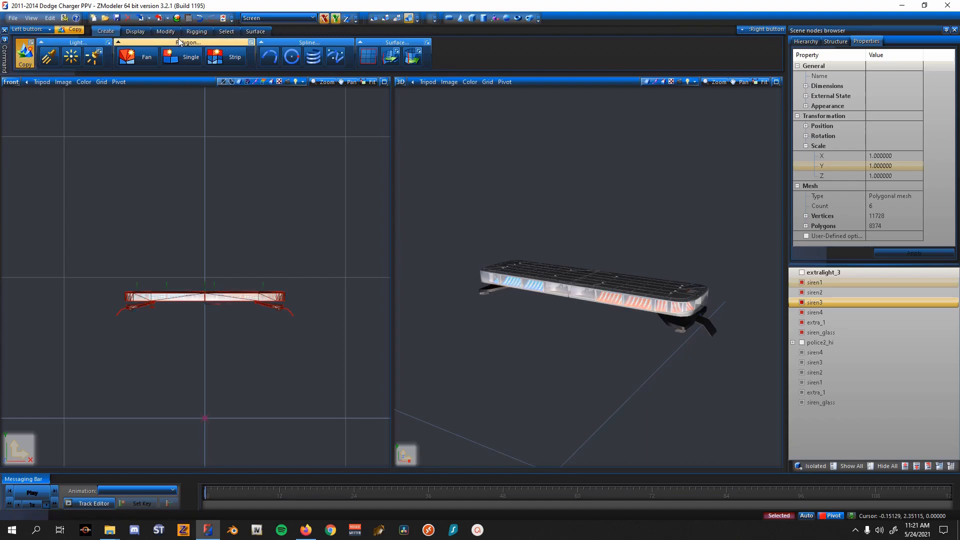
left_click(166, 31)
left_click(179, 54)
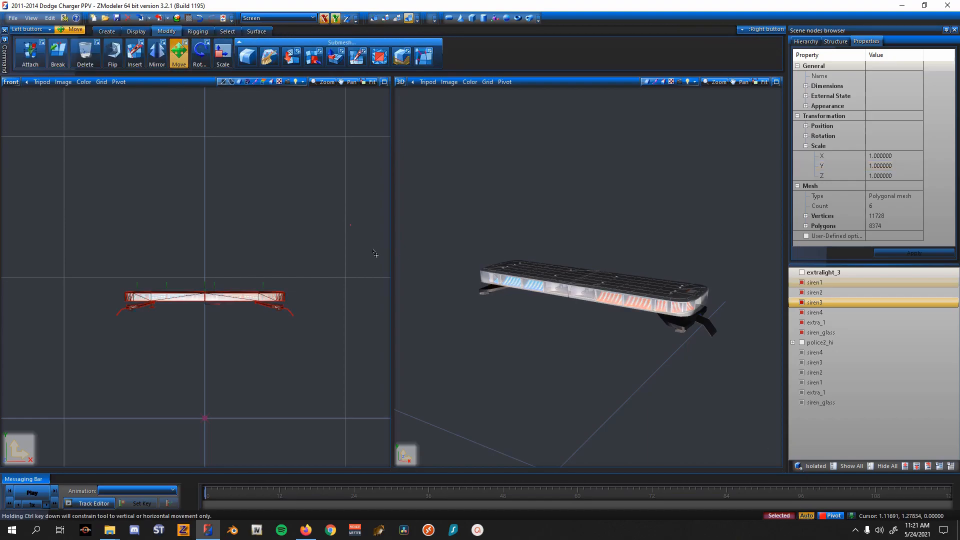
left_click(407, 278)
- Convert the copied siren4, siren3, siren2, siren1, extra_1 and siren_glass nodes to dummies
scroll(617, 333, "down", 2)
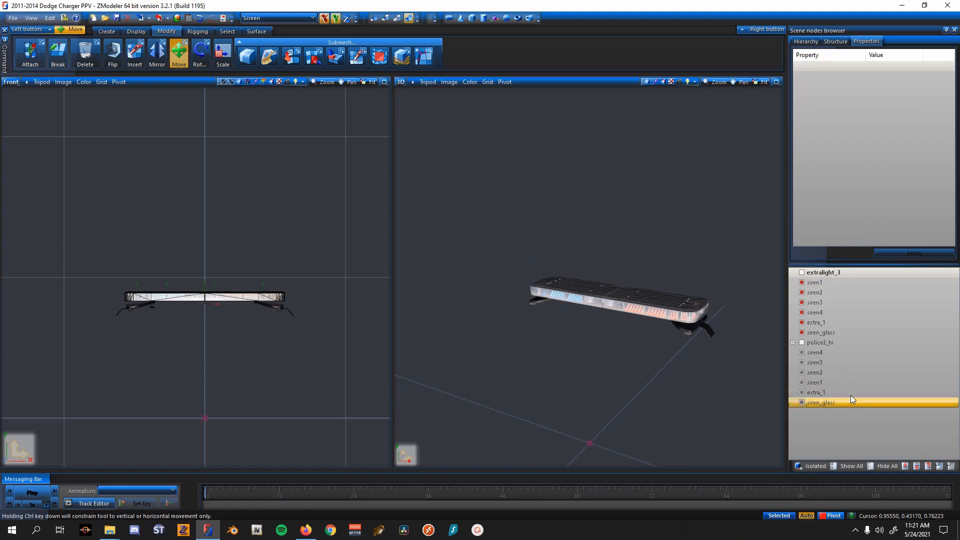
scroll(674, 351, "up", 2)
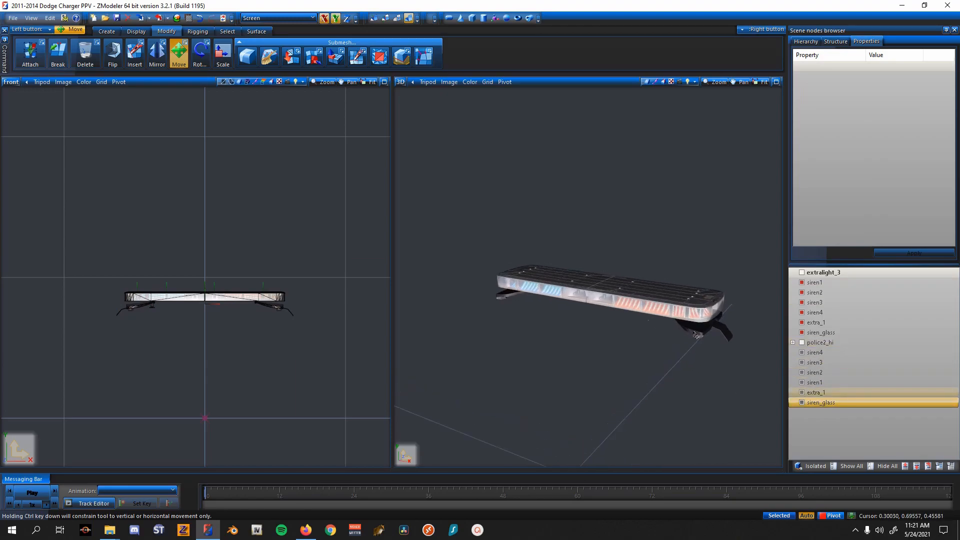
left_click(829, 359, "shift")
left_click(829, 354, "shift")
left_click(833, 403)
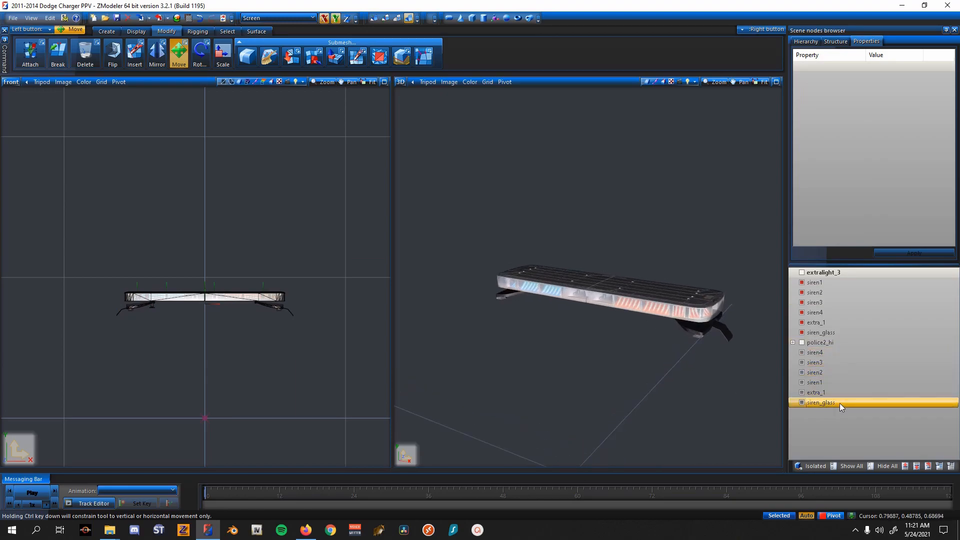
left_click(832, 355, "shift")
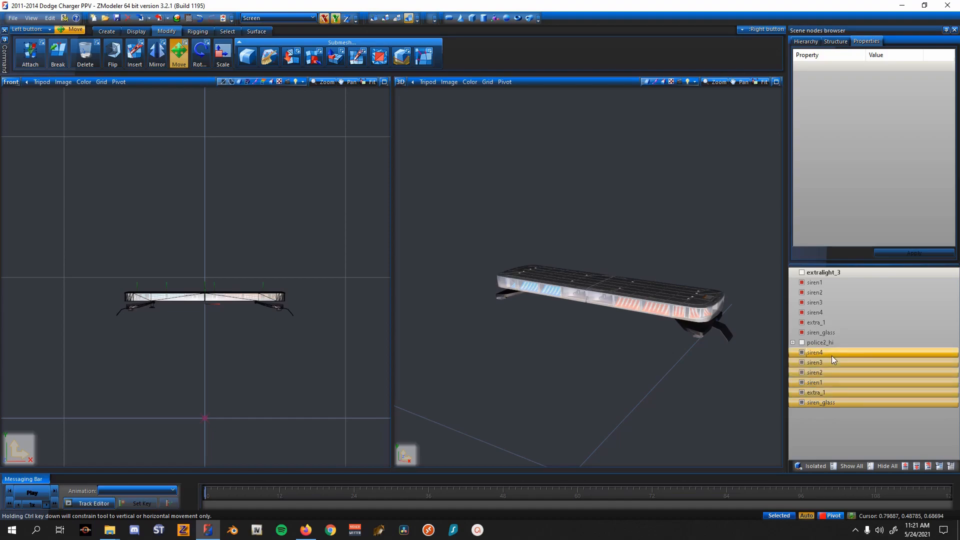
right_click(832, 355)
mouse_move(856, 361)
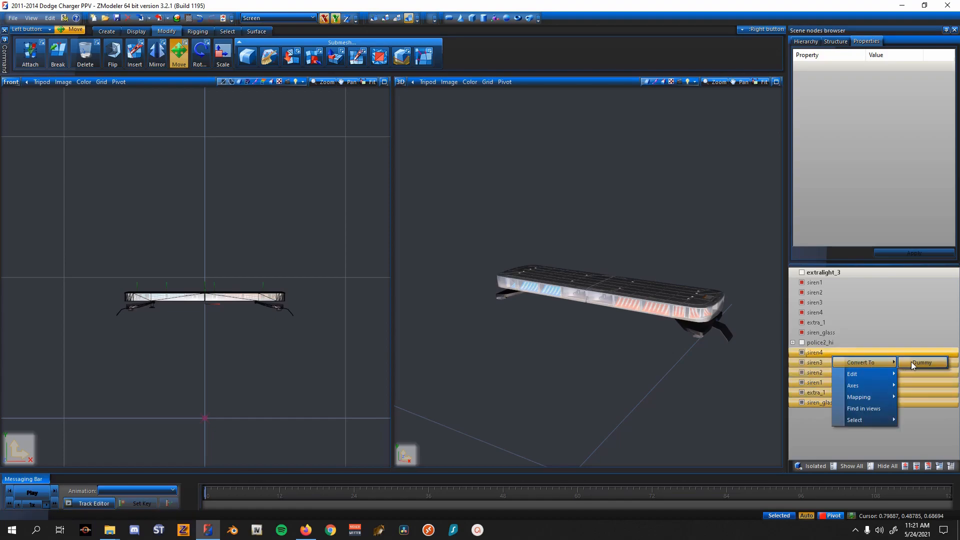
left_click(911, 362)
- Parent the original lightbar meshes to the dummies that carry the same names
left_click_drag(824, 282, 838, 343)
left_click_drag(832, 285, 832, 321)
left_click(835, 284)
left_click_drag(835, 284, 837, 355)
left_click_drag(832, 285, 840, 350)
- Expand the six lightbar dummies in the node tree to list their child meshes
left_click(846, 295)
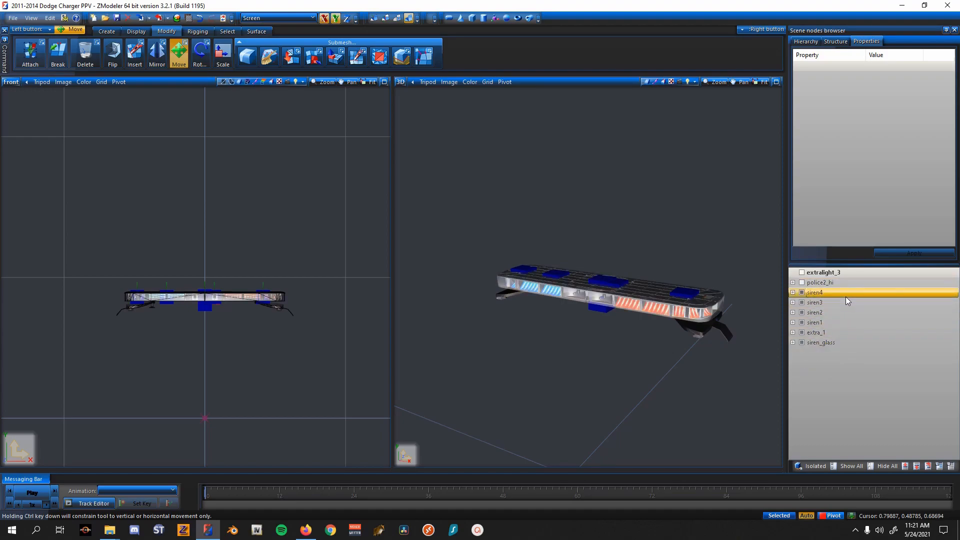
key("Right")
key("Right")
key("Right")
key("Right")
key("Right")
key("Right")
key("Right")
key("Right")
key("Right")
key("Right")
key("Right")
key("Right")
key("Right")
key("Right")
key("Right")
key("Right")
key("Right")
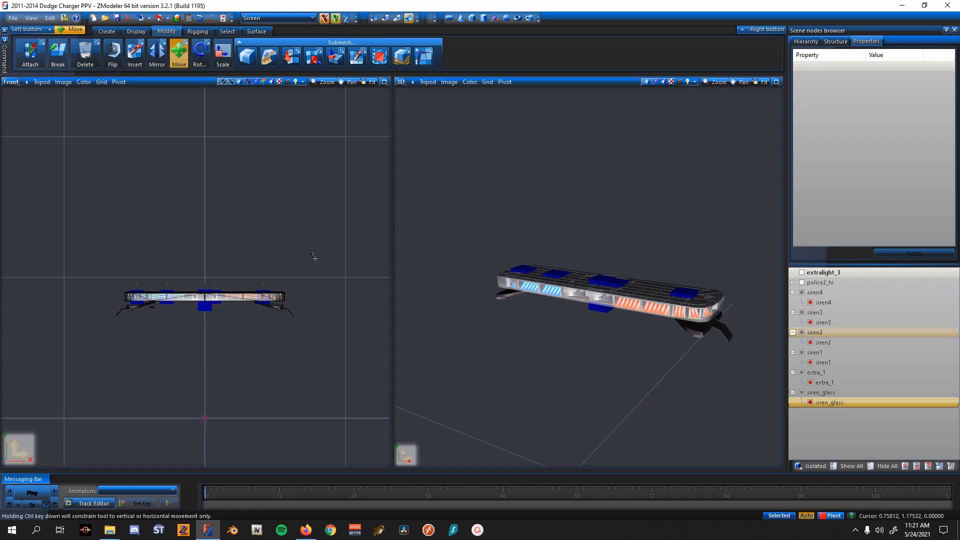
- Hide the child meshes of all six lightbar dummies
scroll(315, 258, "up", 1)
left_click(810, 402)
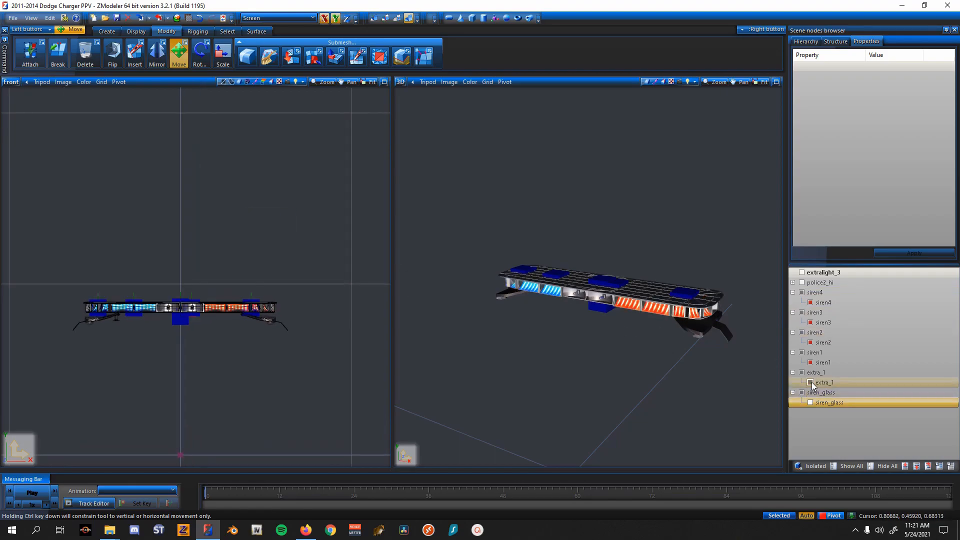
left_click(810, 382)
left_click(810, 362)
left_click(810, 342)
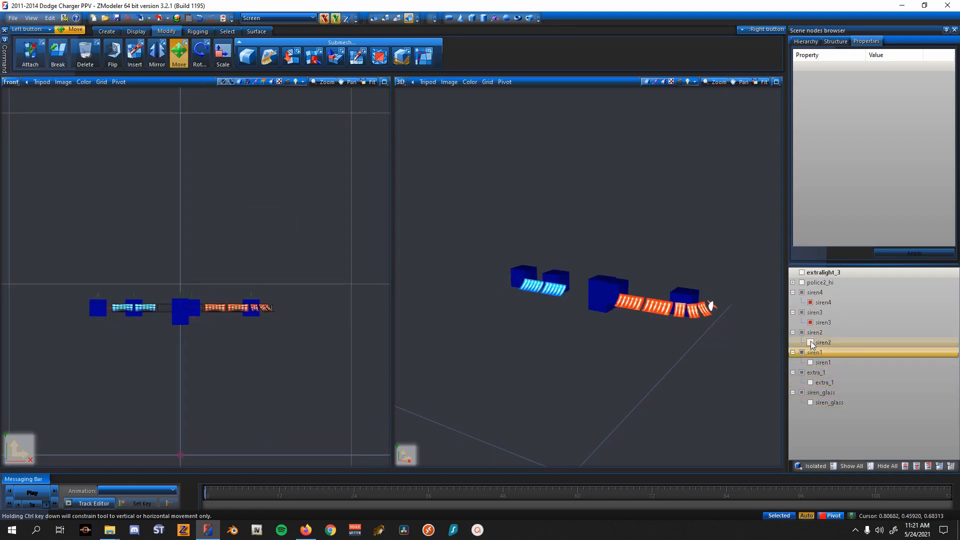
left_click(810, 321)
left_click(810, 302)
- Hide the siren_glass, extra_1, siren2, siren3 and siren4 dummies, leaving only the siren1 dummy shown
left_click(801, 392)
left_click(801, 372)
left_click(802, 332)
left_click(802, 303)
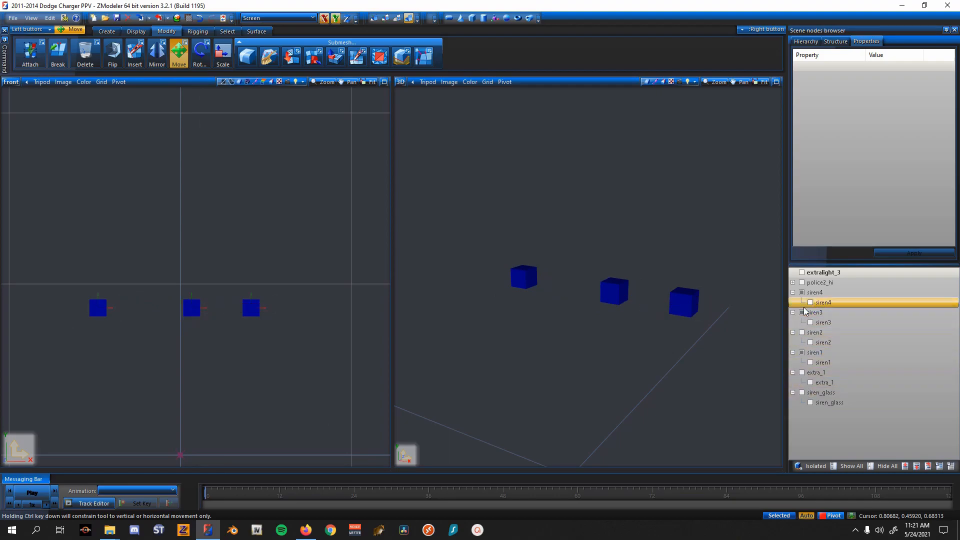
left_click(801, 293)
left_click(801, 312)
- Compare the siren1 mesh with its dummy, and select the siren1 dummy with the mesh hidden
middle_click_drag(687, 317, 515, 283)
left_click(810, 361)
middle_click_drag(634, 315, 626, 306)
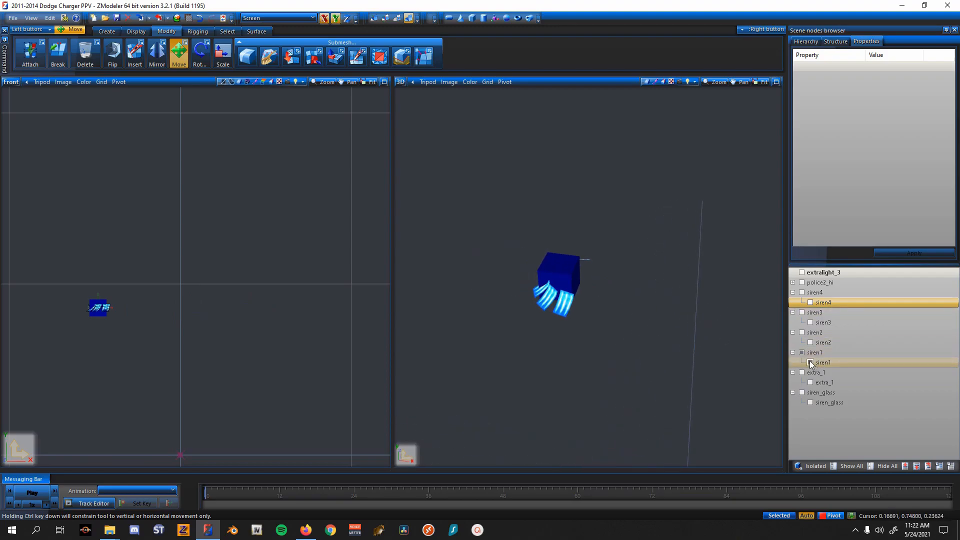
left_click_drag(75, 269, 186, 365, "shift")
middle_click_drag(271, 328, 340, 313)
scroll(340, 313, "up", 1)
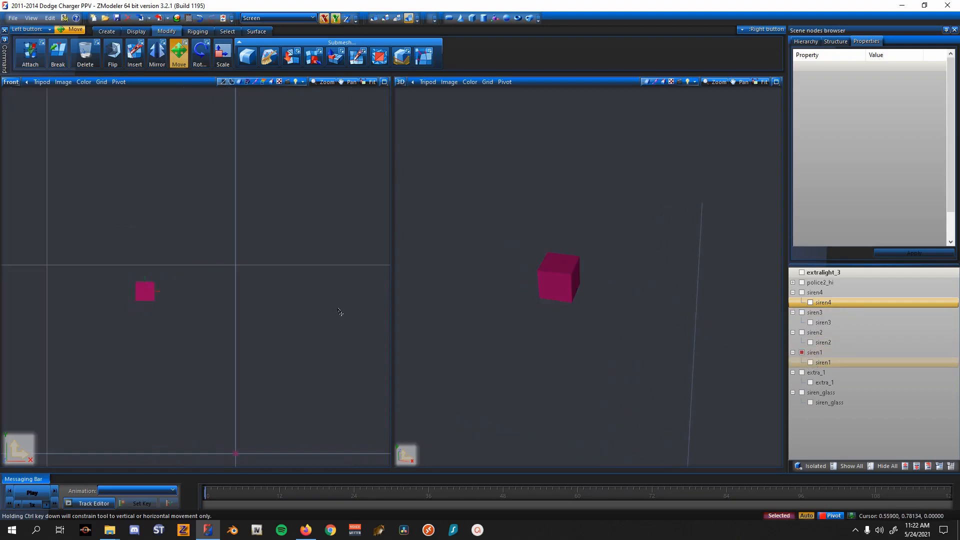
- Show all nodes and examine how the siren dummies line up along the lightbar
middle_click_drag(593, 309, 619, 271)
left_click(841, 465)
scroll(637, 307, "down", 2)
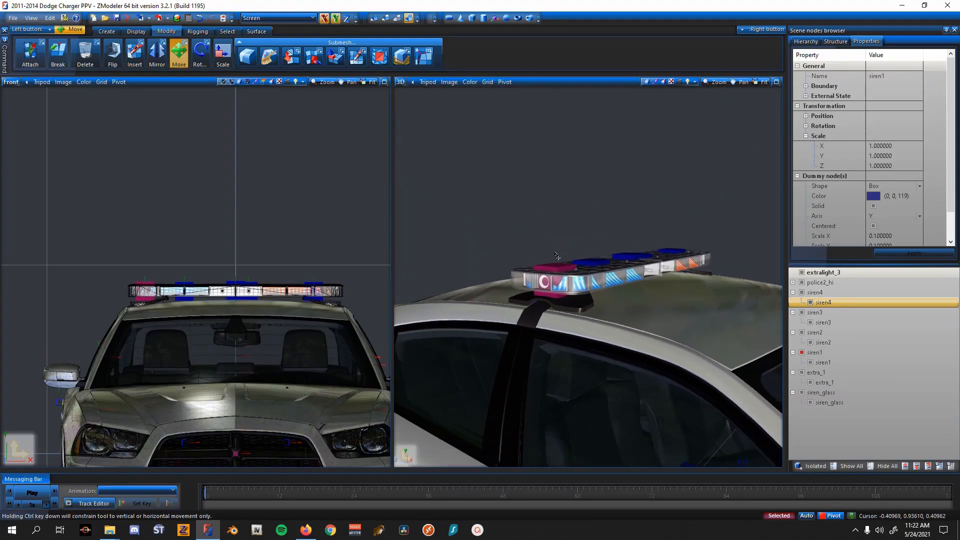
scroll(325, 227, "down", 1)
middle_click_drag(325, 227, 312, 194)
middle_click_drag(497, 241, 515, 246)
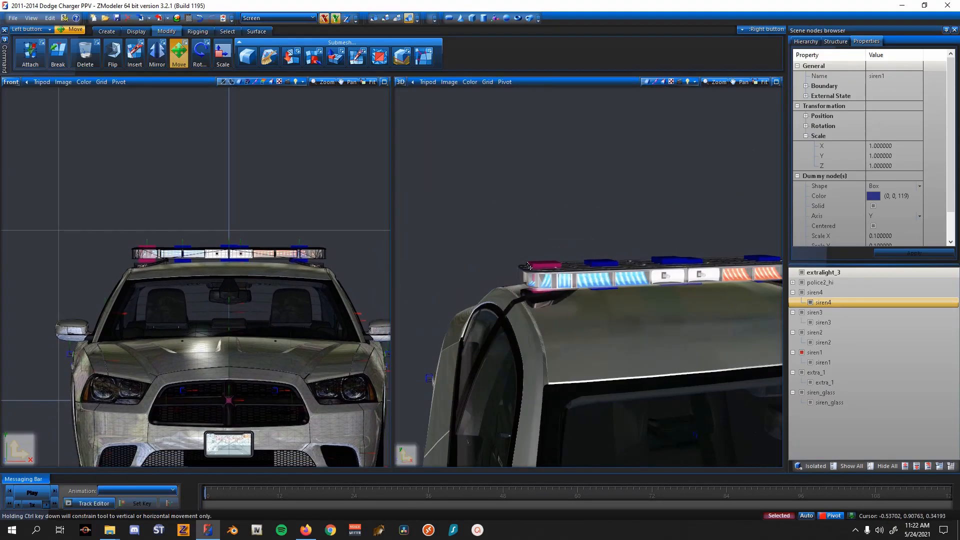
middle_click_drag(552, 275, 546, 263)
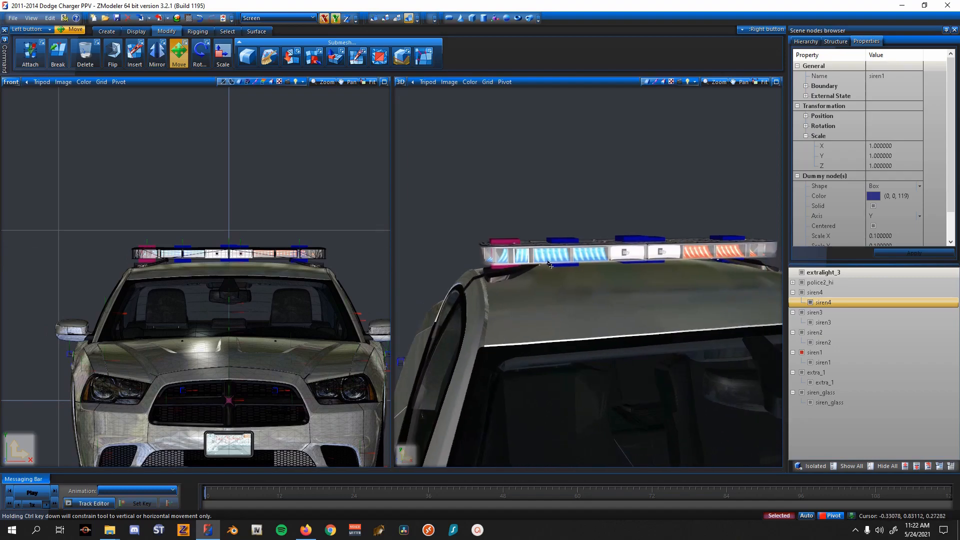
middle_click_drag(546, 261, 667, 244)
middle_click_drag(290, 180, 289, 178)
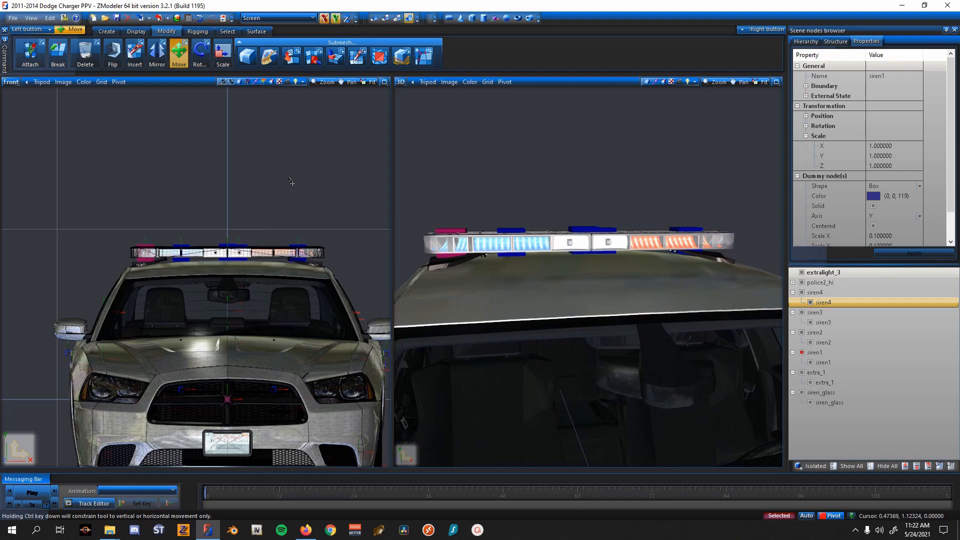
- Try lowering the selected siren1 dummy by about 0.087
left_click_drag(290, 182, 330, 246)
middle_click_drag(569, 332, 570, 223)
scroll(570, 280, "up", 5)
middle_click_drag(520, 380, 676, 221, "alt")
left_click_drag(344, 226, 345, 236)
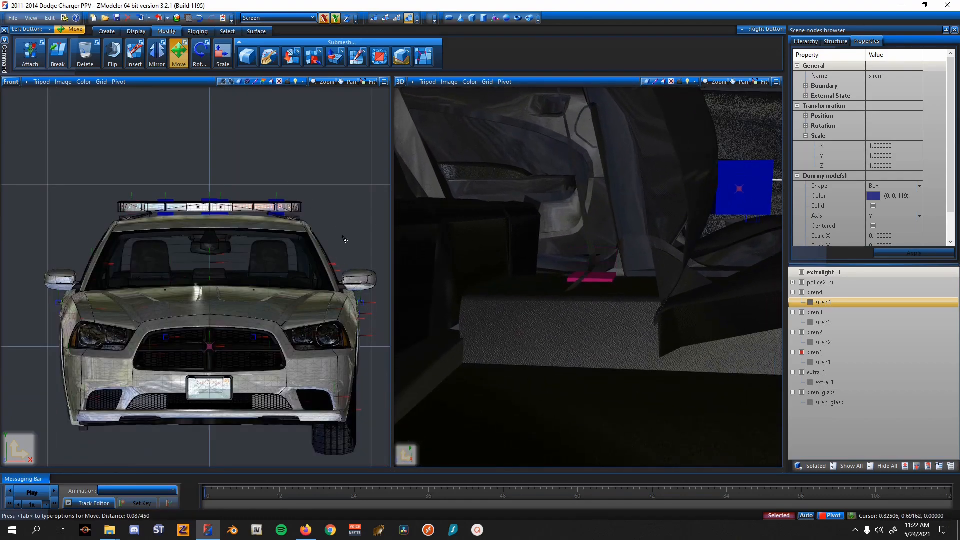
middle_click_drag(524, 275, 590, 320, "alt")
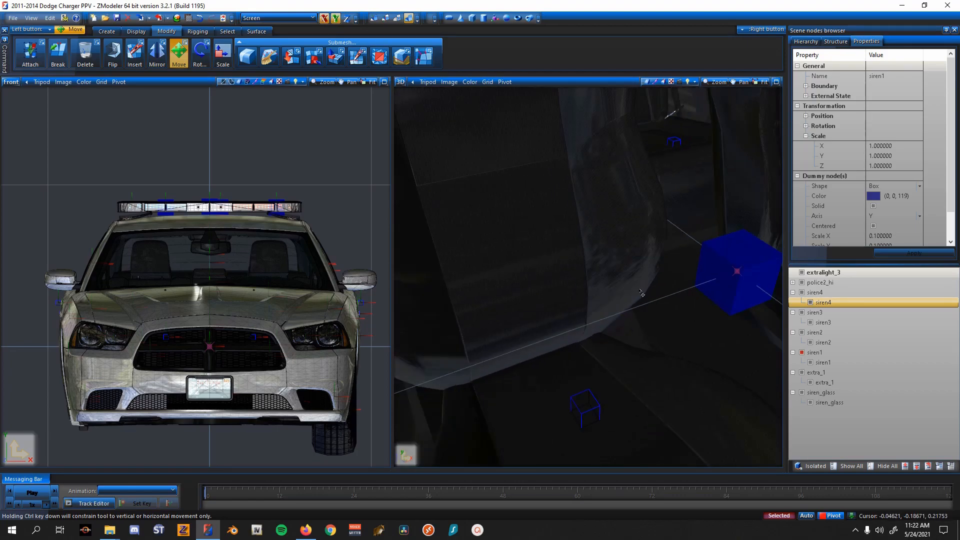
scroll(317, 136, "down", 2)
scroll(485, 222, "down", 4)
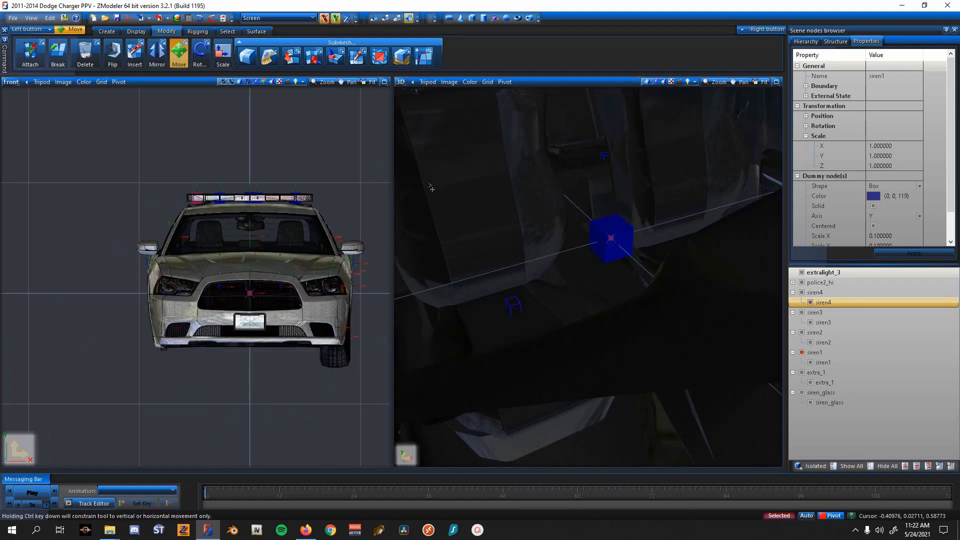
- Examine how the selected siren1 dummy lines up with the lightbar and the other siren dummies from several angles
scroll(484, 221, "down", 3)
middle_click_drag(485, 222, 494, 279)
middle_click_drag(516, 220, 637, 332)
scroll(545, 293, "down", 3)
middle_click_drag(541, 333, 620, 263)
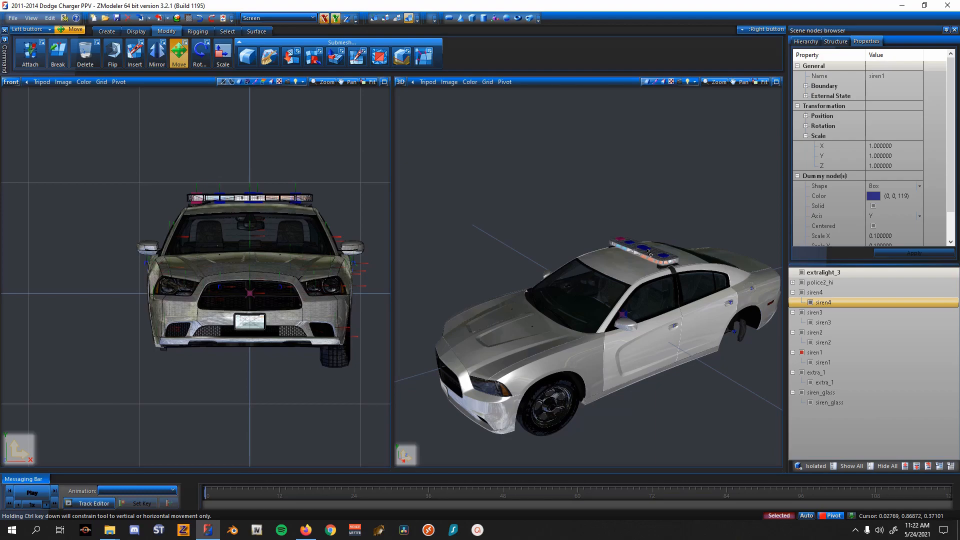
scroll(616, 241, "up", 10)
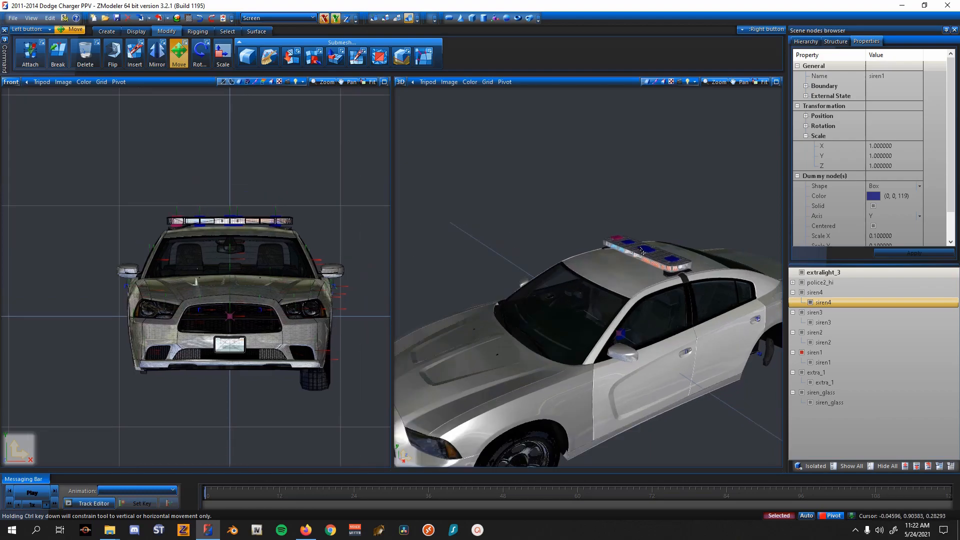
scroll(584, 239, "up", 3)
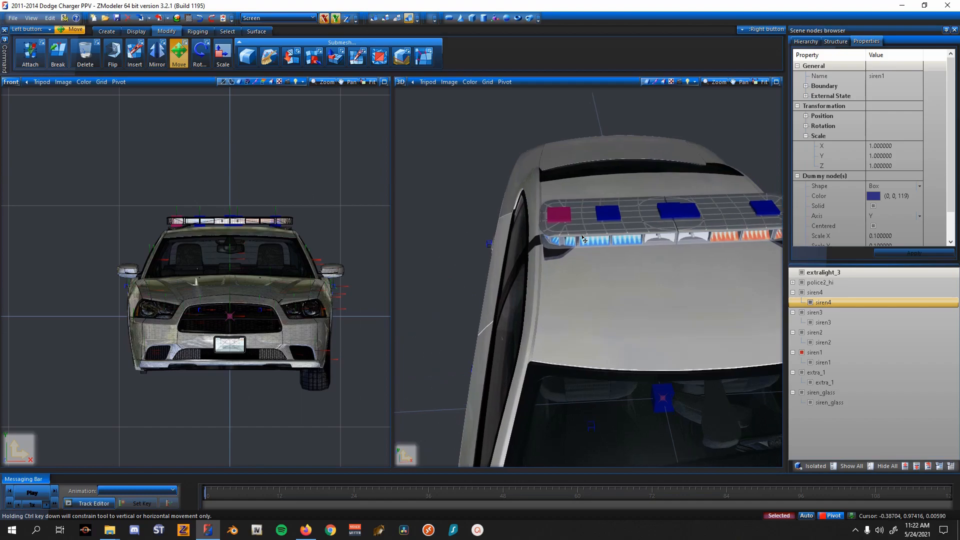
middle_click_drag(608, 325, 630, 226)
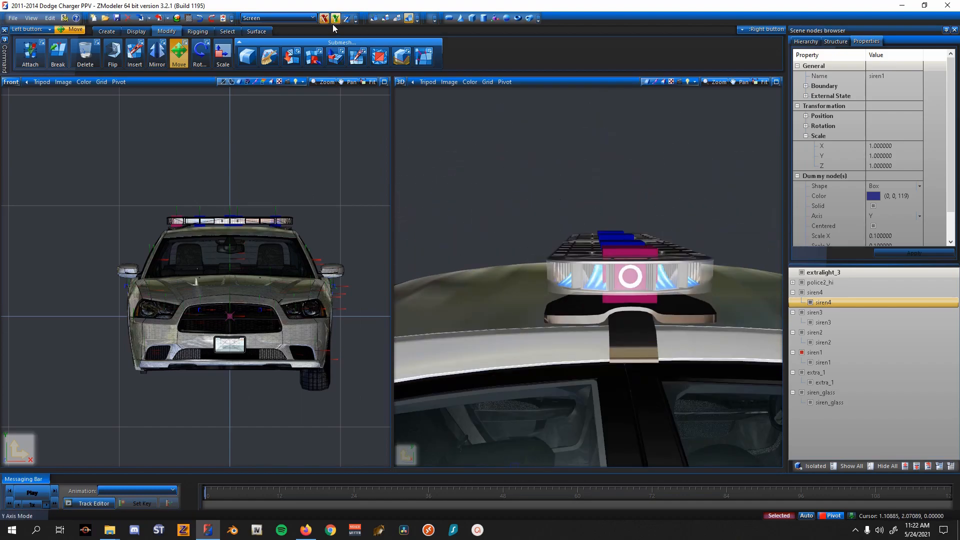
scroll(172, 220, "up", 3)
scroll(599, 288, "up", 3)
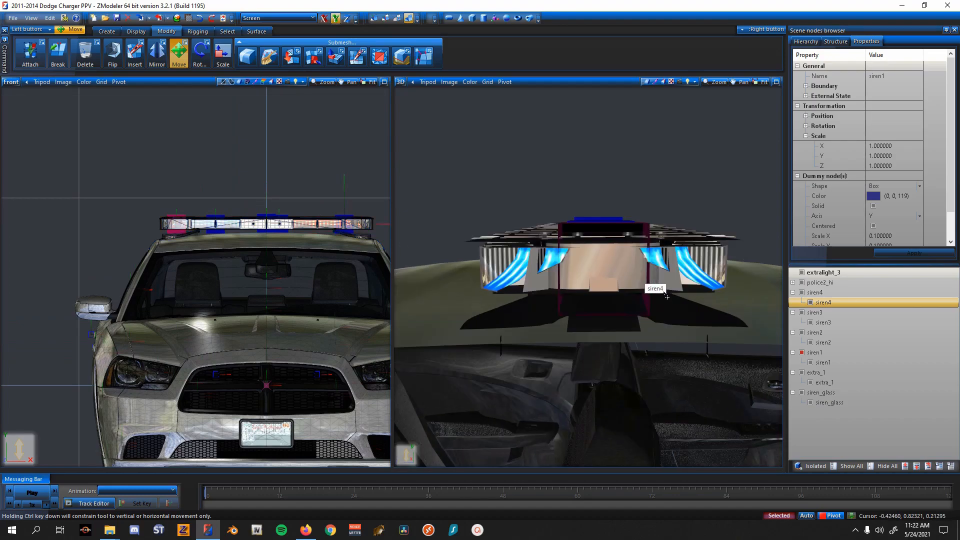
scroll(599, 288, "down", 2)
scroll(157, 230, "up", 4)
scroll(157, 230, "up", 1)
middle_click_drag(595, 280, 493, 274)
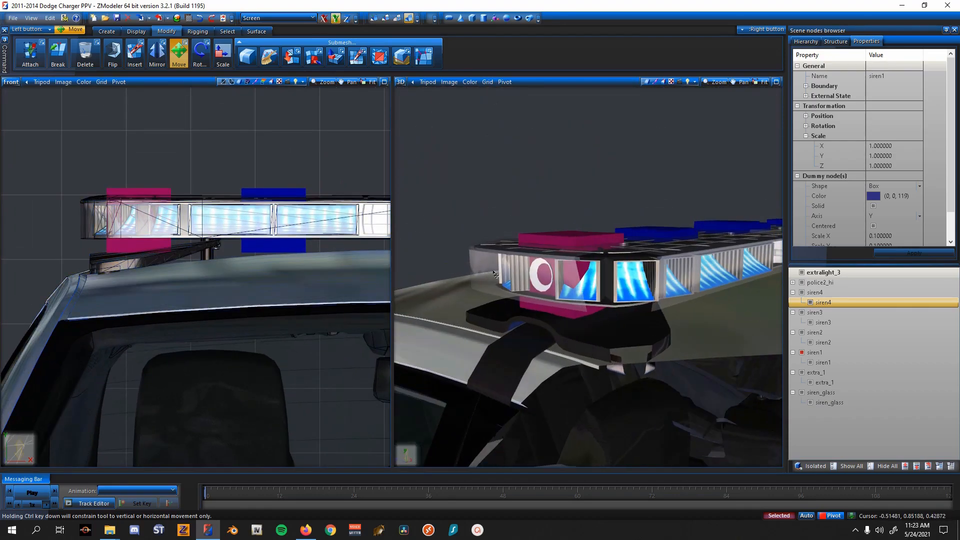
- Isolate the siren2 mesh with its dummy and check their placement against the extra_1 lightbar mesh
left_click(827, 413)
left_click(886, 466)
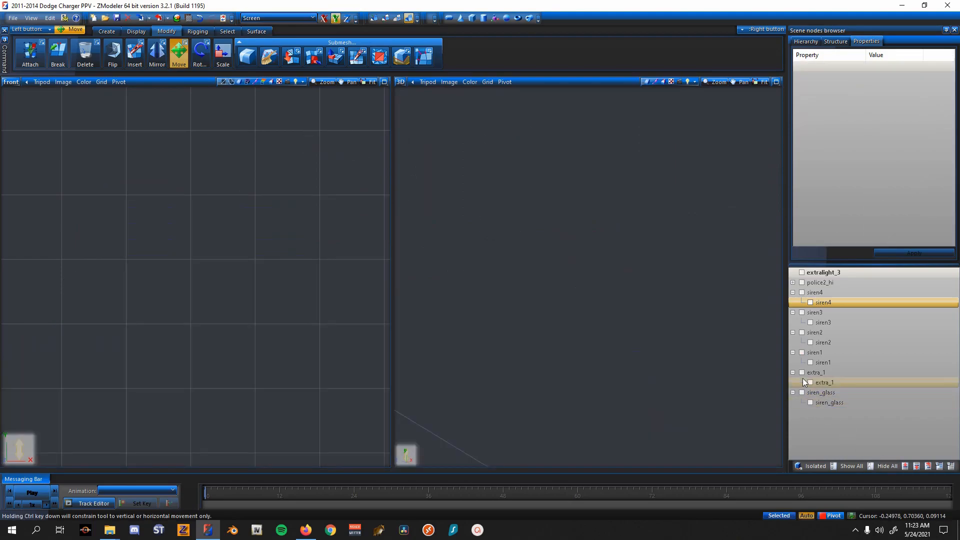
left_click(810, 342)
left_click(801, 332)
middle_click_drag(725, 330, 662, 359)
left_click(810, 381)
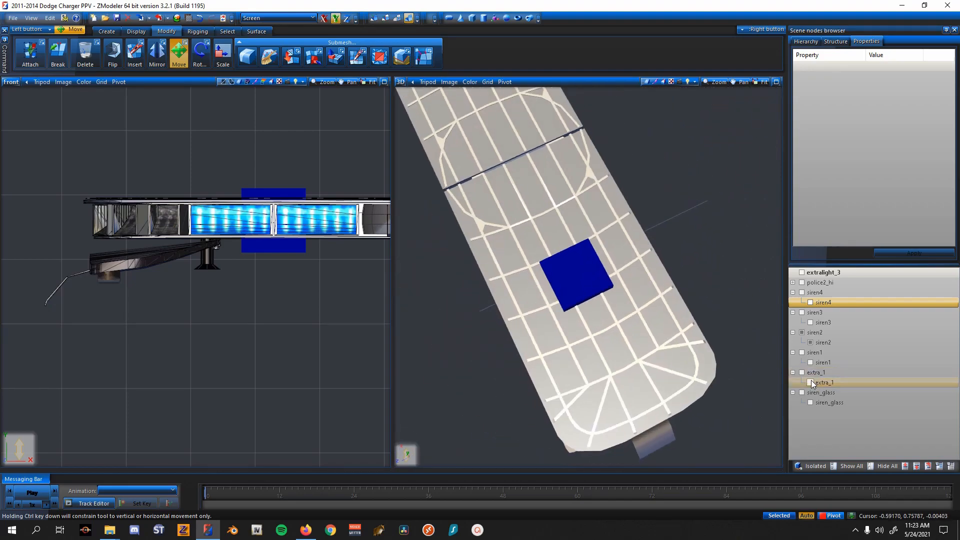
left_click(810, 380)
- Show only the siren3 mesh and its dummy, and move the dummy about 0.064 along the X axis
left_click(809, 342)
left_click(802, 333)
left_click(810, 323)
left_click(802, 312)
middle_click_drag(715, 297, 199, 234)
left_click(326, 18)
middle_click_drag(309, 116, 270, 123)
middle_click_drag(532, 192, 497, 224)
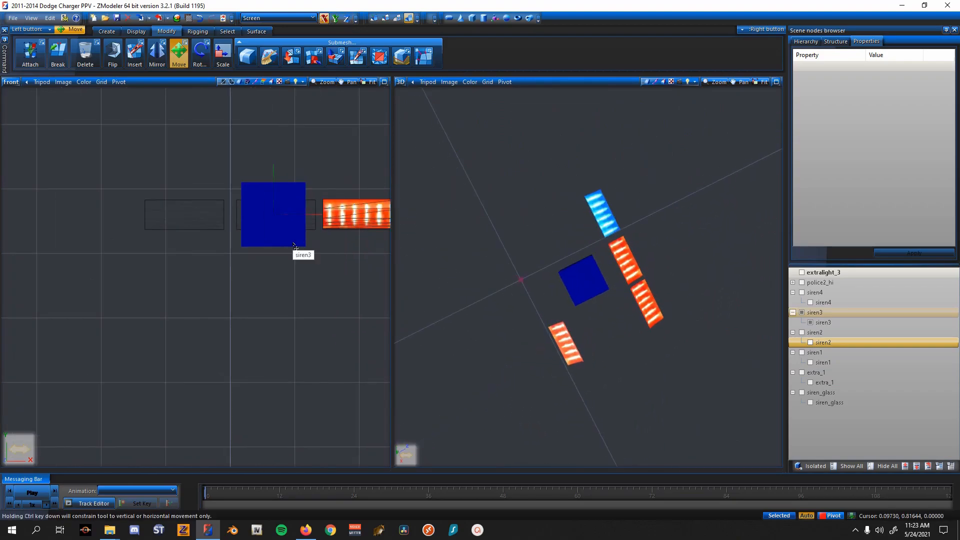
middle_click_drag(294, 245, 229, 243)
left_click_drag(235, 245, 278, 253)
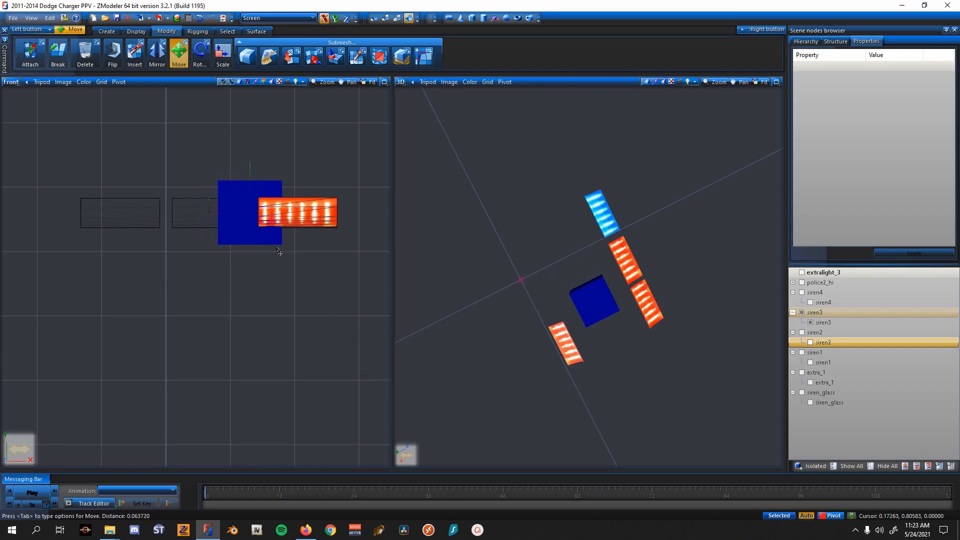
middle_click_drag(453, 280, 592, 290)
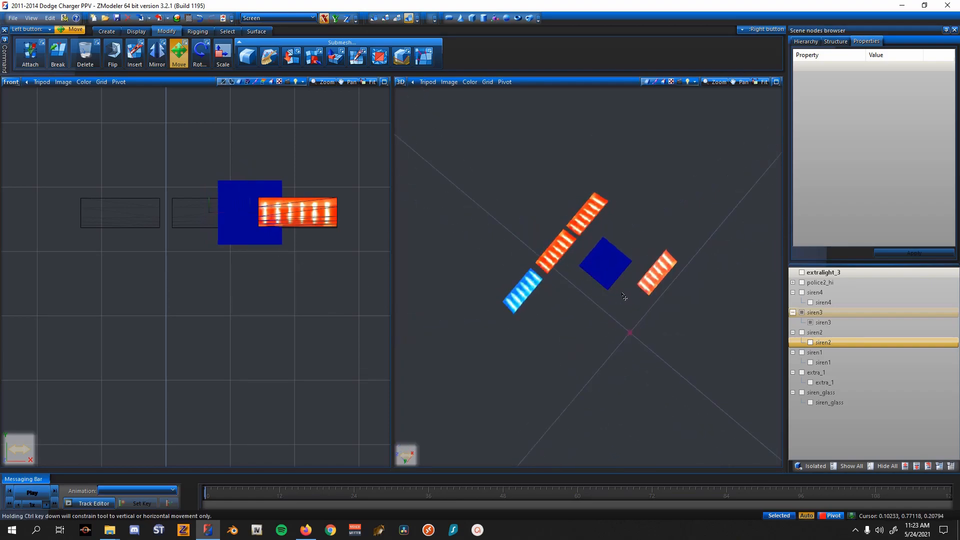
- Replace the shown siren3 nodes with the siren4 mesh and dummy and compare their positions
left_click(810, 323)
left_click(802, 313)
left_click(809, 303)
left_click(803, 293)
middle_click_drag(770, 298, 720, 295)
- Show the siren1, siren2 and siren3 meshes beside siren4's mesh, and hide the siren4 dummy
left_click(811, 361)
left_click(809, 361)
left_click(810, 360)
left_click(810, 342)
left_click(810, 322)
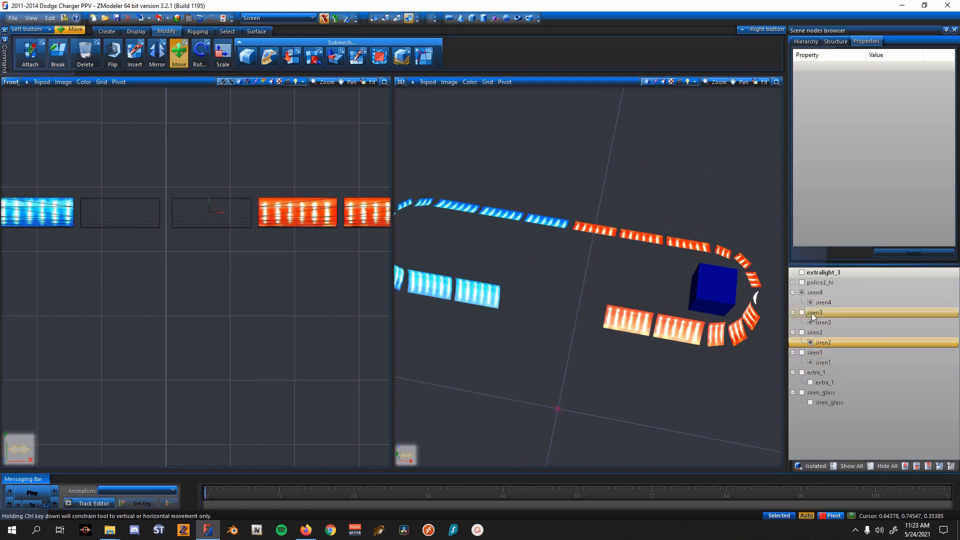
left_click(802, 292)
scroll(687, 326, "down", 2)
middle_click_drag(683, 328, 697, 321)
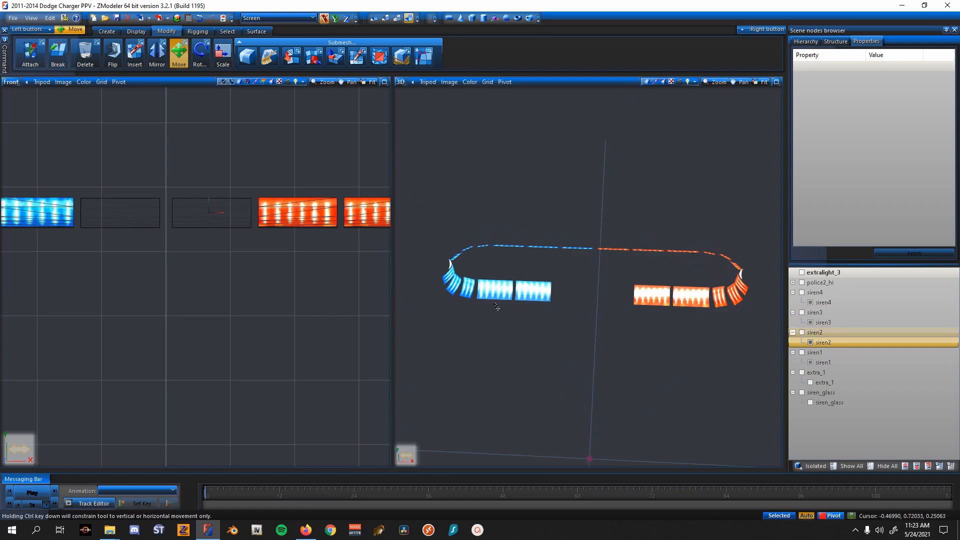
- Select the four siren meshes with the siren2 dummy shown, and try resetting their local axes to the parent
scroll(300, 300, "down", 5)
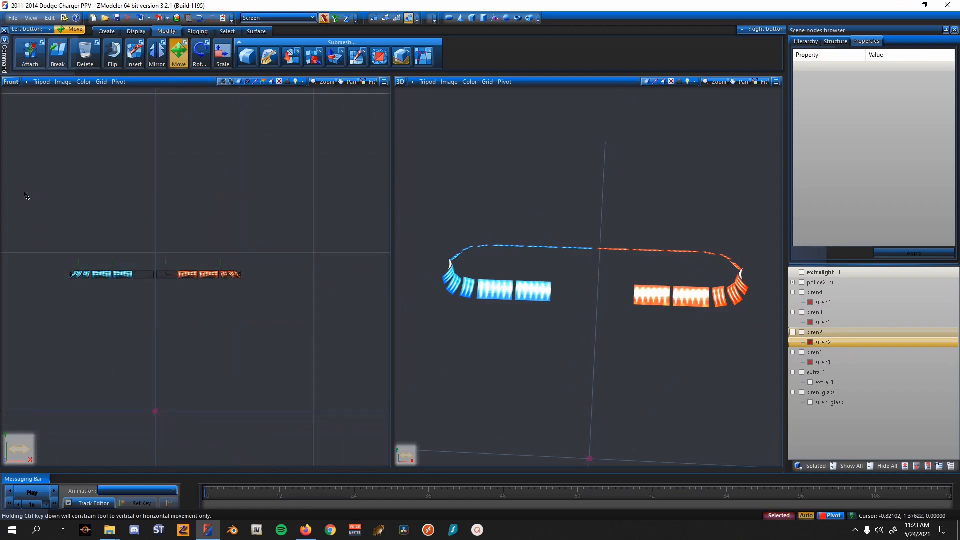
key("ctrl+a")
middle_click_drag(109, 223, 164, 229)
left_click_drag(331, 318, 79, 109)
scroll(125, 160, "up", 4)
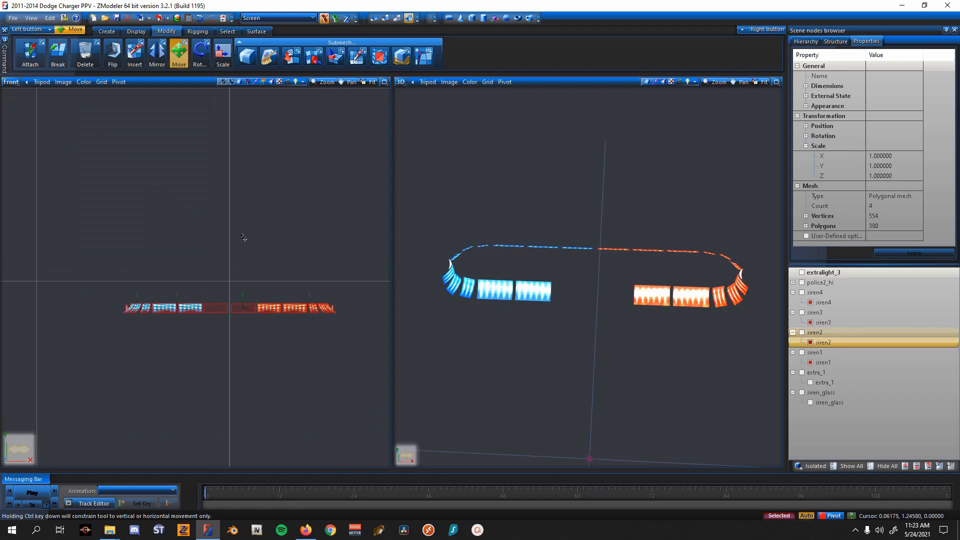
left_click(802, 333)
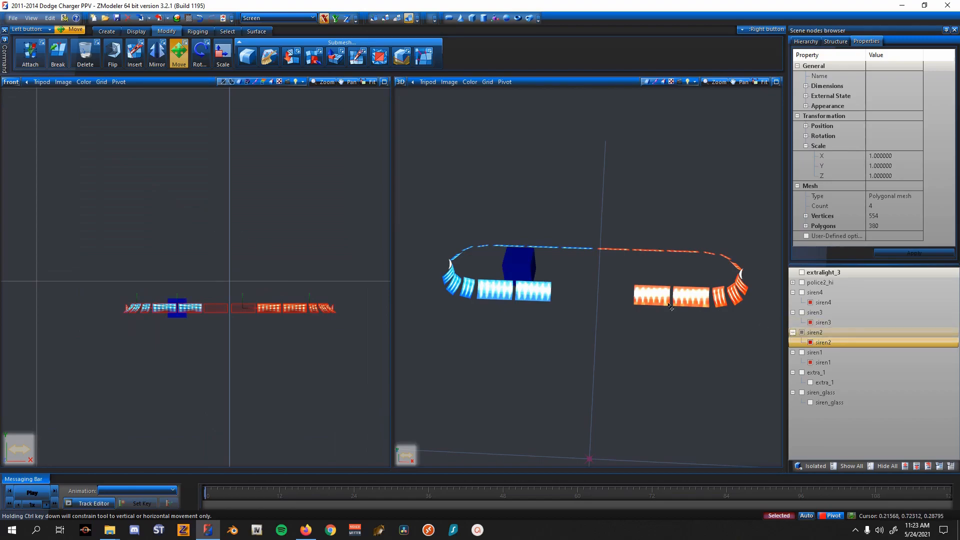
middle_click_drag(590, 294, 607, 312)
left_click(138, 32)
left_click(176, 59)
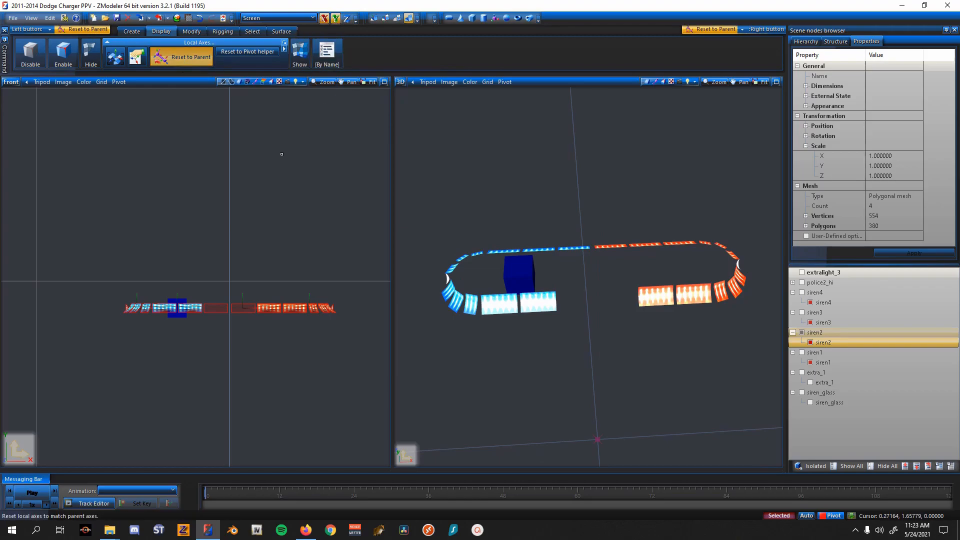
scroll(235, 200, "up", 3)
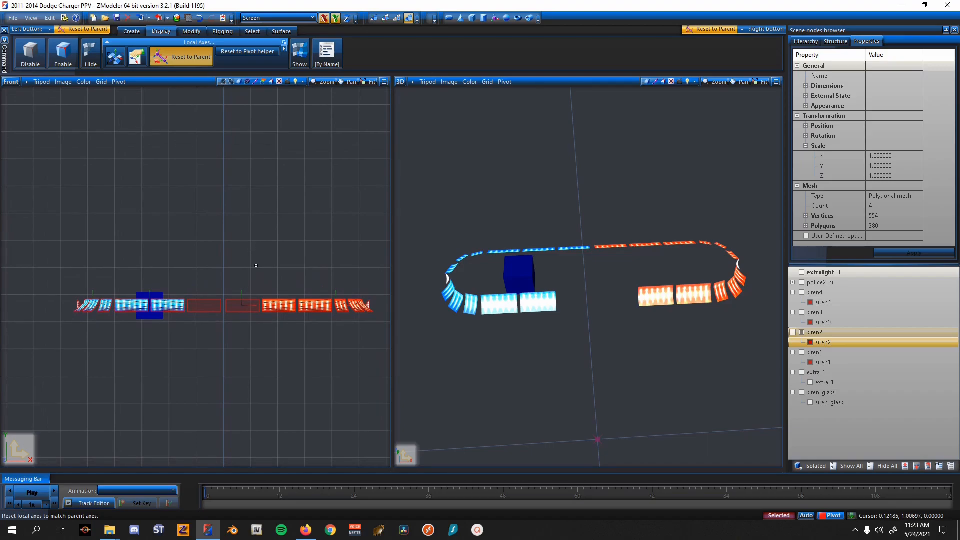
middle_click_drag(256, 266, 256, 240)
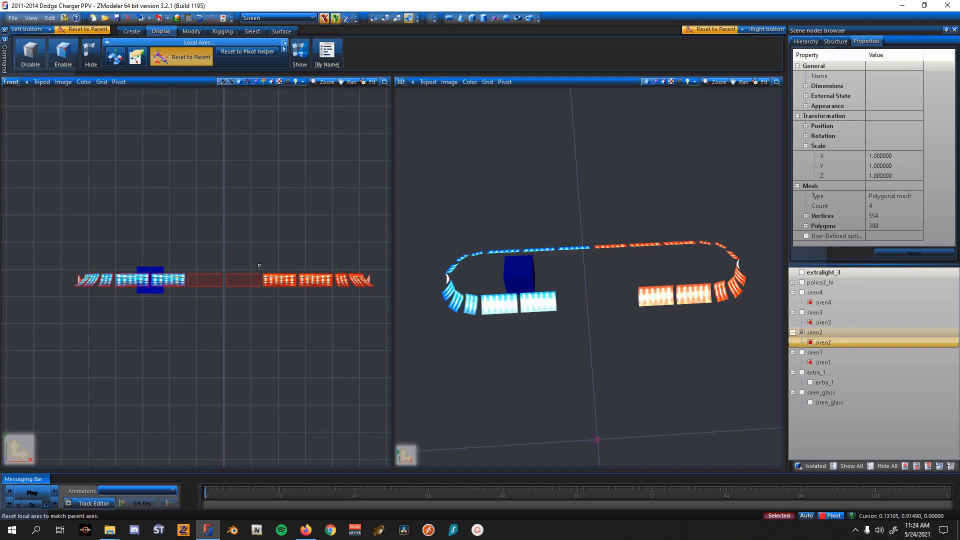
left_click(200, 19)
left_click(190, 33)
left_click(200, 54)
left_click(179, 55)
- Hide the siren2 dummy and reselect all four siren meshes
scroll(256, 187, "down", 2)
scroll(536, 250, "down", 3)
middle_click_drag(606, 283, 596, 285)
right_click_drag(304, 168, 330, 194)
scroll(360, 219, "down", 1)
middle_click_drag(365, 220, 336, 217)
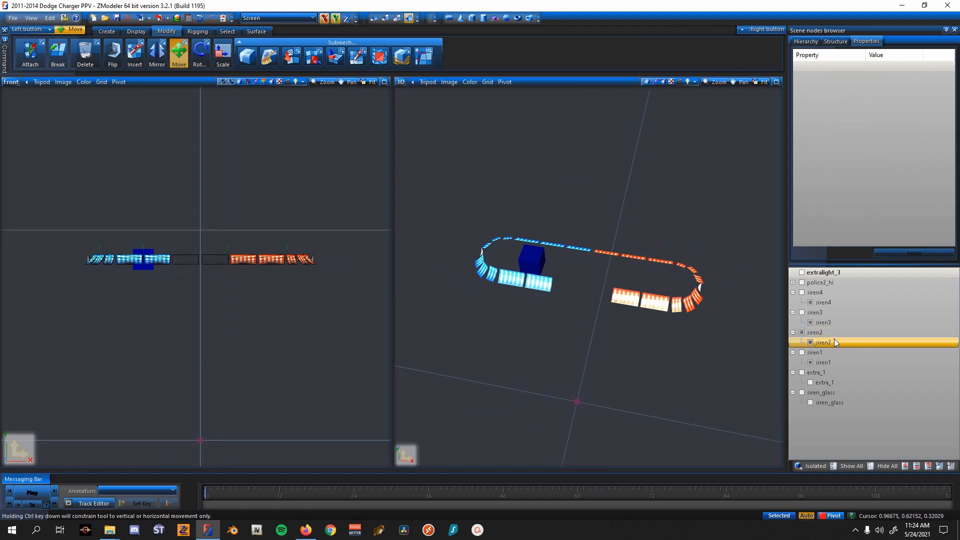
left_click(801, 332)
scroll(243, 309, "down", 1)
right_click_drag(343, 319, 75, 195)
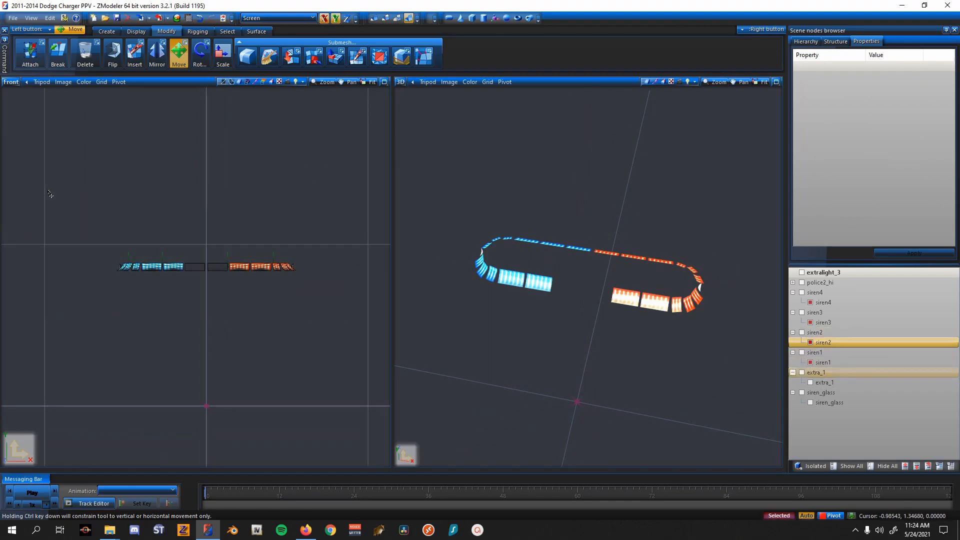
- Set the X, Y and Z scale of the four selected siren meshes to 0.01
left_click(895, 155)
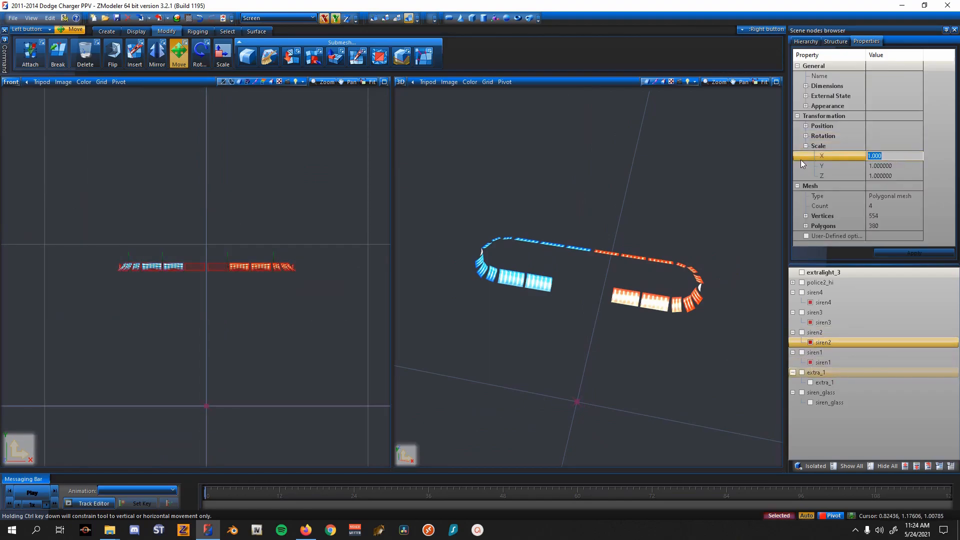
type("0.01")
left_click(905, 164)
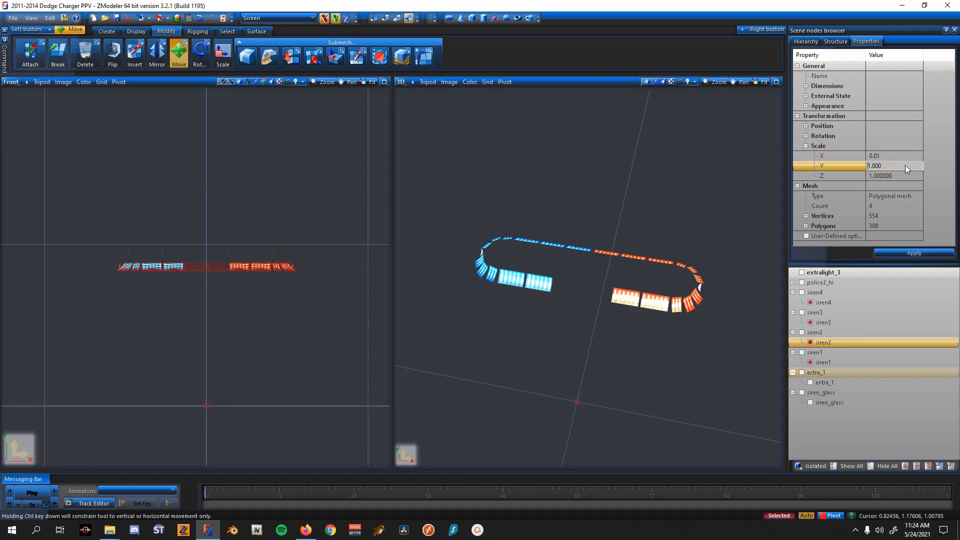
type("0.01")
left_click(903, 178)
type("0.01")
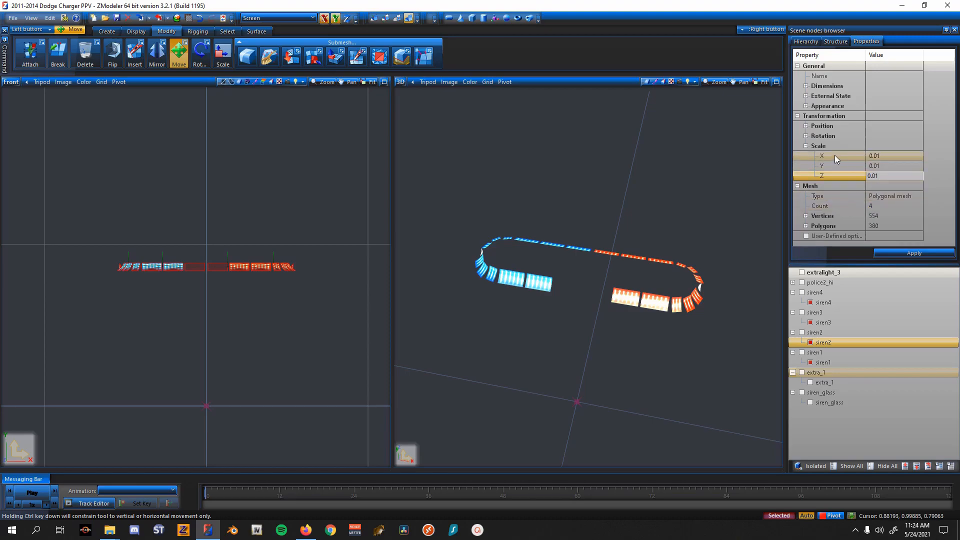
left_click(912, 252)
- Show the extra_1 and siren_glass meshes and select them together with the four siren meshes
scroll(316, 298, "down", 2)
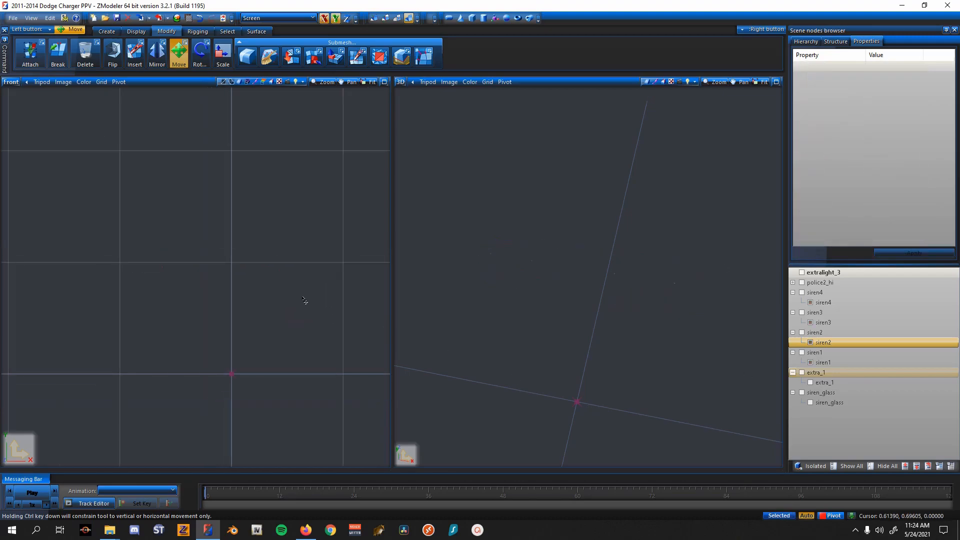
left_click_drag(342, 333, 203, 232)
key("Escape")
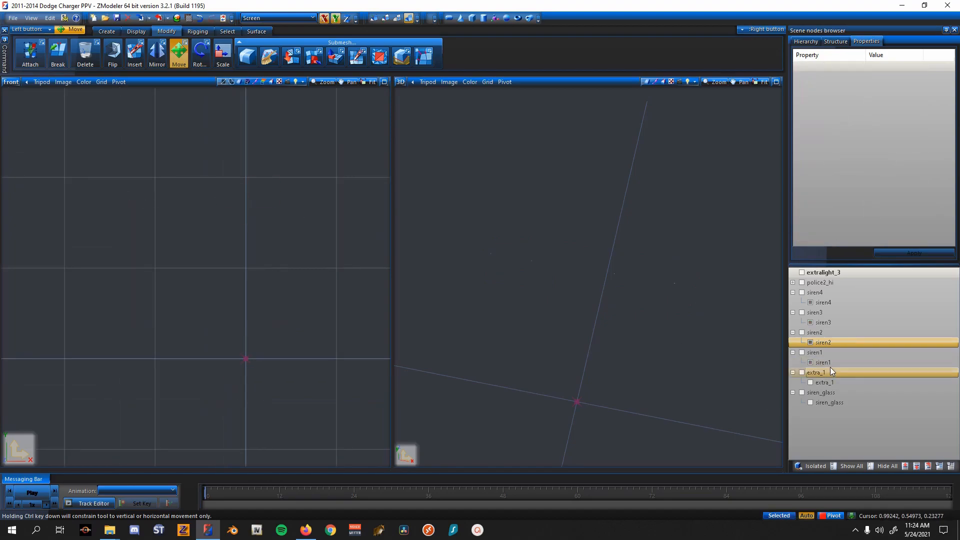
left_click(811, 381)
left_click(811, 404)
middle_click_drag(684, 399, 677, 358)
scroll(337, 339, "down", 2)
middle_click_drag(276, 334, 216, 331)
scroll(173, 318, "down", 2)
left_click_drag(310, 369, 48, 212)
left_click_drag(342, 415, 82, 184)
left_click(876, 342)
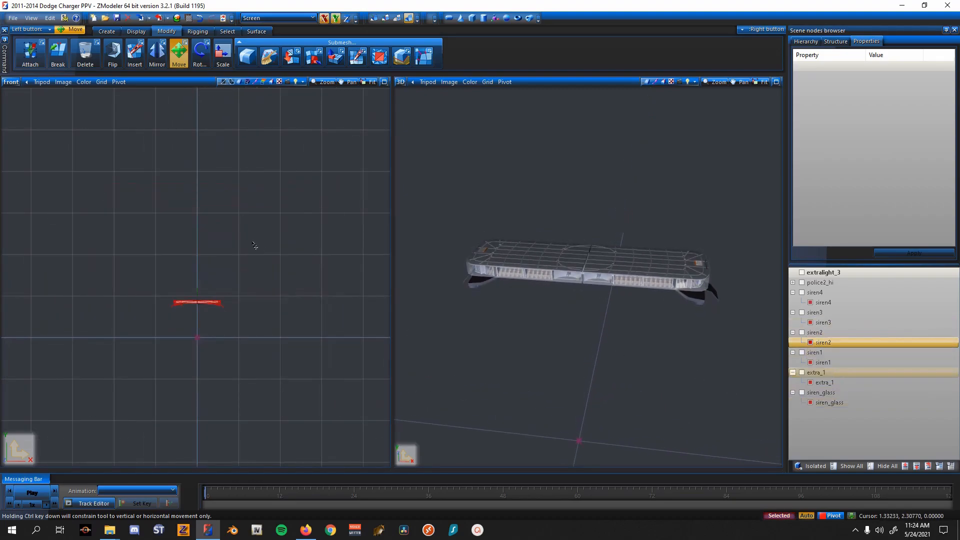
- Make three in-place copies of each of the six selected lightbar meshes
scroll(280, 224, "up", 1)
middle_click_drag(173, 175, 154, 169)
scroll(154, 169, "up", 1)
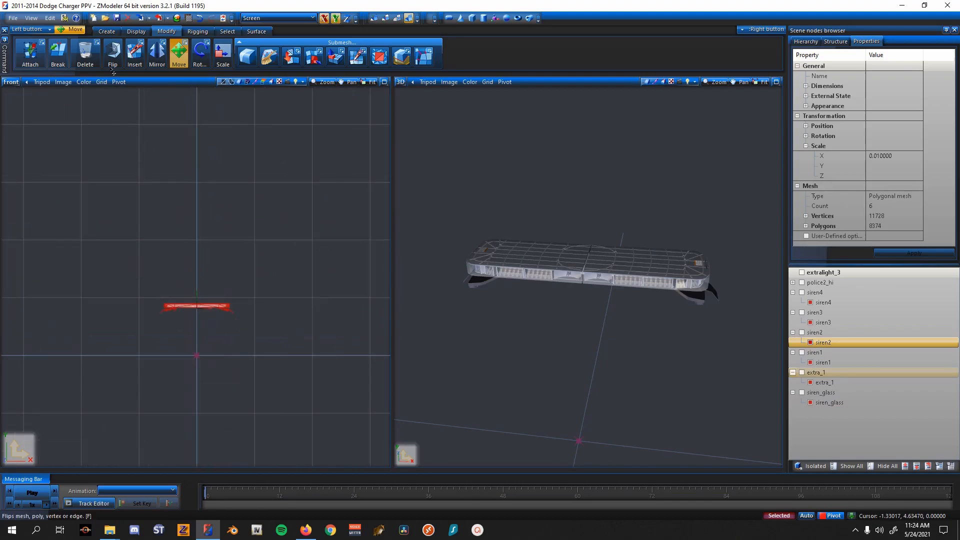
left_click(106, 31)
left_click(26, 53)
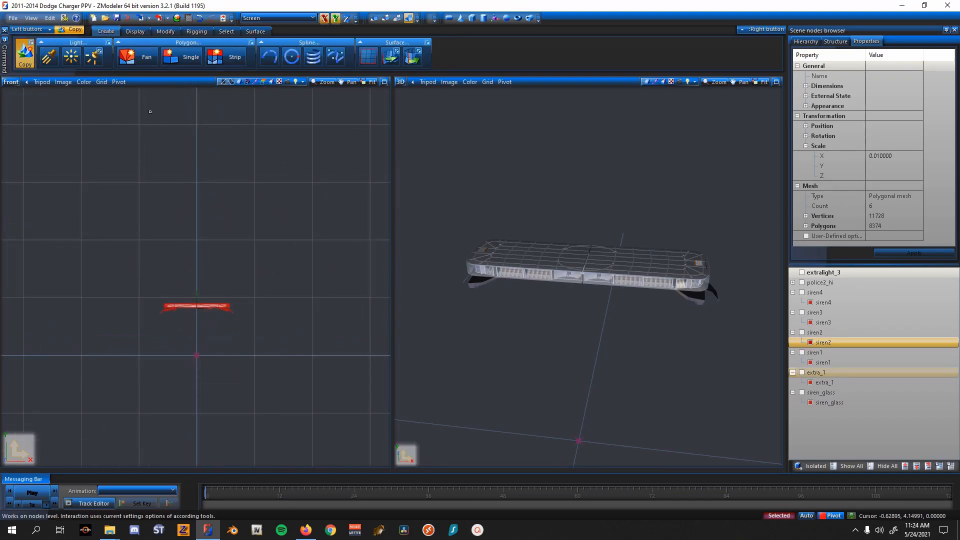
left_click(178, 125)
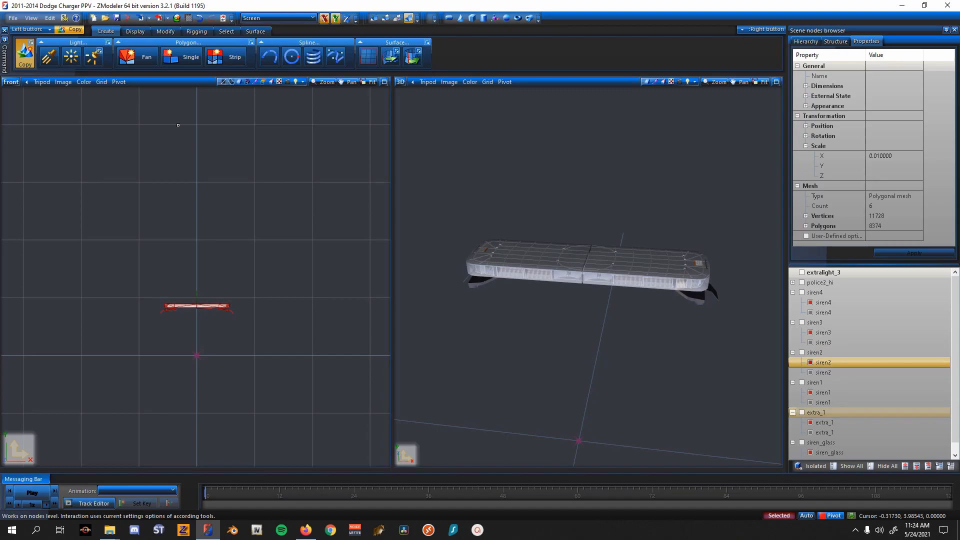
left_click(178, 125)
left_click(178, 125)
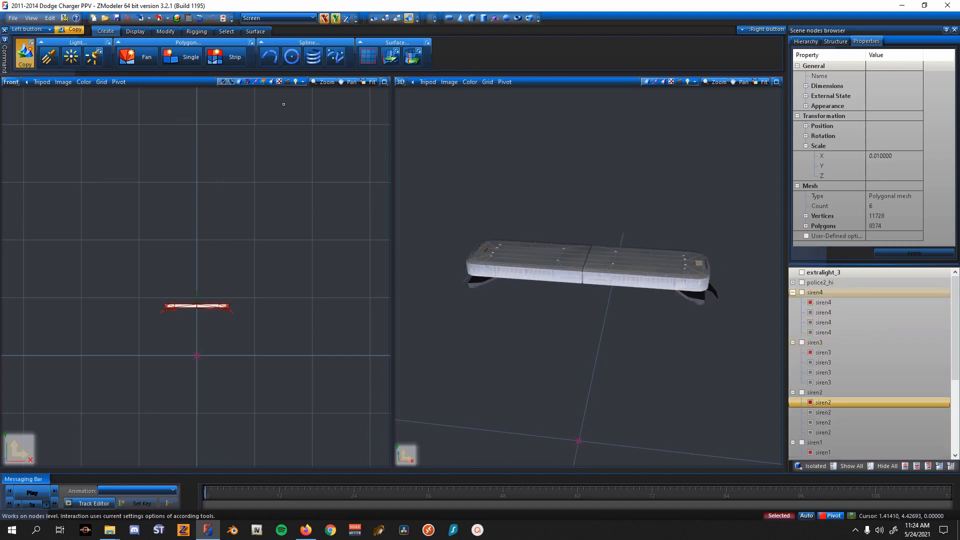
left_click(165, 31)
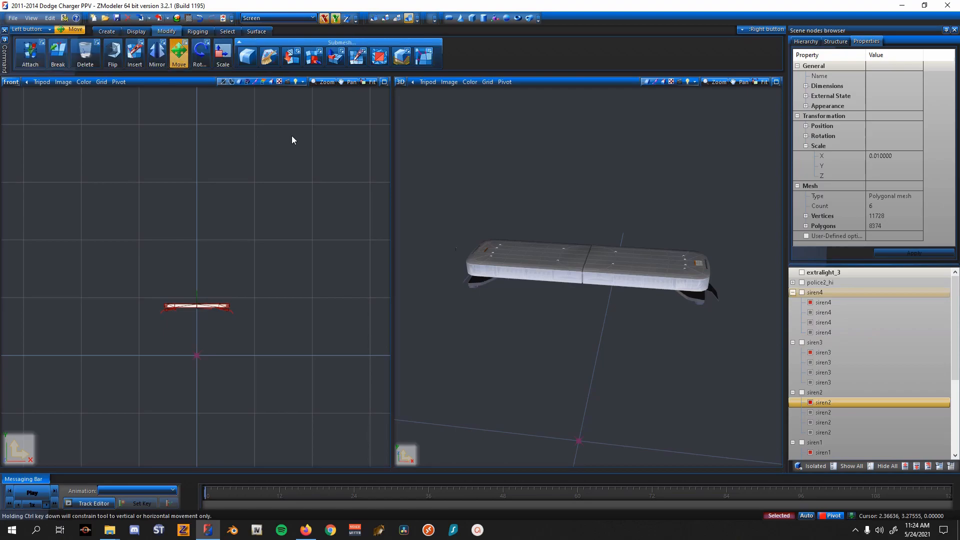
- Convert the siren4 dummy to a compound
left_click(829, 293)
left_click(835, 41)
scroll(597, 282, "up", 2)
middle_click_drag(598, 283, 572, 280)
left_click(820, 271)
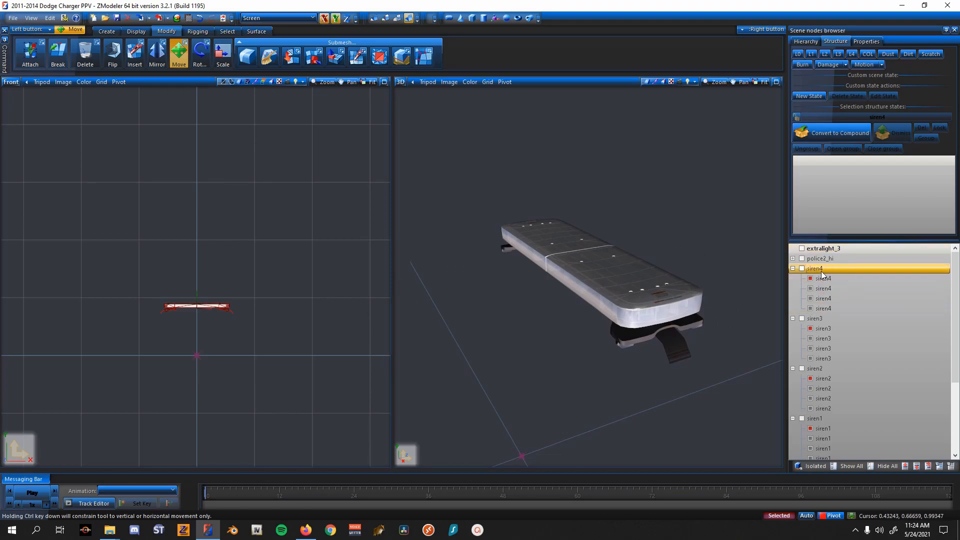
left_click(813, 133)
left_click(801, 117)
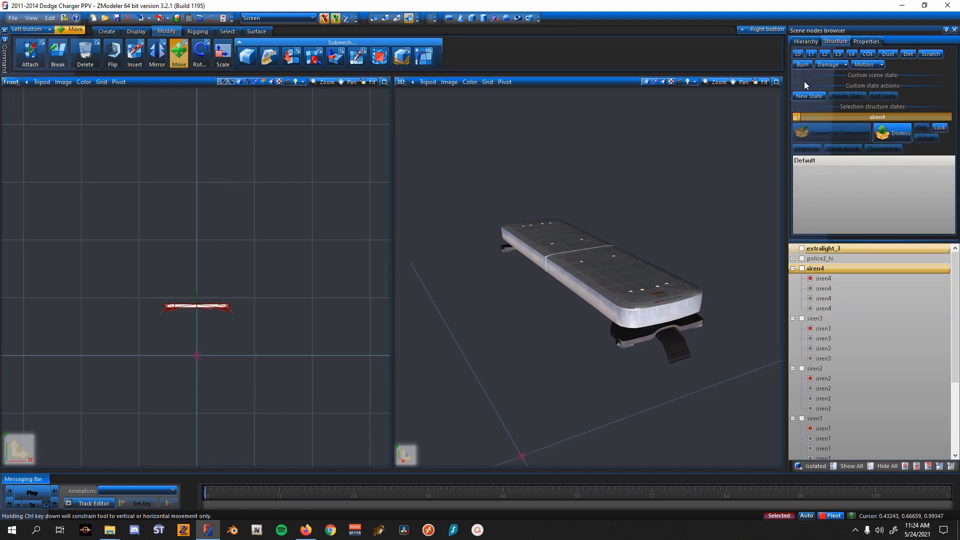
- Assign the siren4 child meshes to the L0, L1, L2 and L3 states of the siren4 compound
left_click(849, 278)
left_click(810, 54)
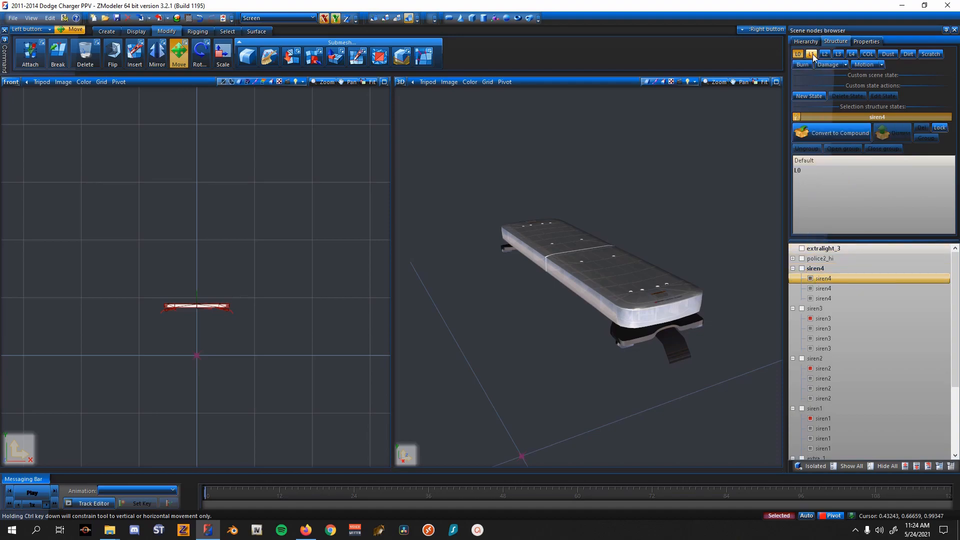
left_click(825, 54)
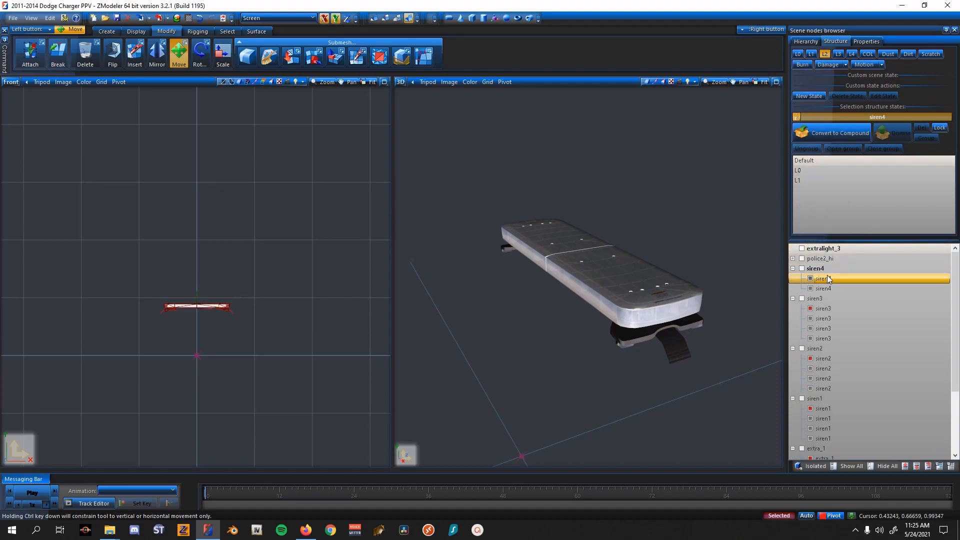
left_click_drag(831, 275, 814, 208)
- Convert siren3 to a compound and assign its child meshes to the states L0 to L3
left_click(795, 117)
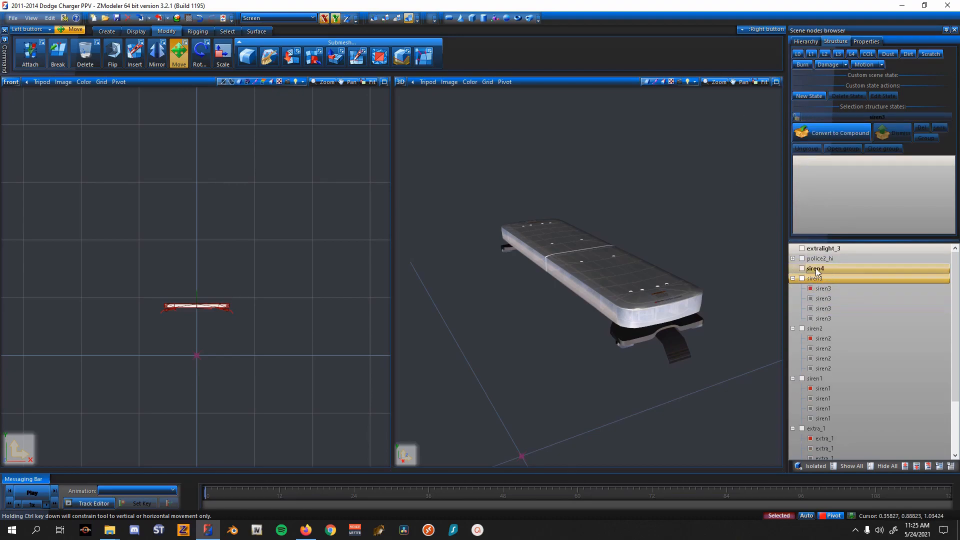
left_click(796, 116)
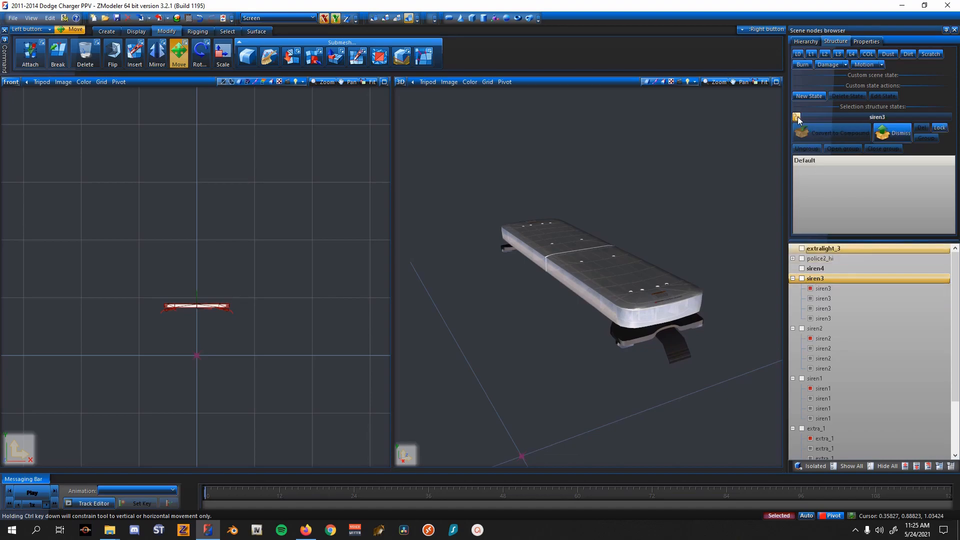
left_click_drag(849, 301, 838, 210)
left_click(812, 55)
left_click_drag(842, 290, 832, 205)
double_click(846, 279)
left_click(844, 288)
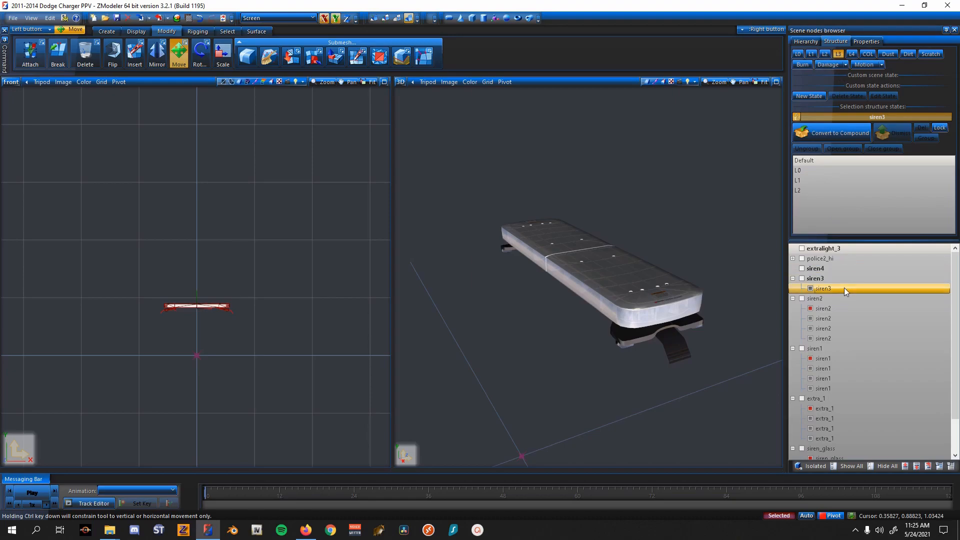
- Convert siren2 to a compound and place its child meshes in the states L0 to L3
left_click(810, 131)
left_click(811, 53)
left_click_drag(833, 298, 834, 200)
left_click(825, 54)
left_click_drag(836, 299, 837, 194)
left_click(838, 54)
- Turn siren1 into a compound and assign its four meshes to states L0, L1, L2 and L3
left_click(830, 298)
left_click(809, 131)
left_click_drag(830, 308, 828, 188)
left_click(811, 54)
left_click(825, 54)
left_click(838, 54)
left_click_drag(830, 308, 831, 197)
- Convert extra_1 to a compound with its four meshes in states L0, L1, L2 and L3
left_click(827, 308)
left_click(810, 131)
left_click(799, 119)
left_click(798, 53)
left_click(811, 54)
left_click_drag(833, 328, 832, 198)
left_click(824, 55)
key("ctrl+z")
left_click(825, 54)
left_click_drag(832, 318, 819, 197)
left_click(838, 54)
- Convert siren_glass to a compound with one mesh each in states L0, L1, L2 and L3
left_click(822, 318)
left_click(810, 131)
left_click(795, 54)
left_click(811, 54)
left_click_drag(831, 328, 834, 203)
left_click(825, 54)
left_click_drag(834, 330, 830, 203)
left_click(838, 54)
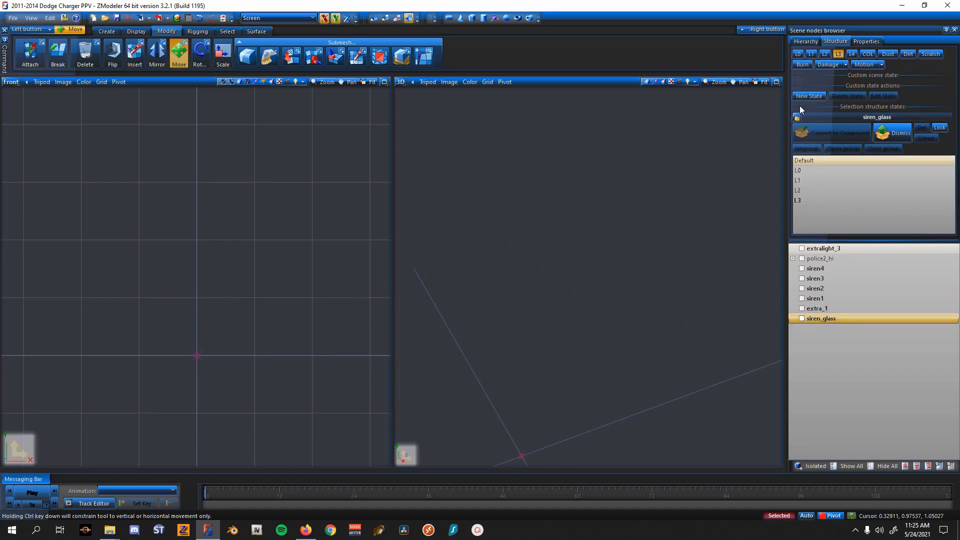
- Show the extra_1 and siren_glass compounds in the L0 state
middle_click_drag(709, 313, 773, 326)
left_click(801, 318)
left_click(801, 308)
scroll(213, 312, "up", 3)
scroll(177, 317, "up", 2)
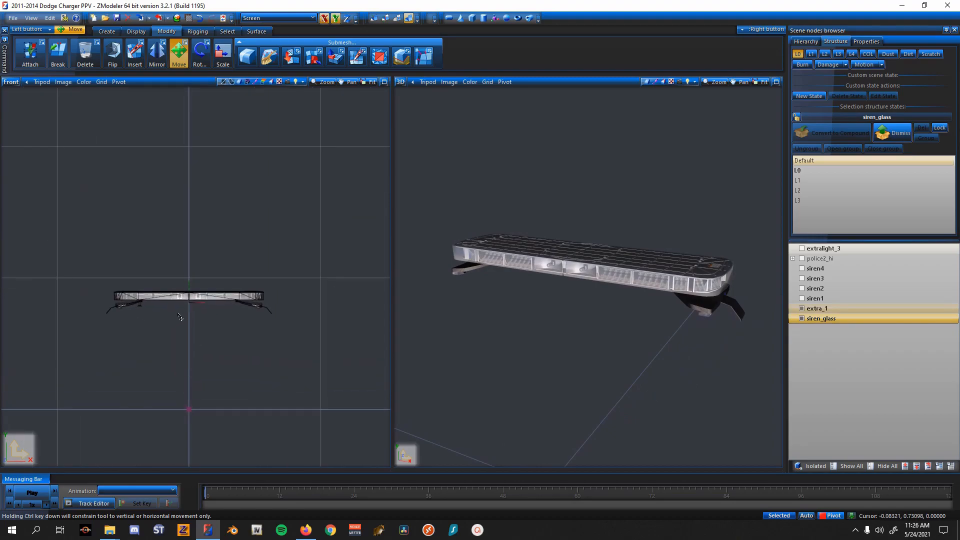
scroll(306, 199, "up", 2)
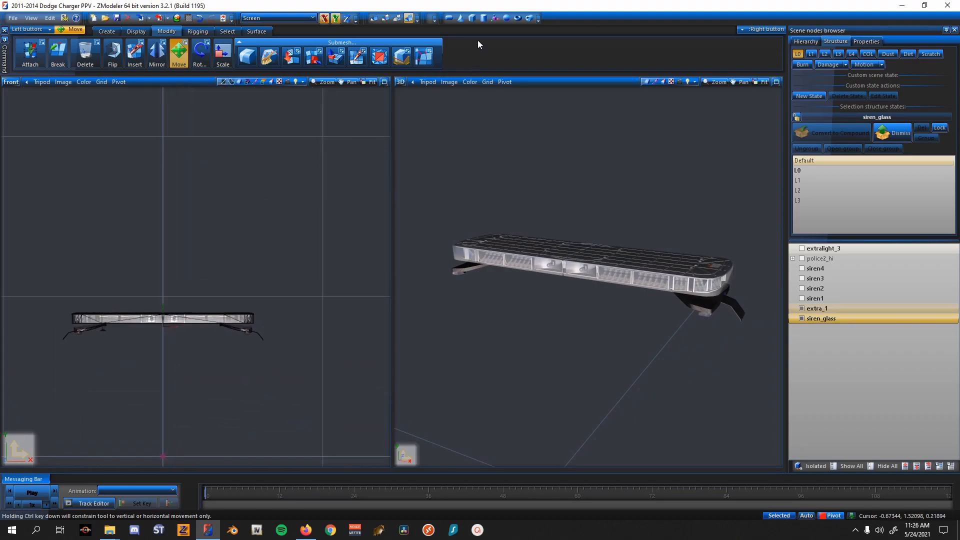
- Create a solid box over the lightbar in the front view, about 1.13 wide and 0.14 high, with a Z-Side of 1
left_click(474, 19)
scroll(139, 265, "up", 2)
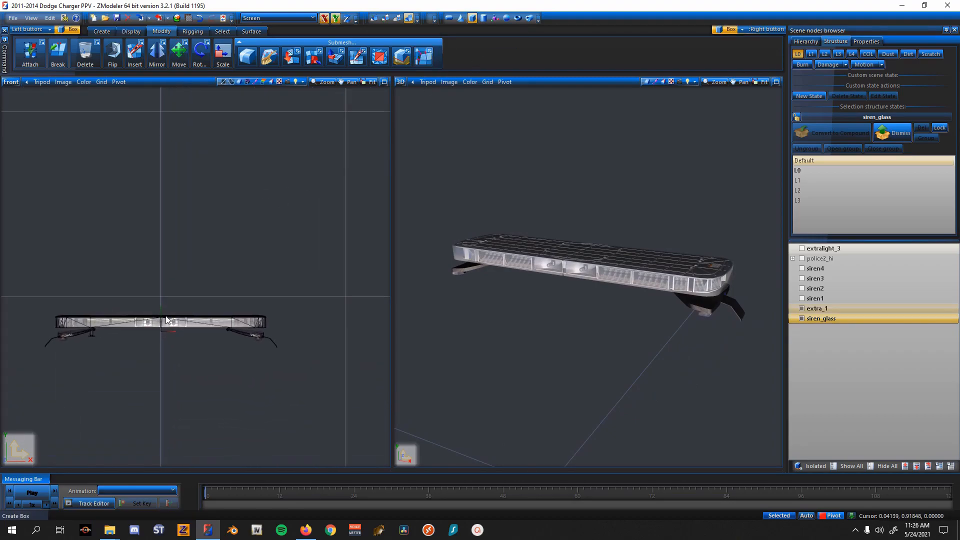
scroll(135, 264, "up", 1)
left_click_drag(73, 259, 304, 288)
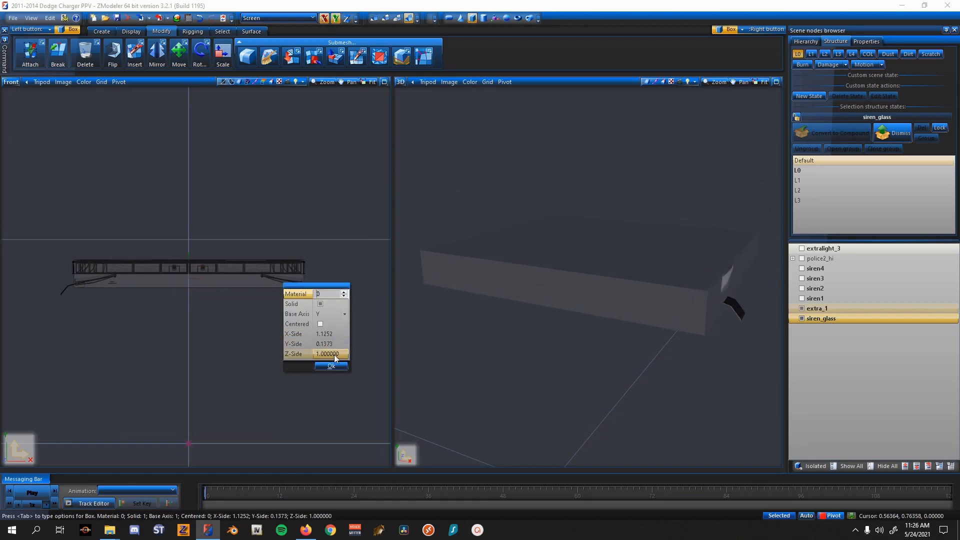
left_click(334, 365)
- Scale the box's depth to about 40% in the left view so that it suits the lightbar
left_click(23, 82)
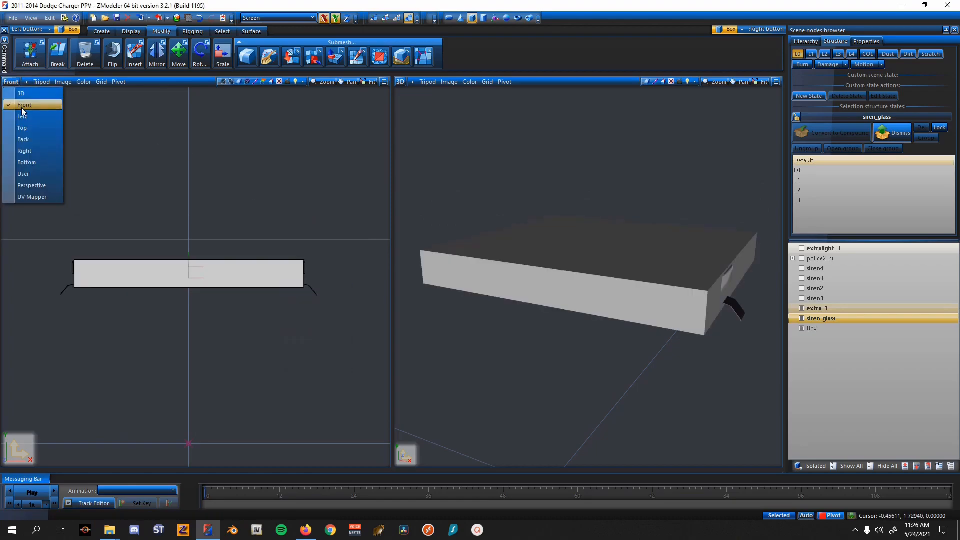
left_click(25, 117)
left_click(222, 56)
scroll(233, 231, "up", 5)
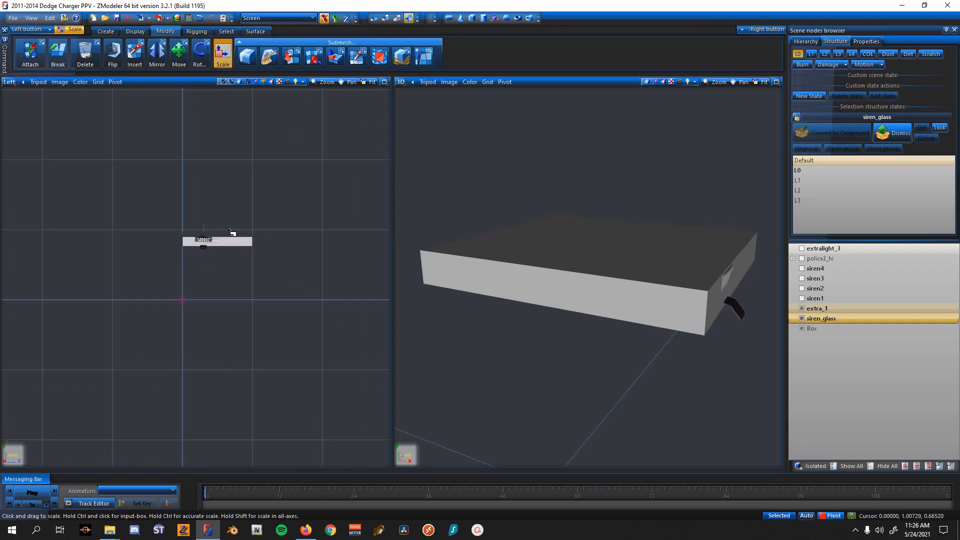
left_click_drag(300, 236, 111, 524)
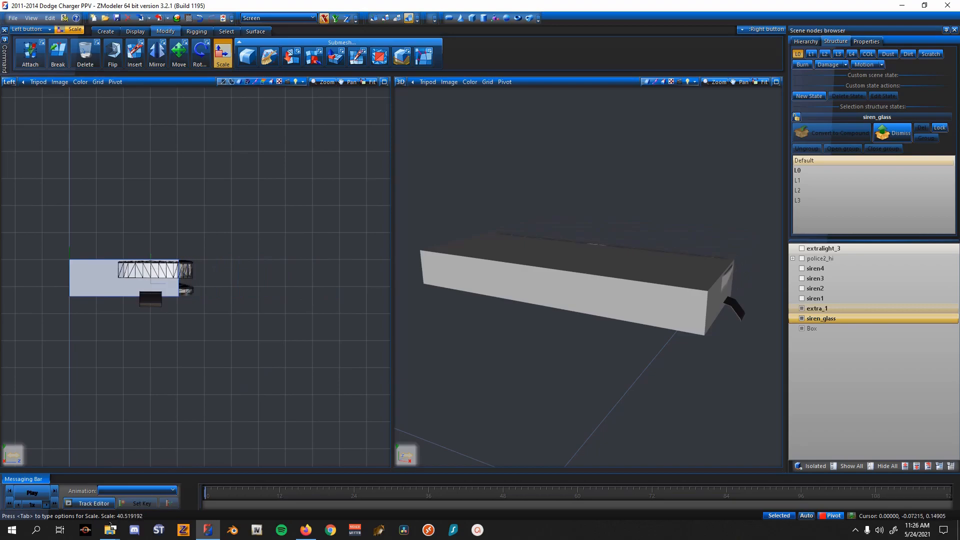
scroll(168, 387, "up", 1)
- Move the box lengthwise in the left view so that it is centred over the lightbar and encloses it
left_click_drag(73, 270, 88, 407)
left_click_drag(62, 254, 60, 142)
key("s")
key("m")
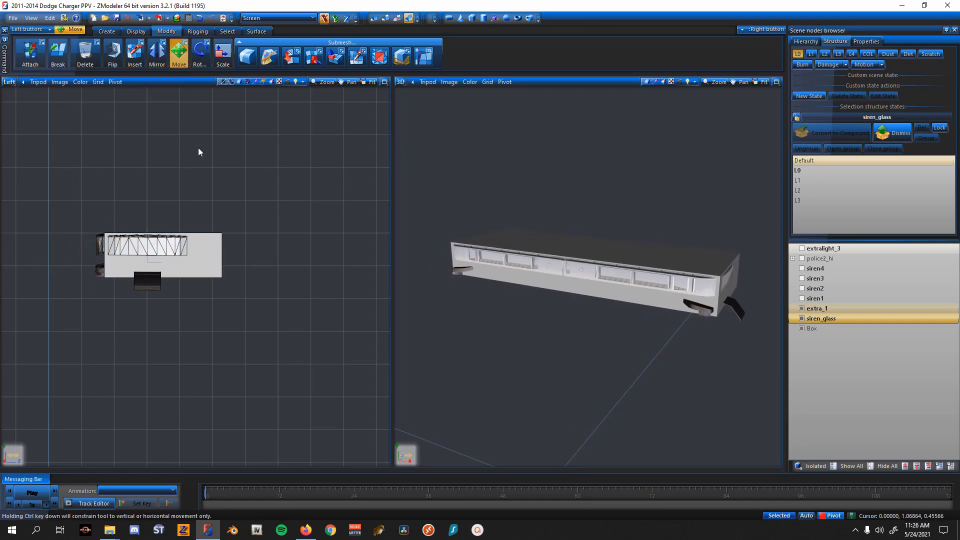
left_click_drag(205, 251, 191, 251)
middle_click_drag(565, 297, 660, 239)
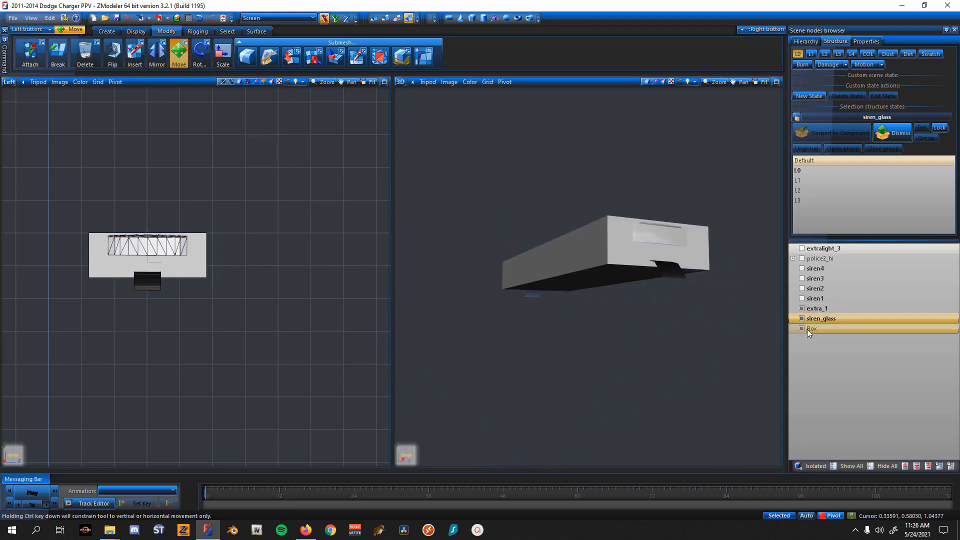
- Hide siren_glass and extra_1, make an in-place copy of the box and hide one of the two boxes
left_click(802, 318)
left_click(801, 308)
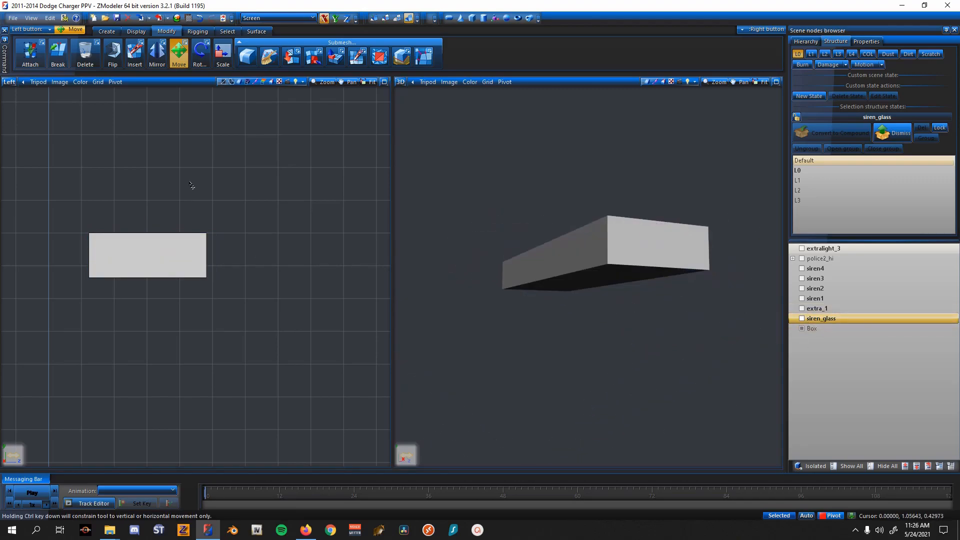
left_click(106, 32)
left_click(25, 54)
left_click(184, 244)
left_click(166, 32)
left_click(178, 53)
left_click(809, 329)
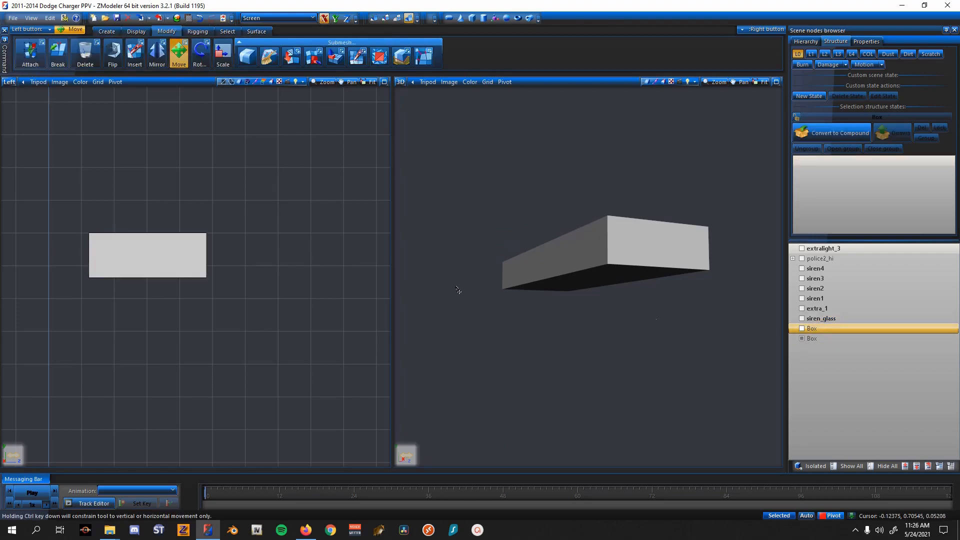
- Select the visible box, show siren_glass, and scale the box down vertically to suit the glass height
right_click(186, 244)
left_click(210, 250)
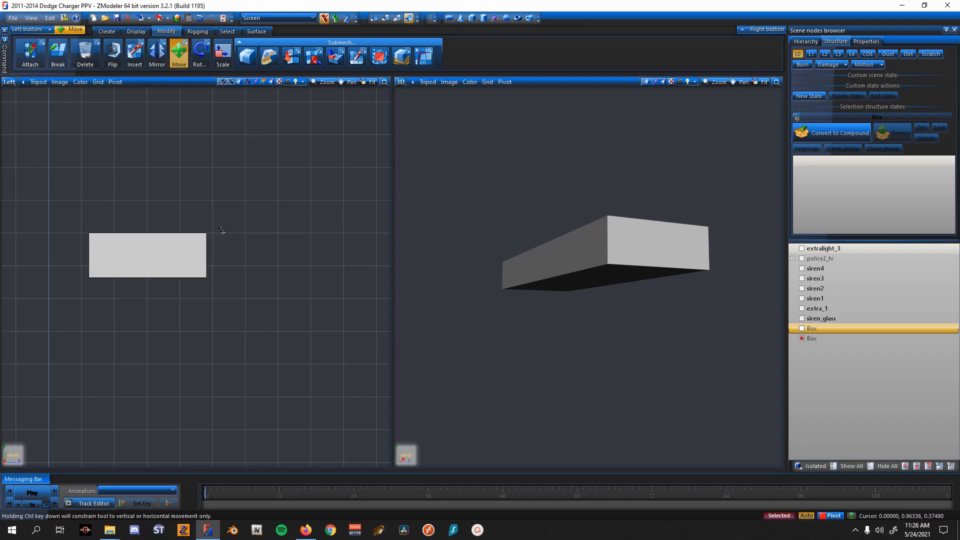
left_click(801, 319)
left_click(222, 53)
left_click(335, 19)
left_click_drag(322, 112, 285, 212)
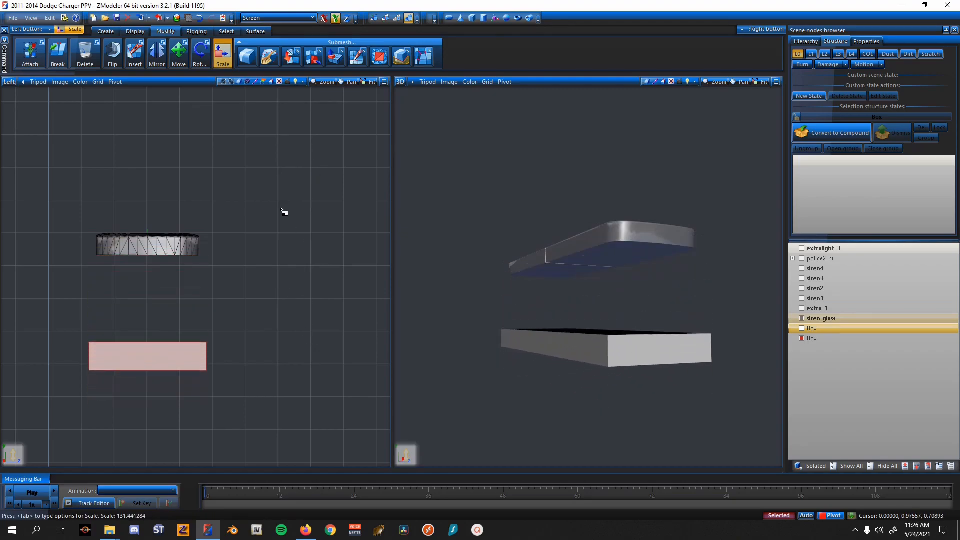
- Move the flattened box up about 0.33 so that it encloses siren_glass, and deselect it
left_click(179, 54)
left_click_drag(223, 220, 217, 112)
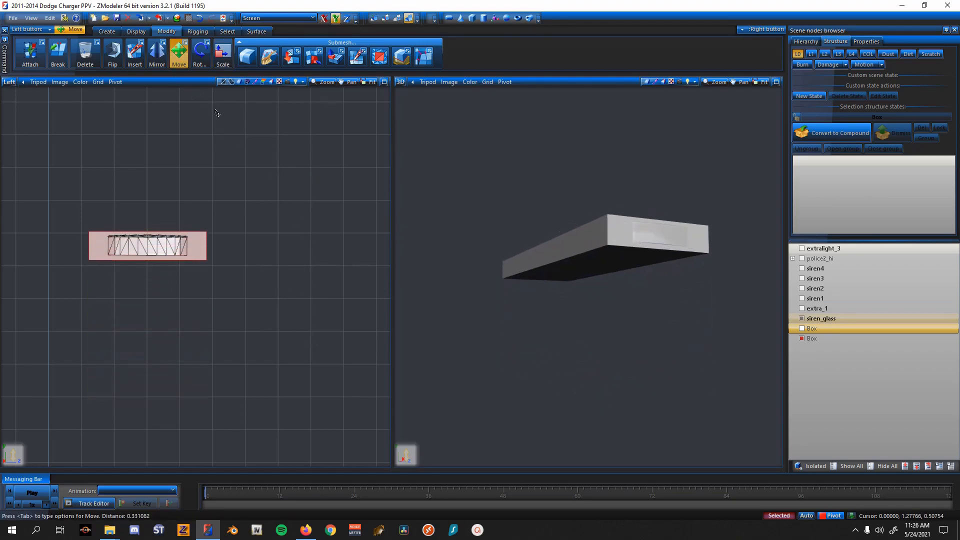
middle_click_drag(470, 249, 537, 282)
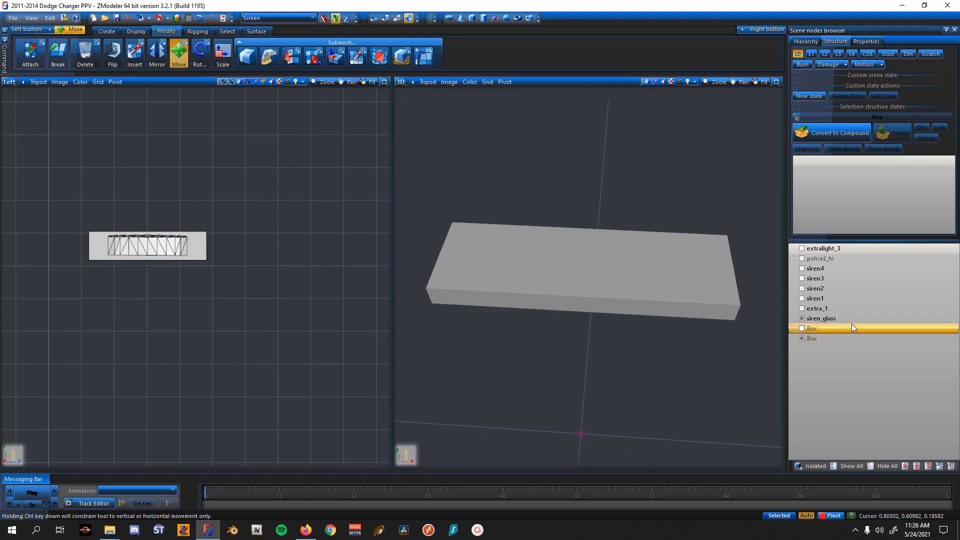
- Toggle the visibility of siren_glass and the two boxes to identify the flatter box in the node list
left_click(823, 318)
key("ctrl+c")
middle_click_drag(724, 343, 628, 280)
left_click(802, 319)
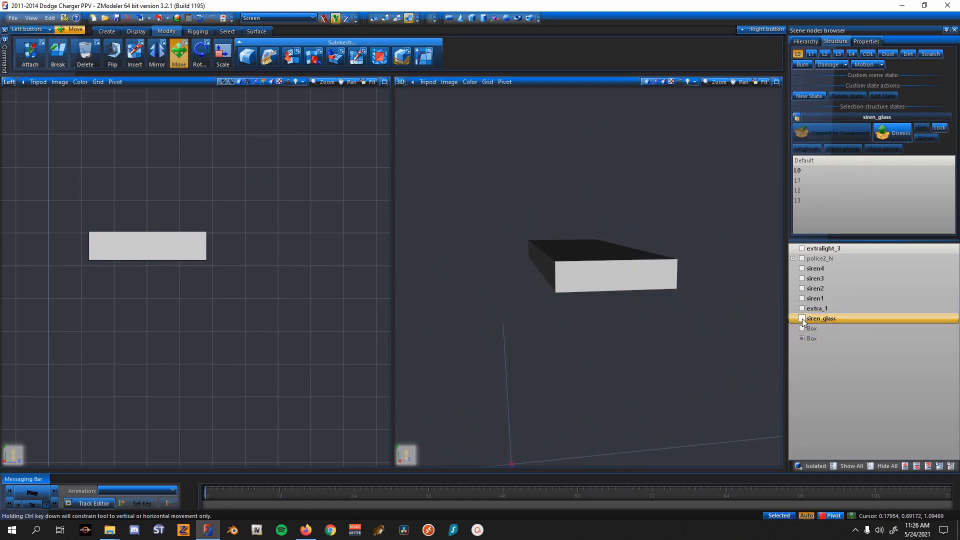
left_click(802, 319)
left_click(802, 319)
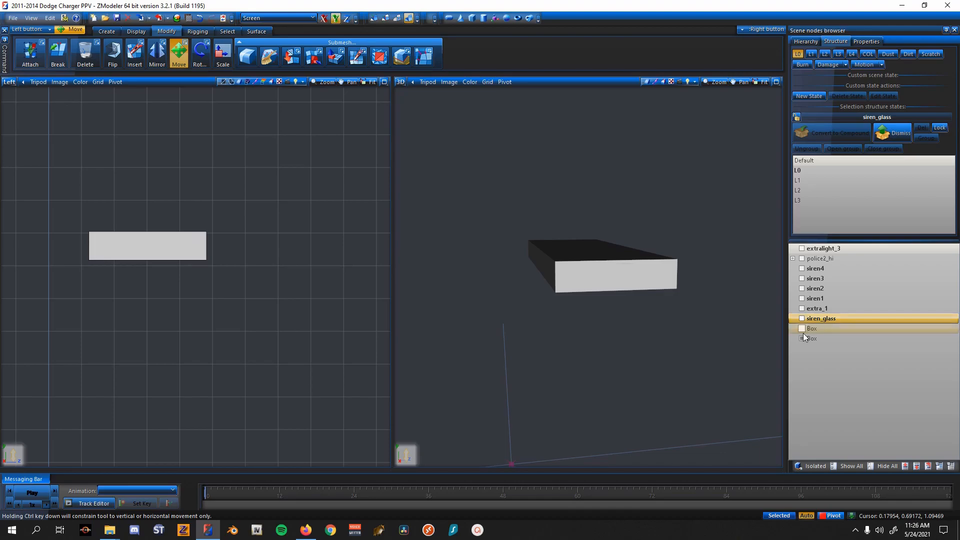
left_click(802, 328)
left_click(802, 328)
left_click(802, 338)
left_click(801, 338)
left_click(802, 339)
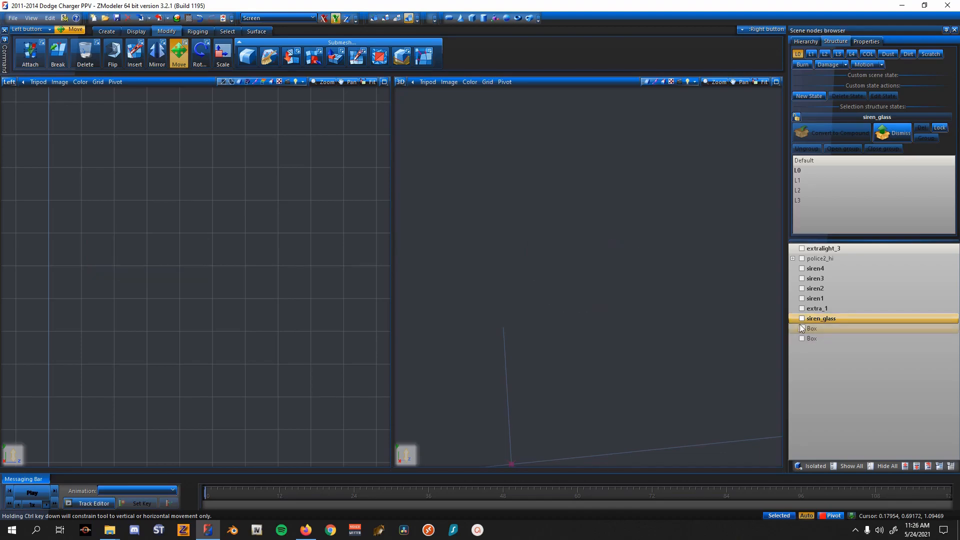
left_click(801, 328)
left_click(802, 329)
left_click(802, 339)
- Rename the flatter box as siren_glass [COL]
double_click(862, 340)
key("ctrl+a")
key("ctrl+v")
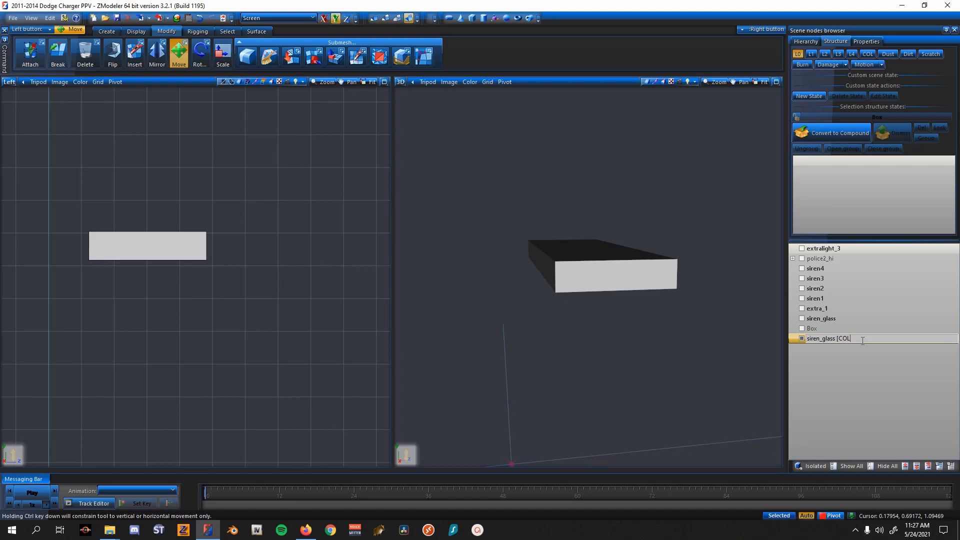
key("Return")
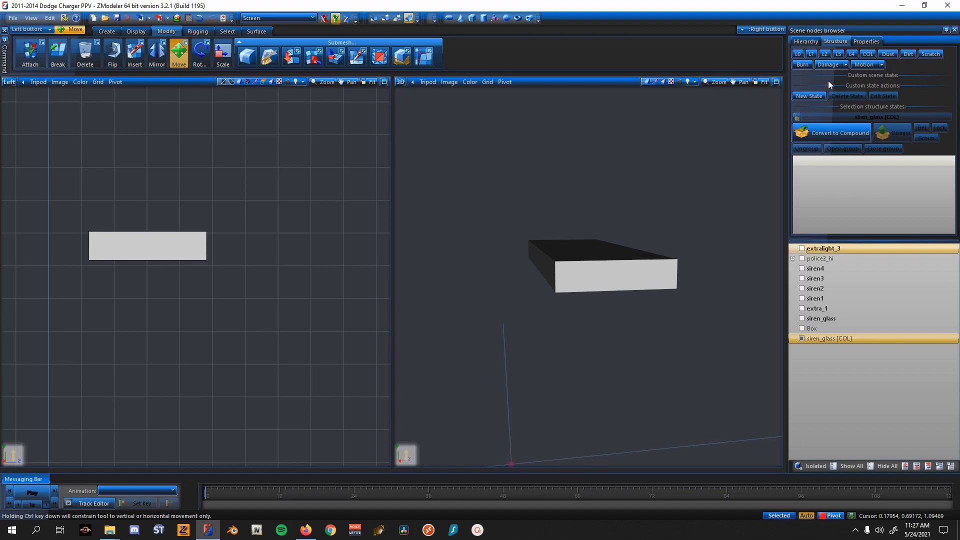
- Convert siren_glass [COL] to a compound with its mesh in the COL state, and return the scene to L0
left_click(828, 133)
left_click(880, 134)
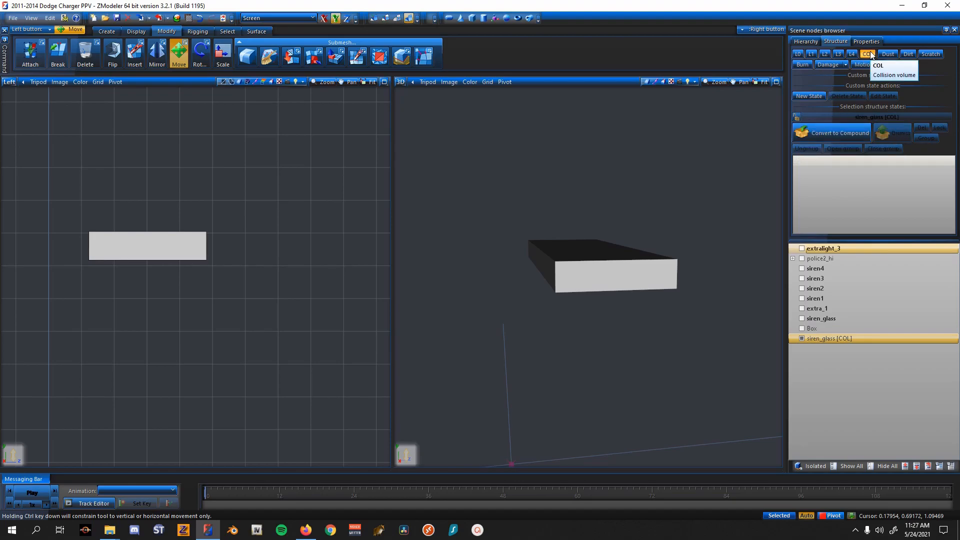
left_click(835, 133)
left_click(801, 118)
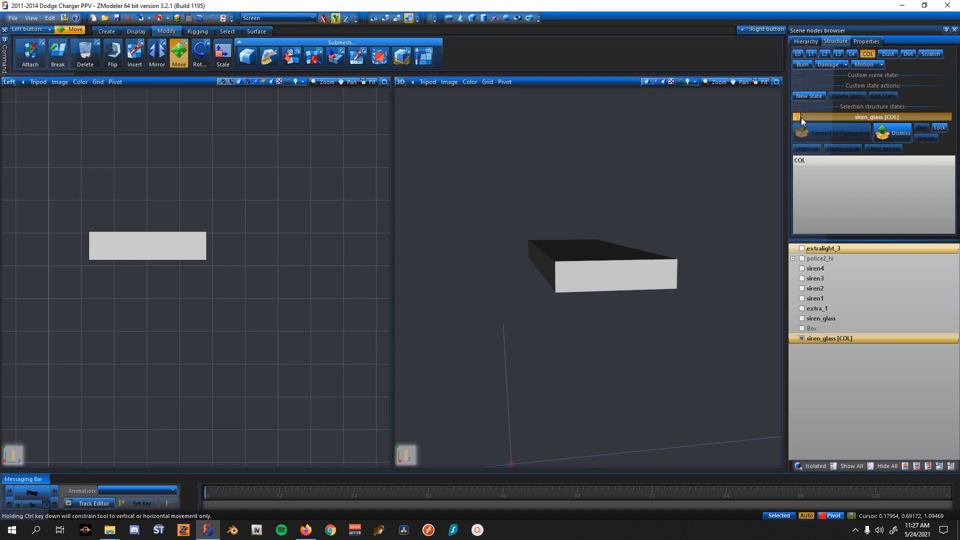
left_click(798, 54)
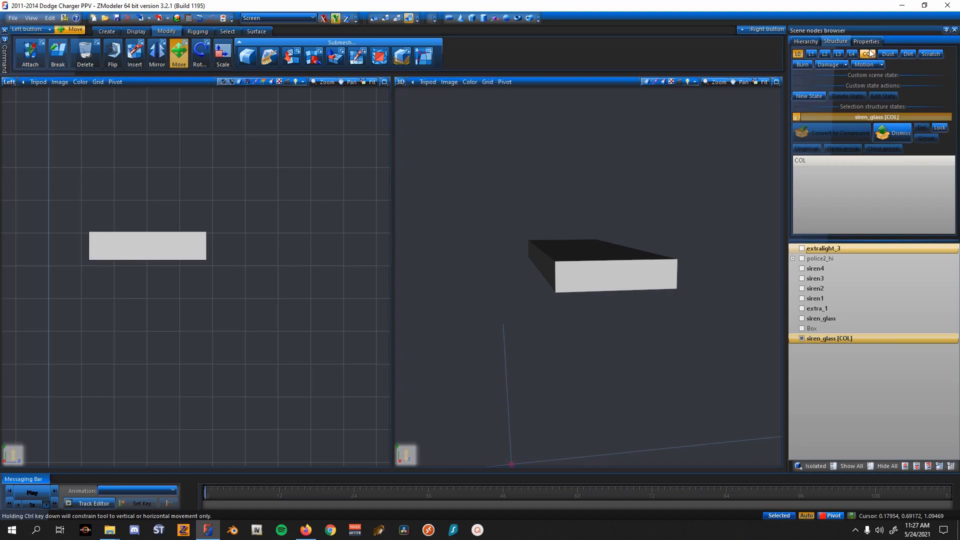
- Nest siren_glass [COL] under the siren_glass node, check the lightbar, and hide siren_glass
left_click(799, 116)
left_click(801, 319)
left_click_drag(835, 338, 820, 318)
middle_click_drag(690, 295, 601, 284)
middle_click_drag(692, 314, 777, 325)
left_click(792, 319)
left_click(802, 318)
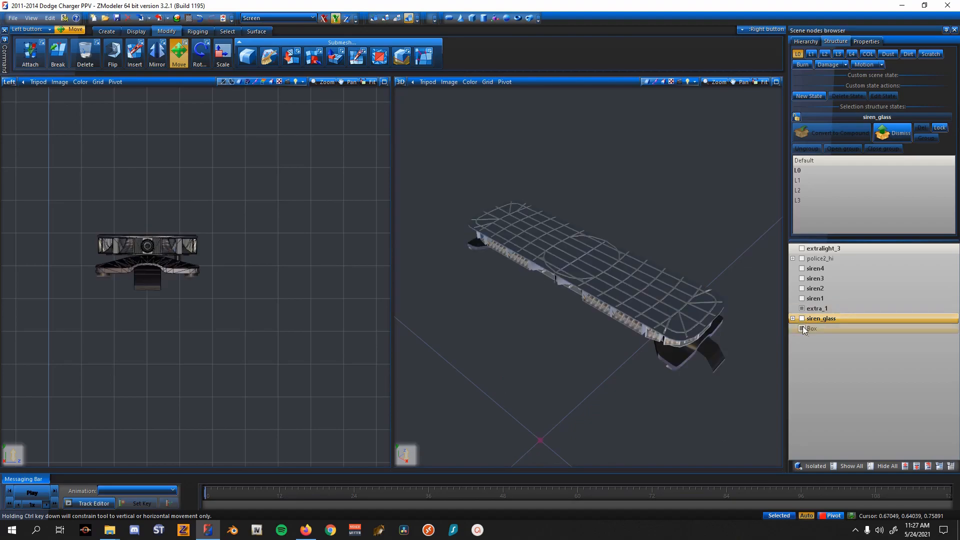
- Show the remaining box and rename it as extra_1 [COL]
left_click(801, 329)
left_click(867, 308)
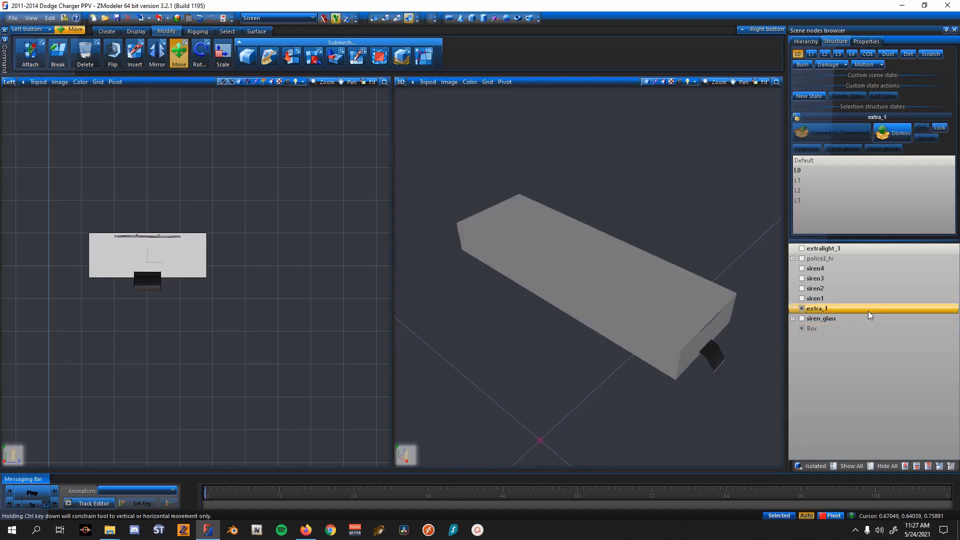
left_click(837, 322)
double_click(848, 329)
type("extra_1")
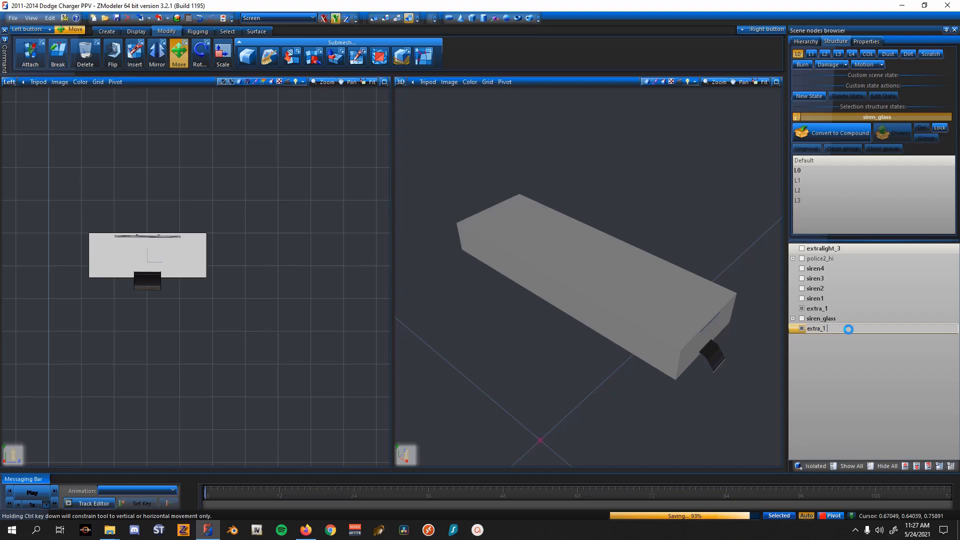
type("(COL")
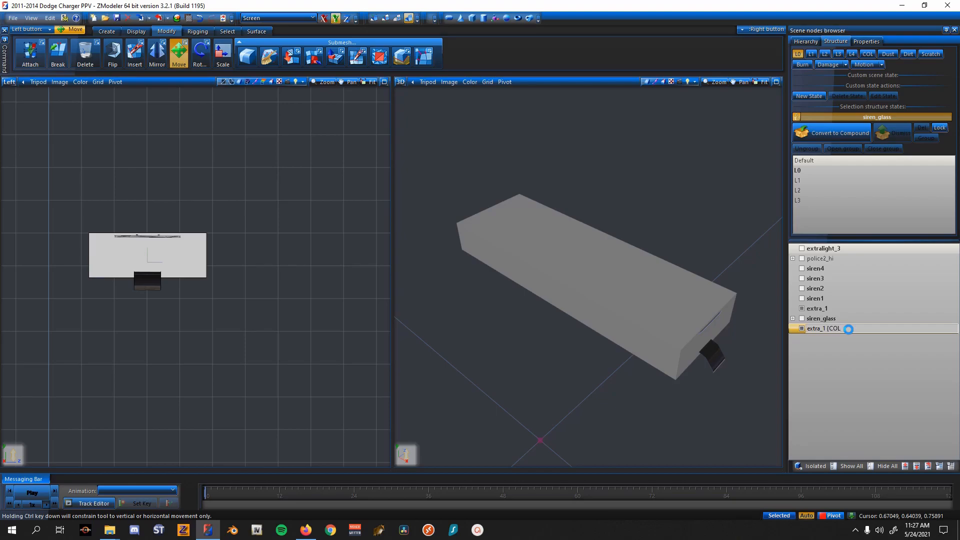
key("BackSpace")
key("BackSpace")
key("BackSpace")
key("BackSpace")
key("BackSpace")
type("[COL")
key("Return")
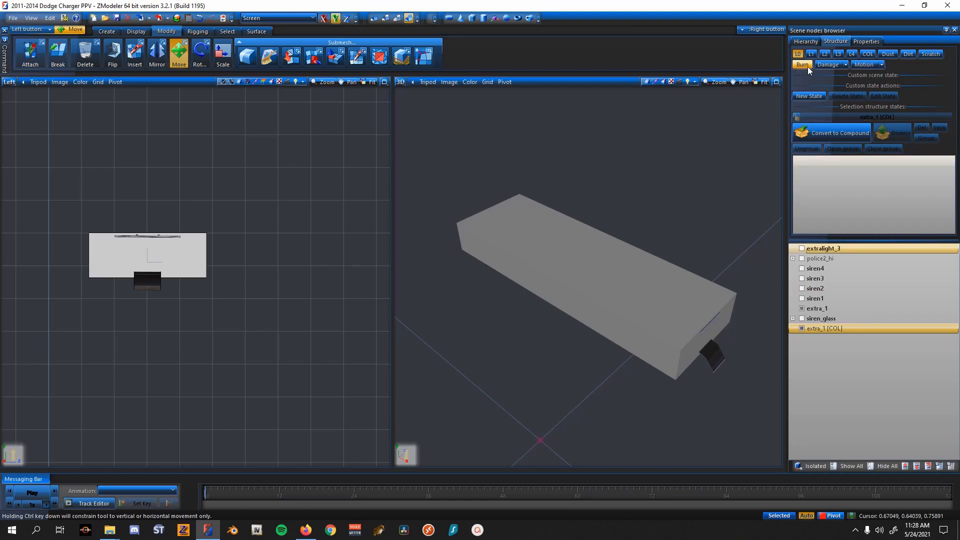
- Convert extra_1 [COL] to a compound in the COL state
left_click(797, 117)
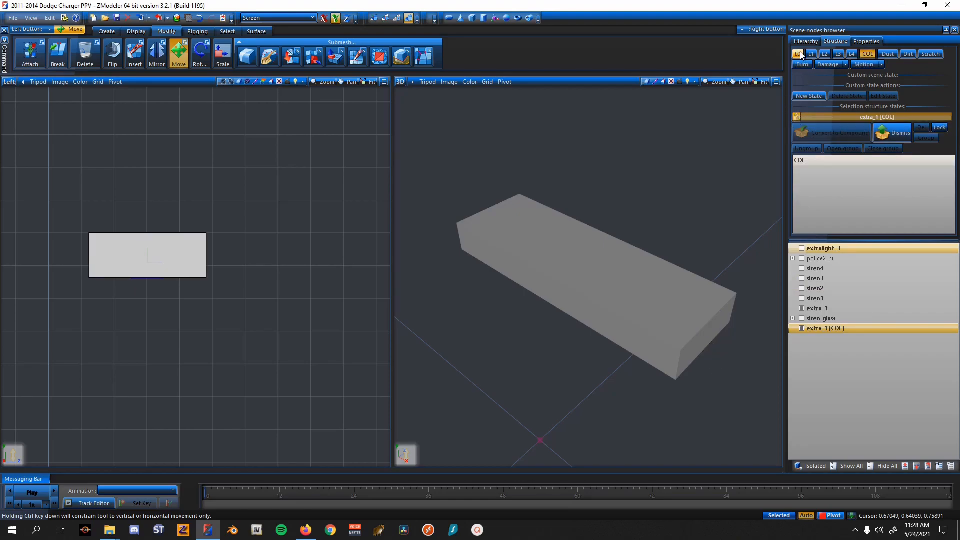
- Nest extra_1 [COL], siren_glass, siren1 to siren4 and extralight_3 under the extra_1 node
mouse_move(827, 328)
left_mouse_down()
mouse_move(839, 308)
mouse_move(837, 317)
mouse_move(827, 293)
mouse_move(841, 316)
left_mouse_up()
left_click(835, 280)
left_click_drag(830, 271, 838, 313)
left_click_drag(838, 250, 844, 314)
left_click(794, 258)
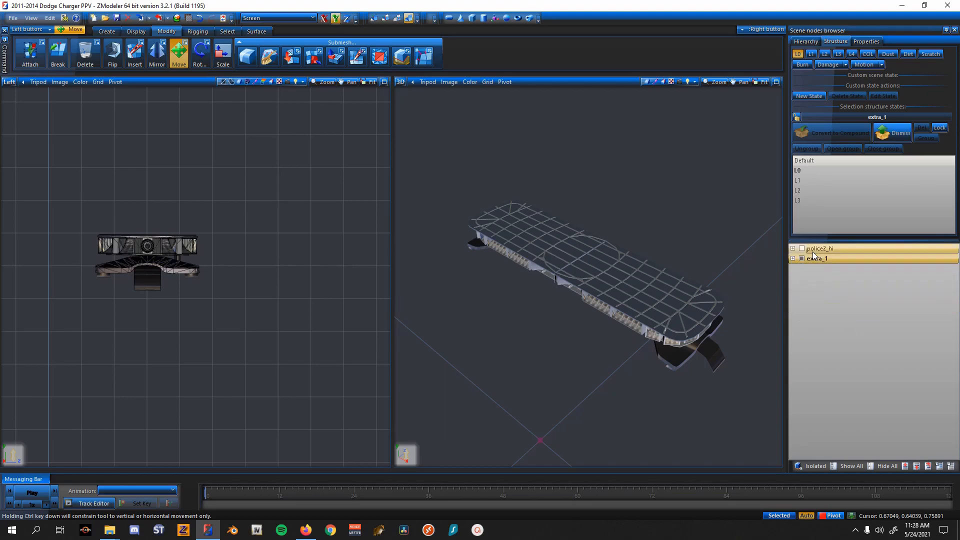
- Show all nodes and switch the side viewport to the Front view to check the lightbar on the car
left_click(847, 465)
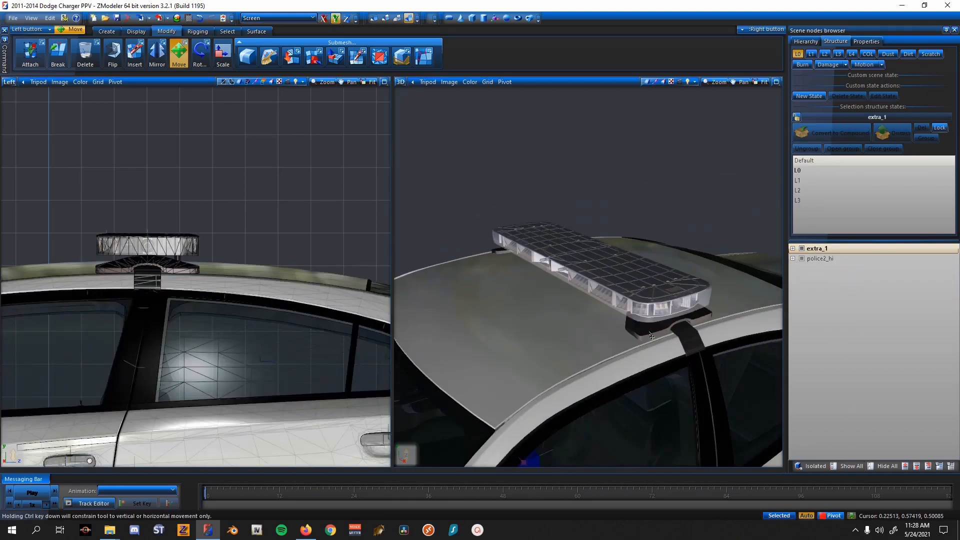
scroll(242, 194, "down", 2)
scroll(242, 193, "down", 2)
left_click(10, 82)
left_click(31, 106)
scroll(192, 200, "up", 5)
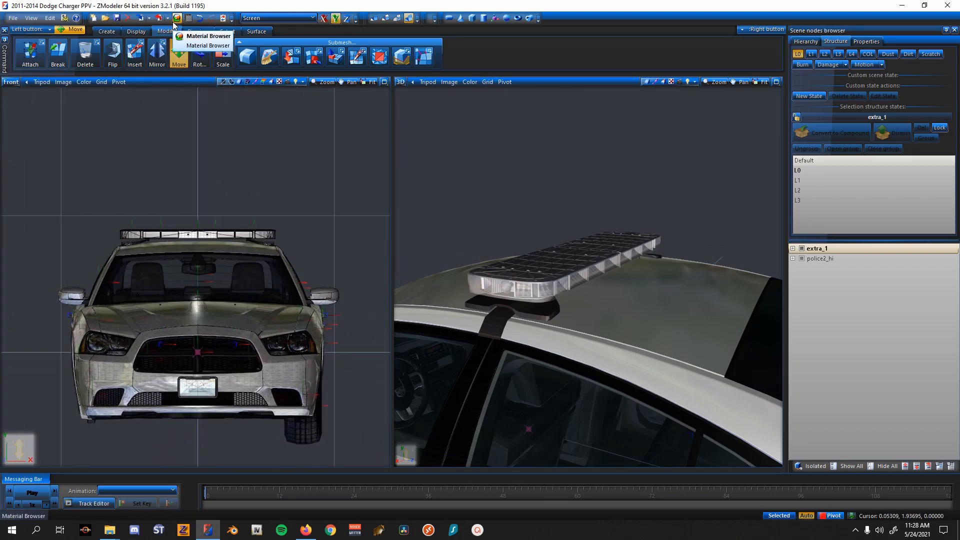
- Move the legend_emis material up the materials list, directly ahead of Lights Emissives, and check the car with its lightbar
left_click(175, 20)
left_click_drag(676, 172, 692, 409)
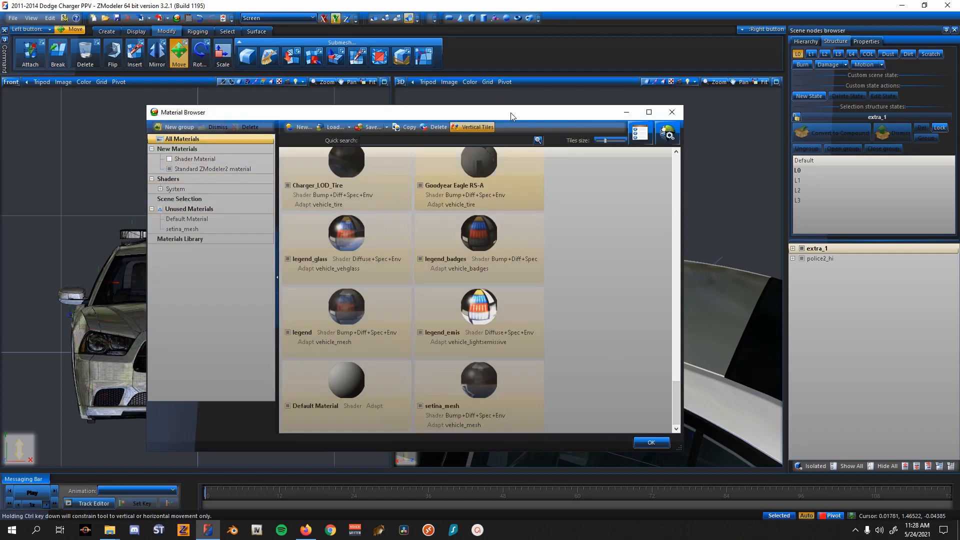
left_click_drag(510, 116, 411, 119)
scroll(650, 260, "up", 3)
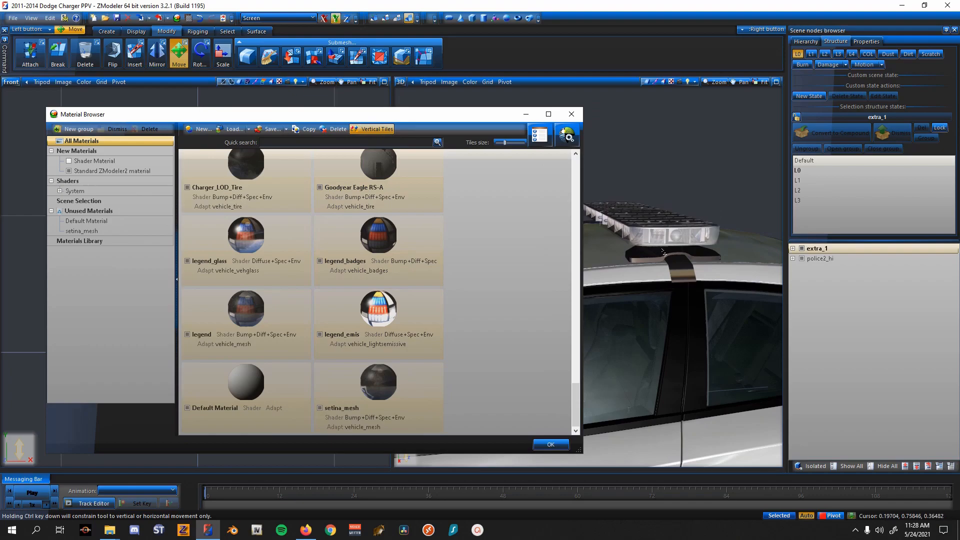
scroll(664, 252, "up", 2)
left_click(414, 305)
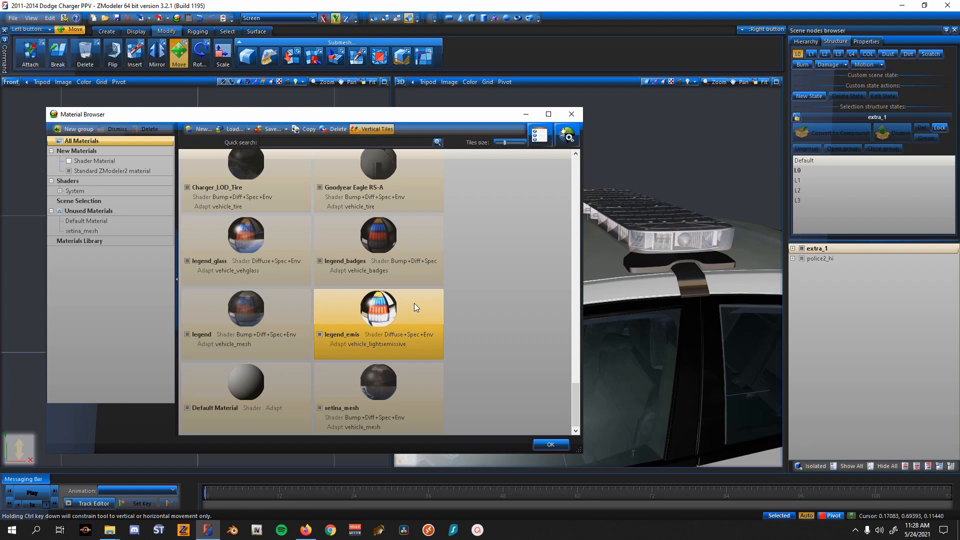
left_click_drag(397, 319, 315, 216)
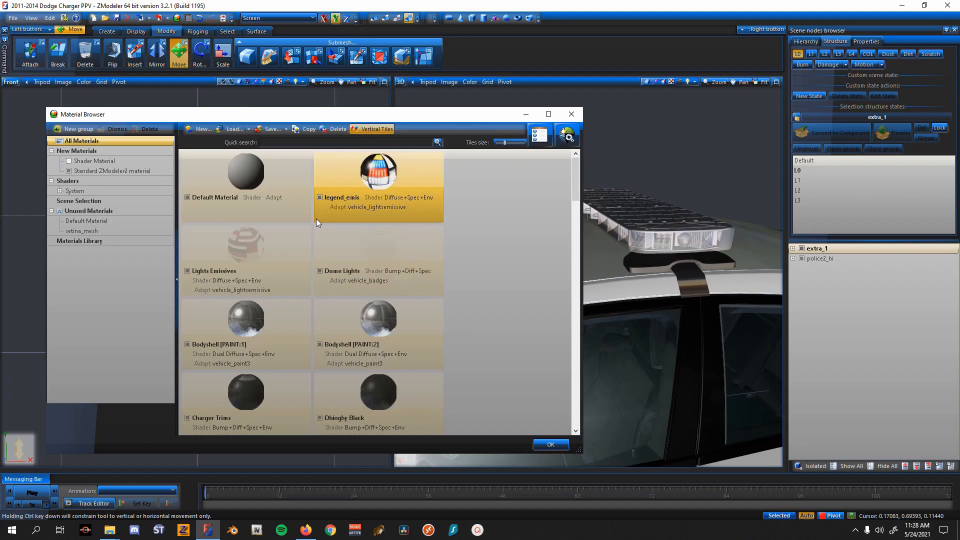
left_click(547, 443)
scroll(602, 327, "down", 10)
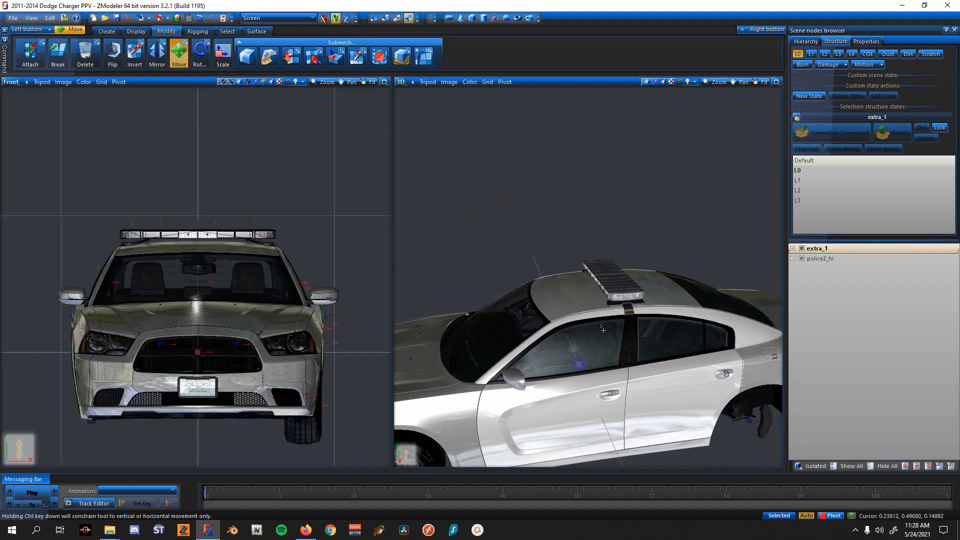
middle_click_drag(603, 327, 637, 313)
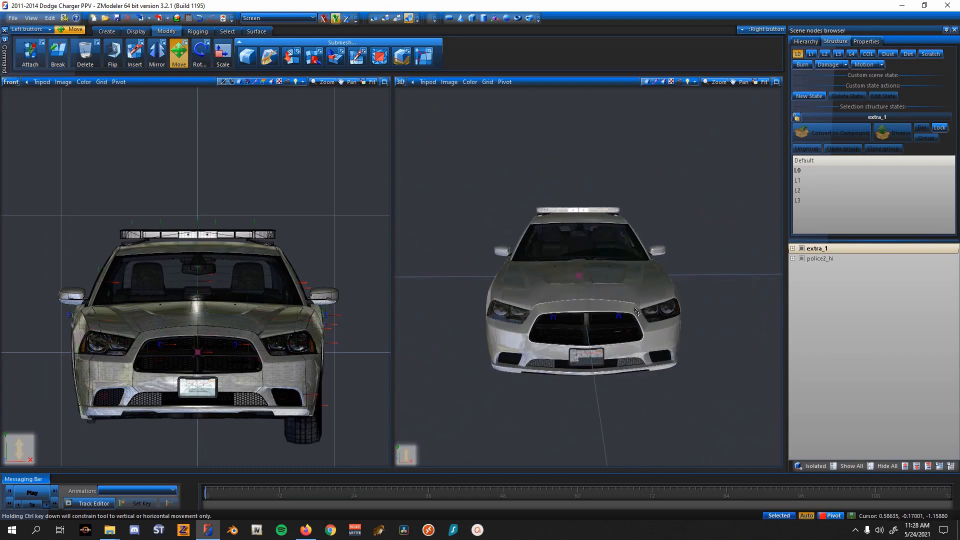